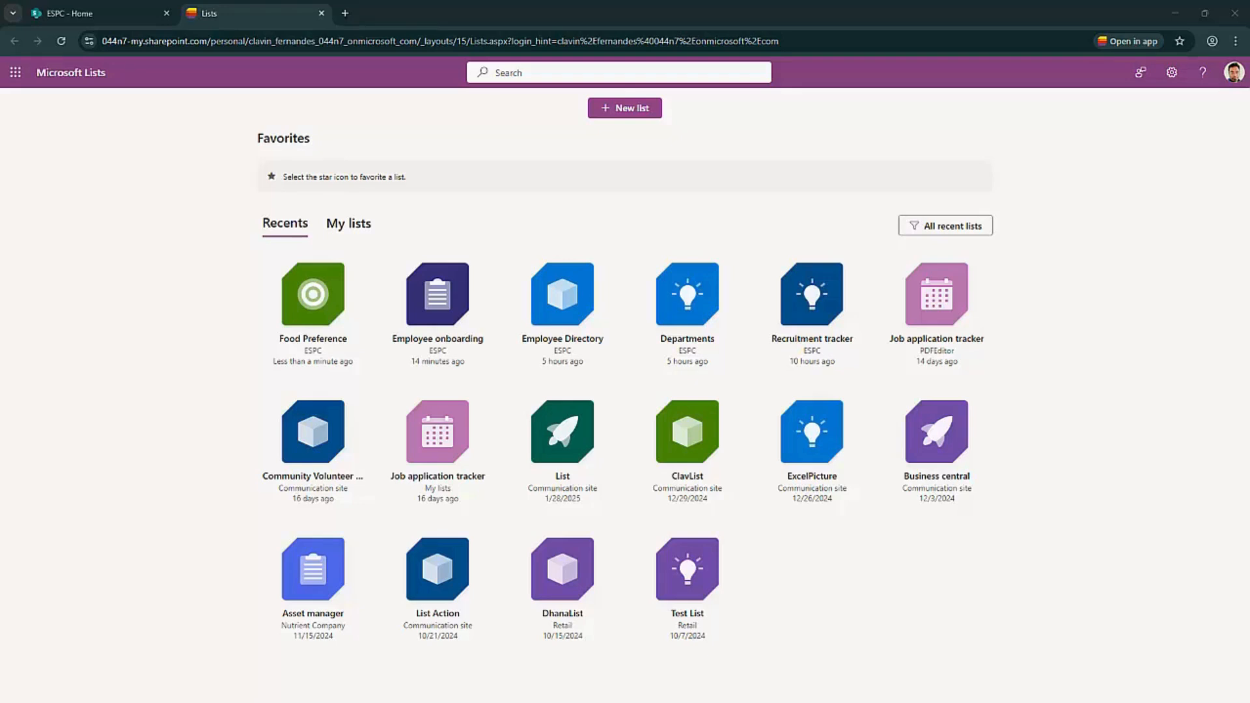
Open Microsoft Lists in a new tab from the app launcher and show the Recents lists
left_click(15, 72)
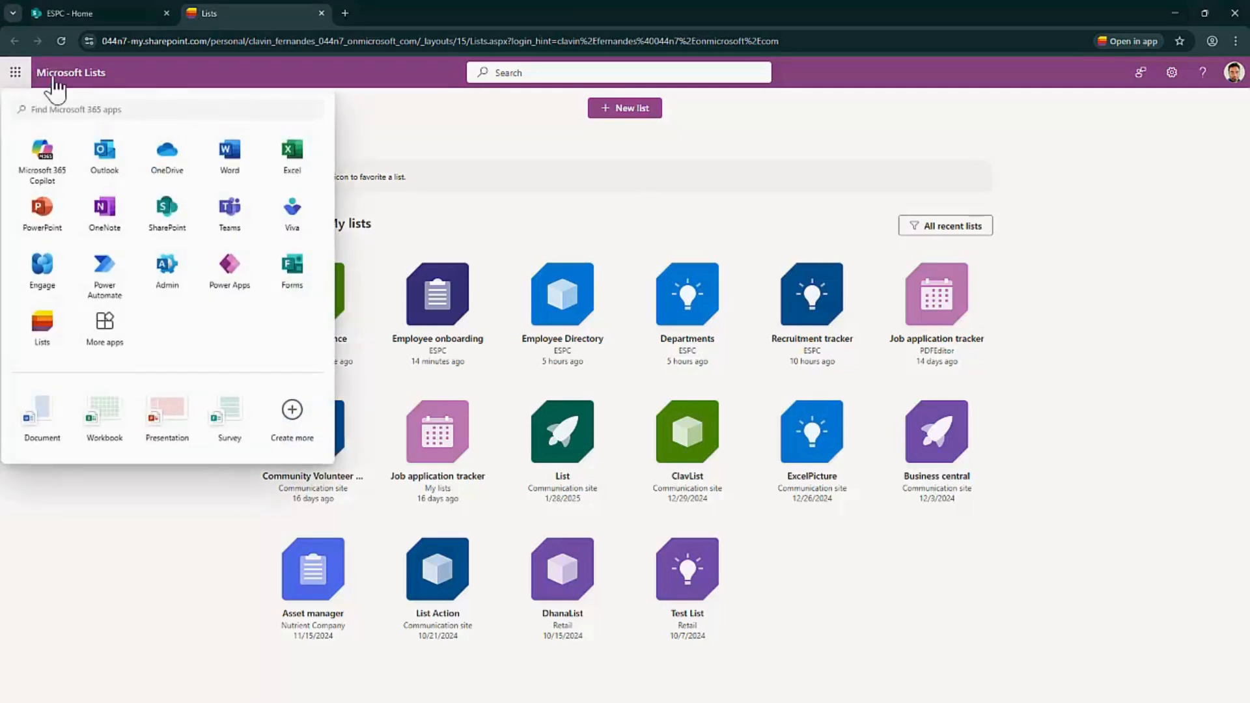
left_click(43, 339)
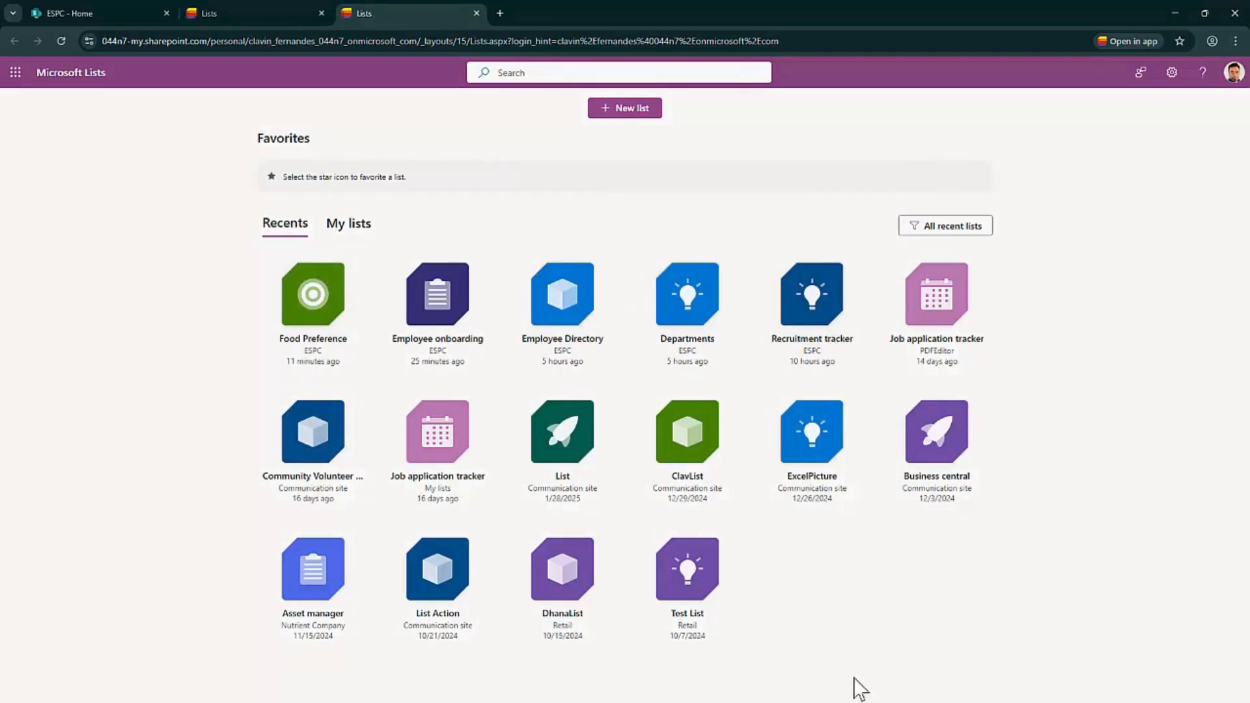
left_click(356, 225)
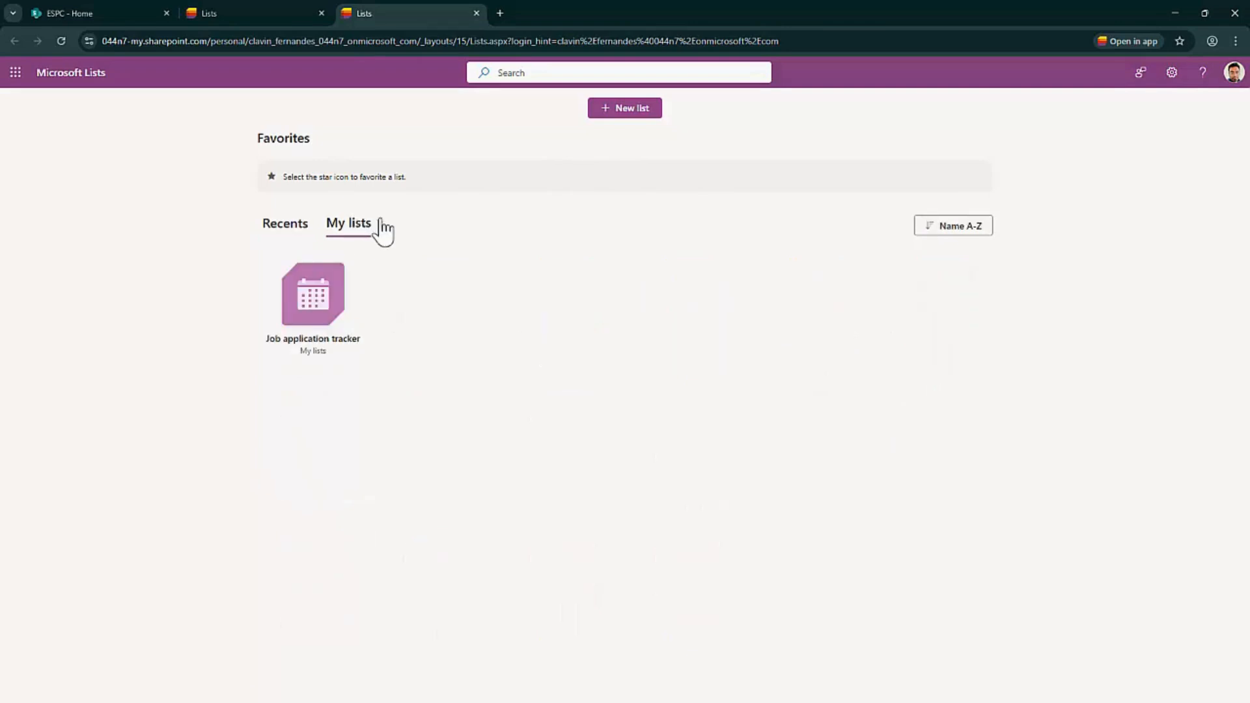
left_click(280, 228)
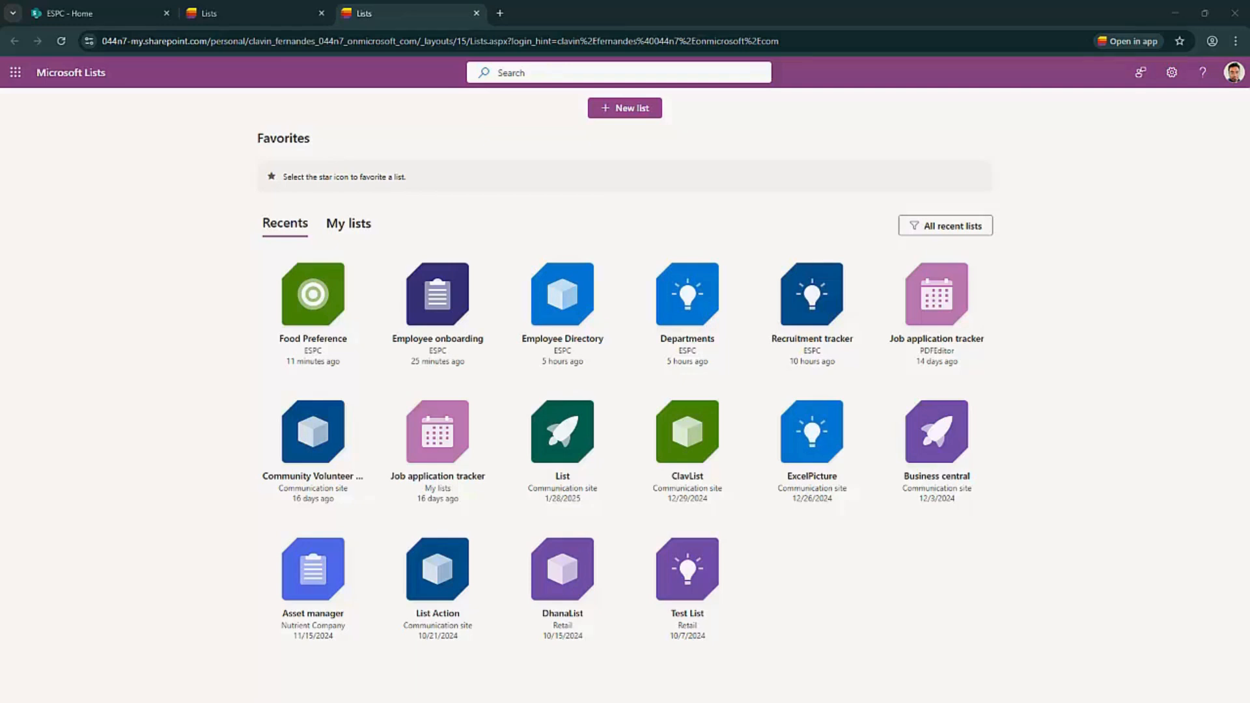
Create a blank list named 'Party Planning' saved to the ESPC site
left_click(624, 108)
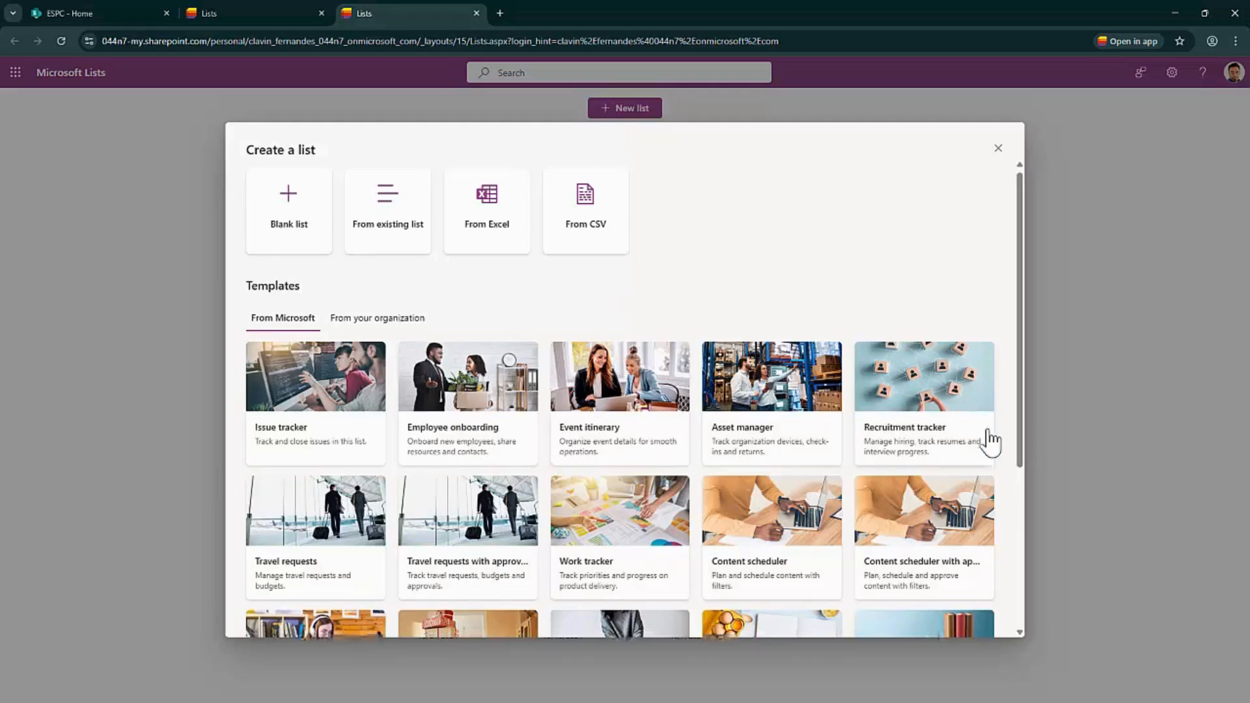
scroll(990, 438, "down", 2)
scroll(982, 485, "up", 2)
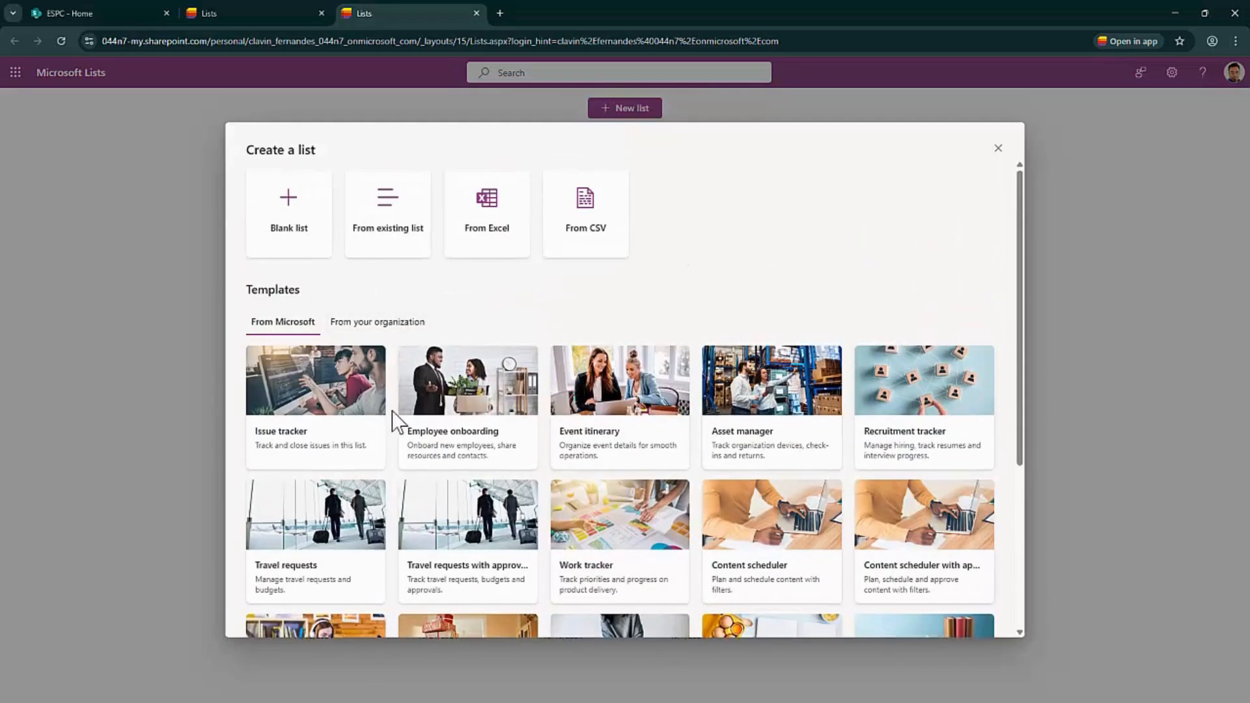
left_click(295, 244)
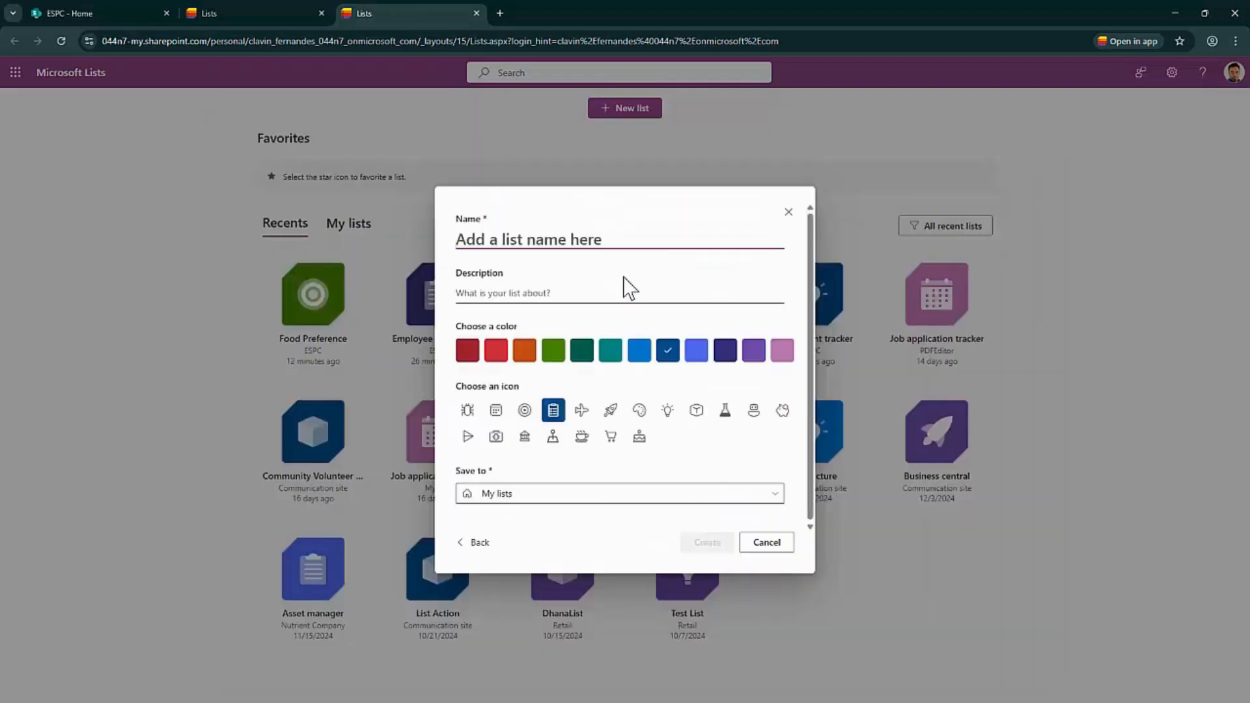
key("alt+Tab")
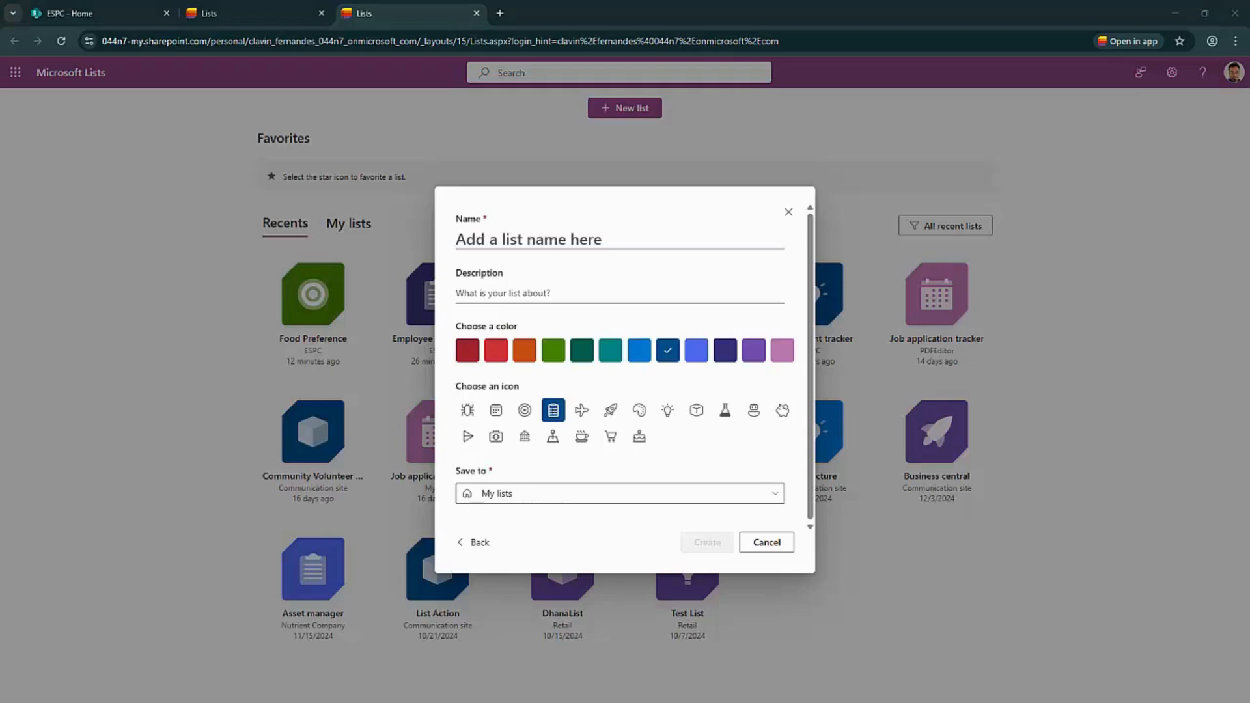
left_click(524, 242)
type("Party Planning")
left_click(579, 493)
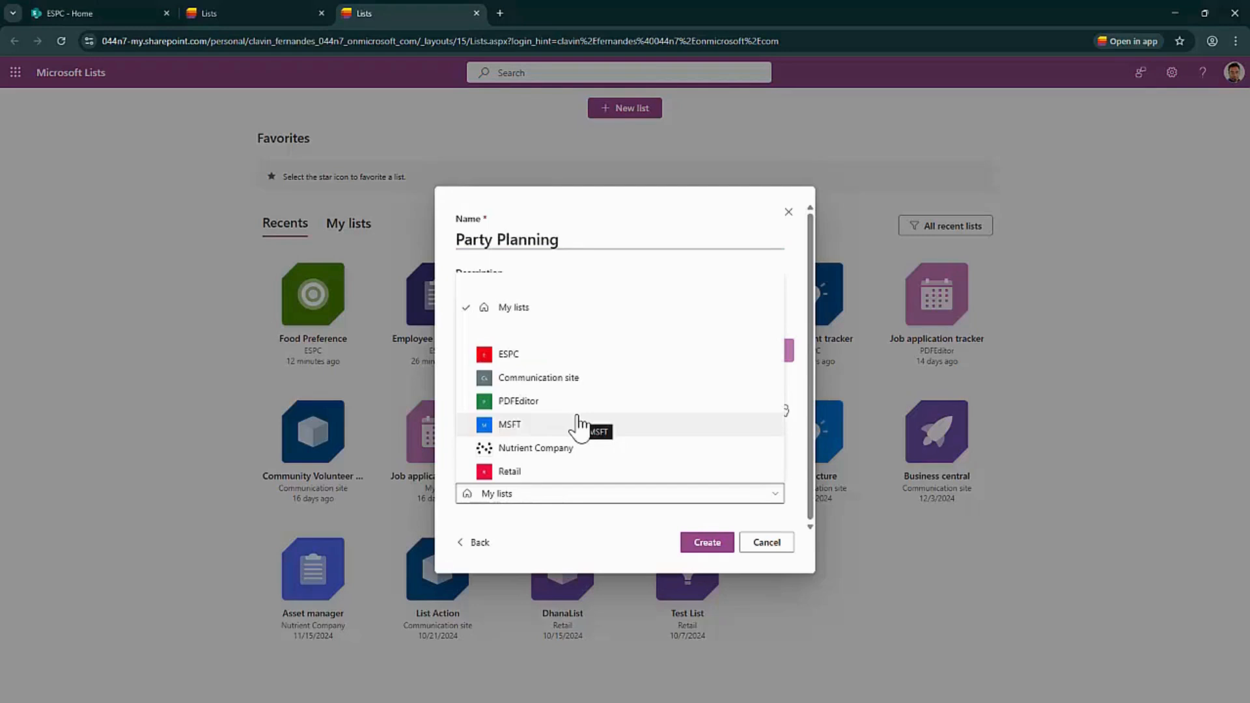
left_click(514, 354)
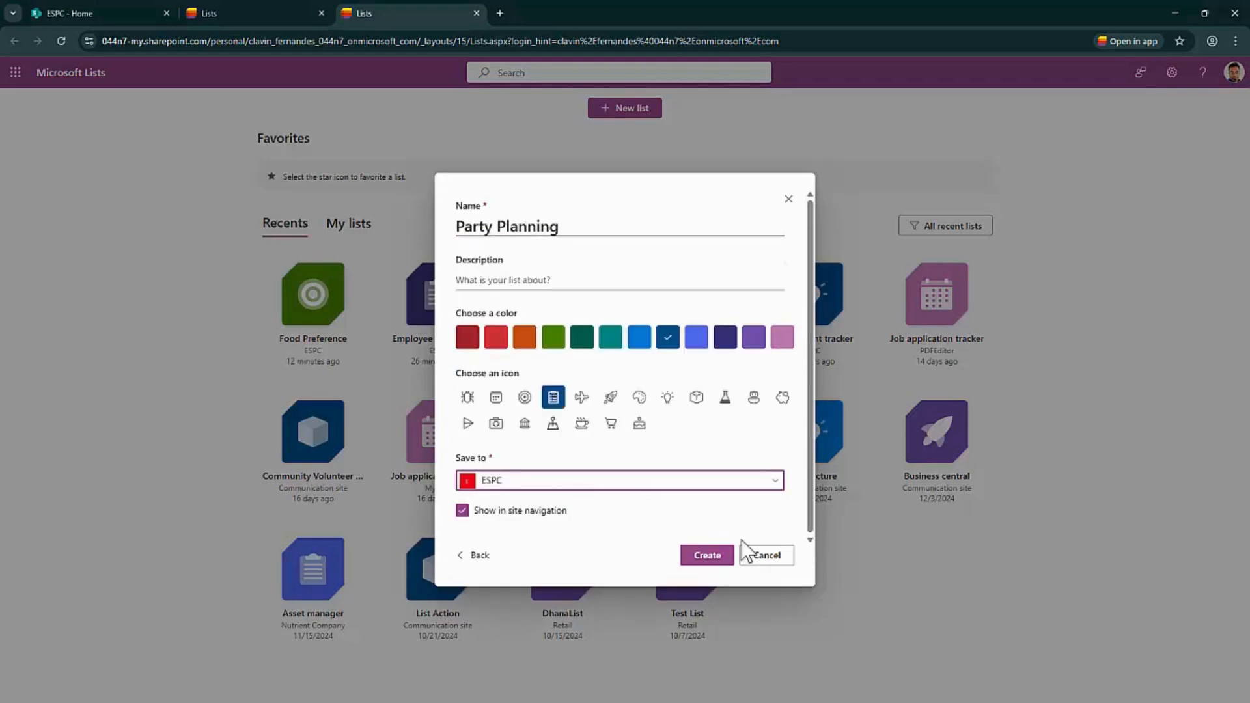
left_click(714, 556)
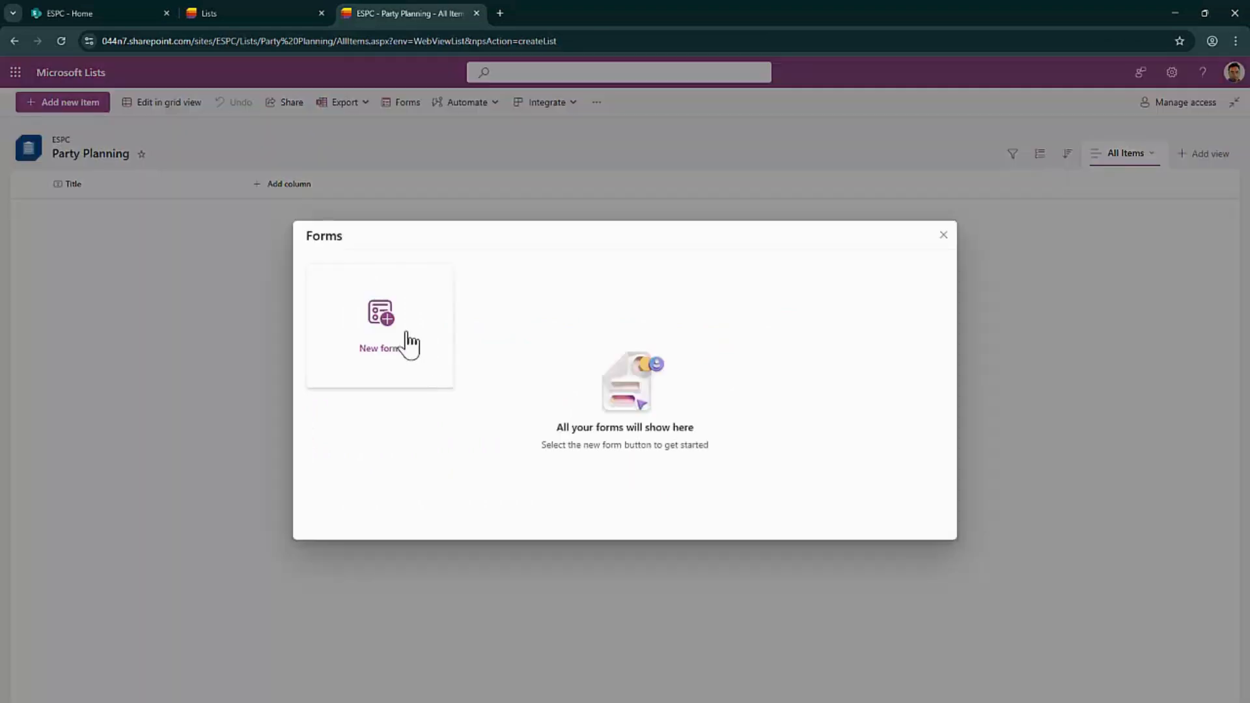
Create a new form, relabel the Title field as Guest Name and add a logo image
left_click(404, 343)
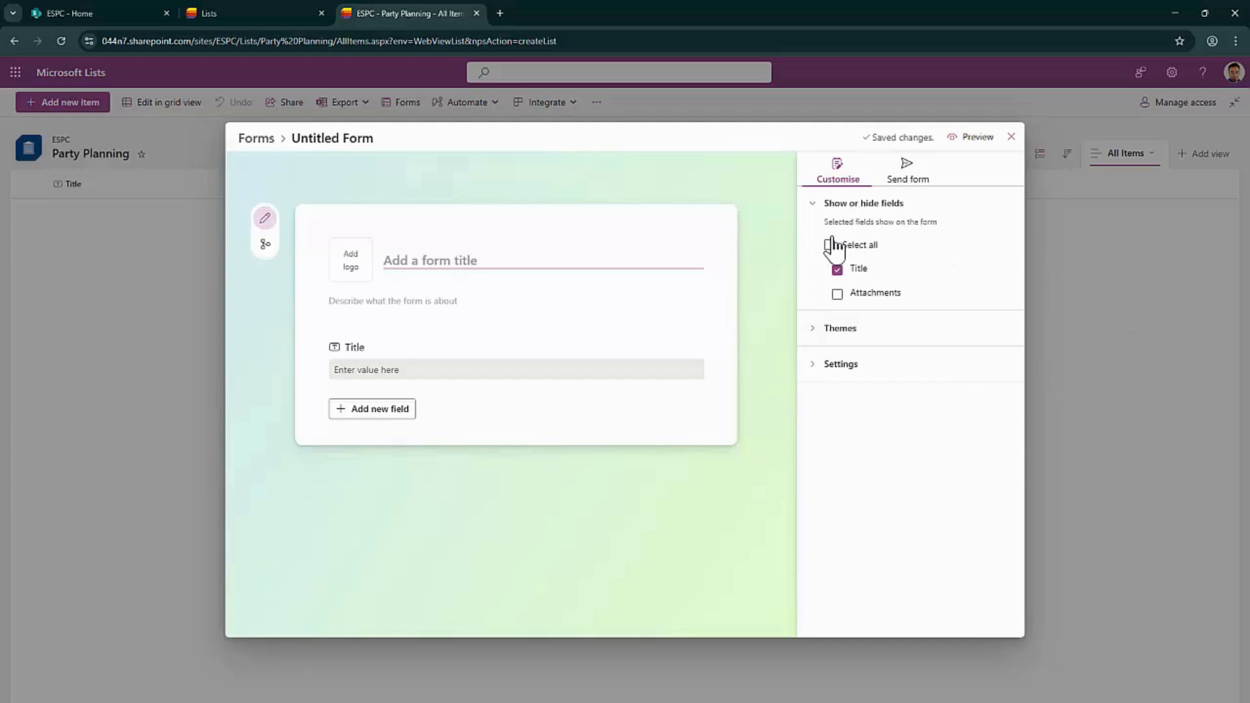
left_click(393, 360)
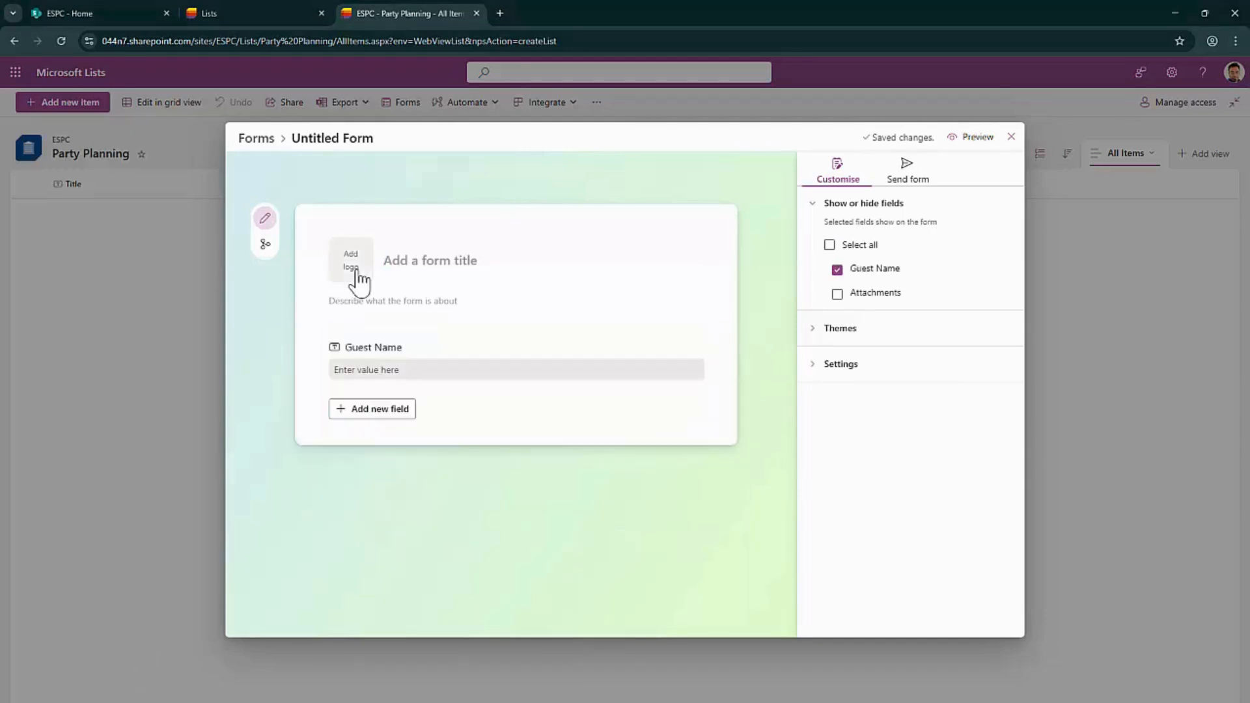
left_click(354, 277)
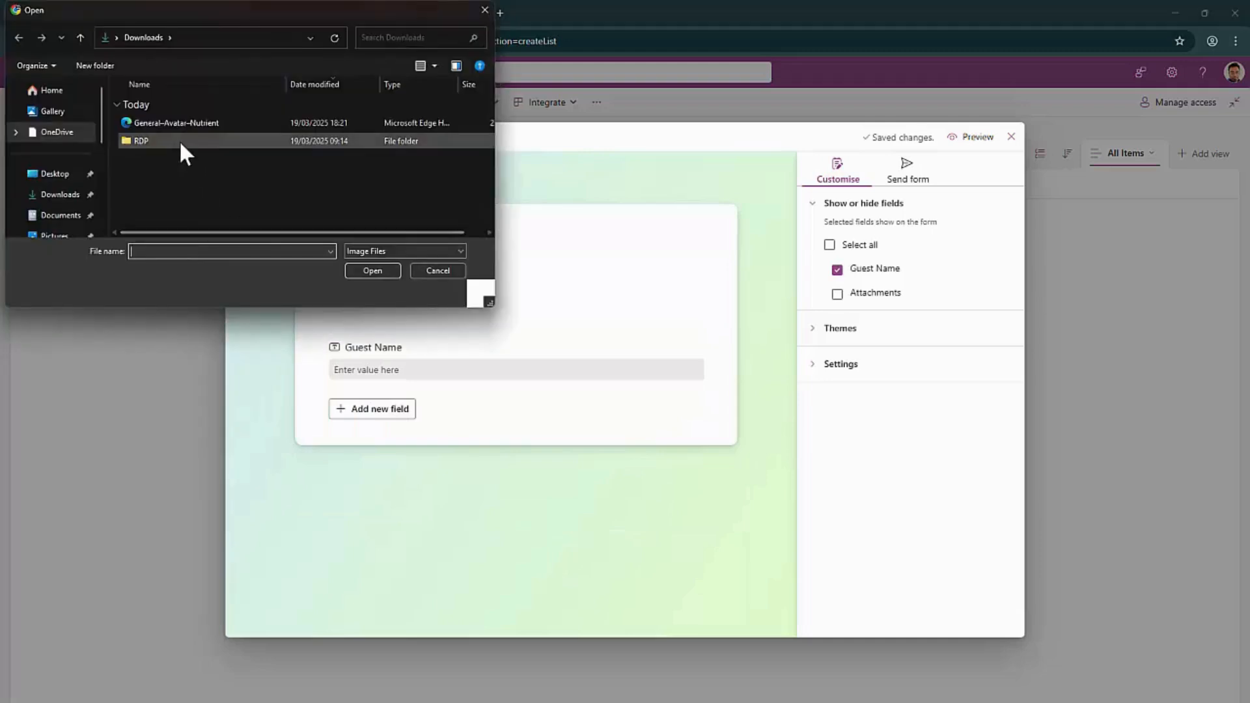
double_click(180, 123)
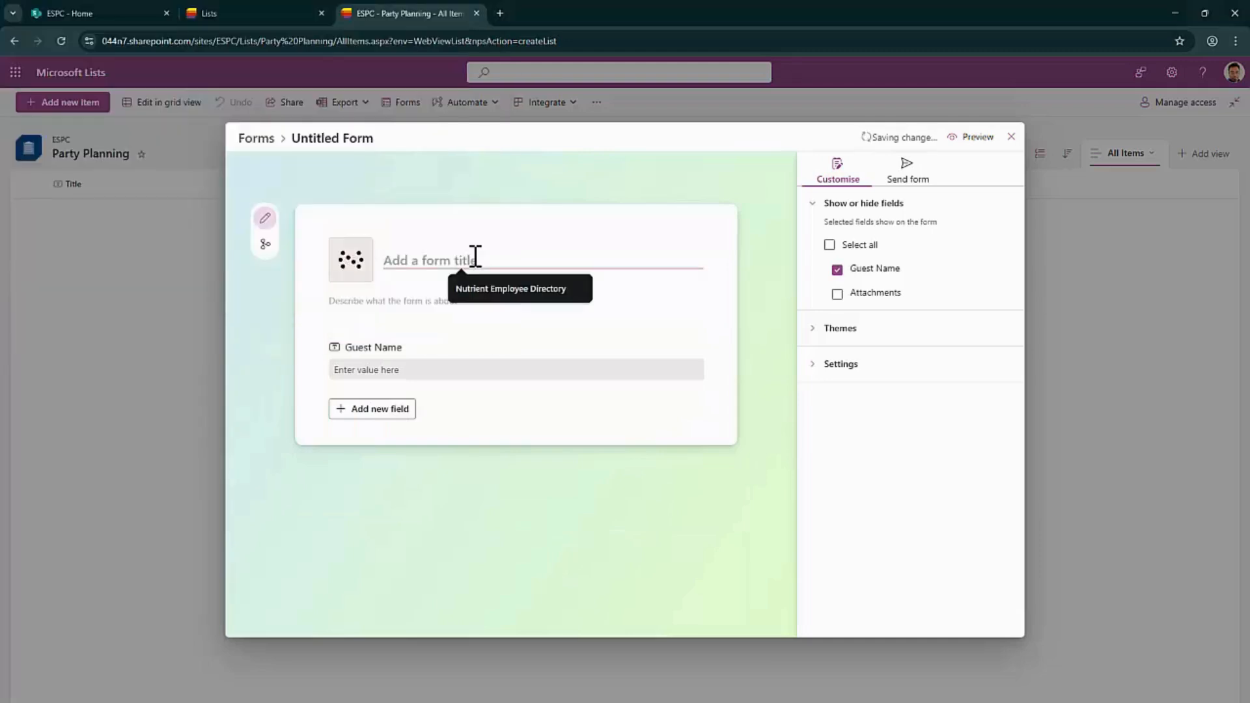
Title the form 'Party Planning Form' with the description 'Party Planning'
left_click(475, 257)
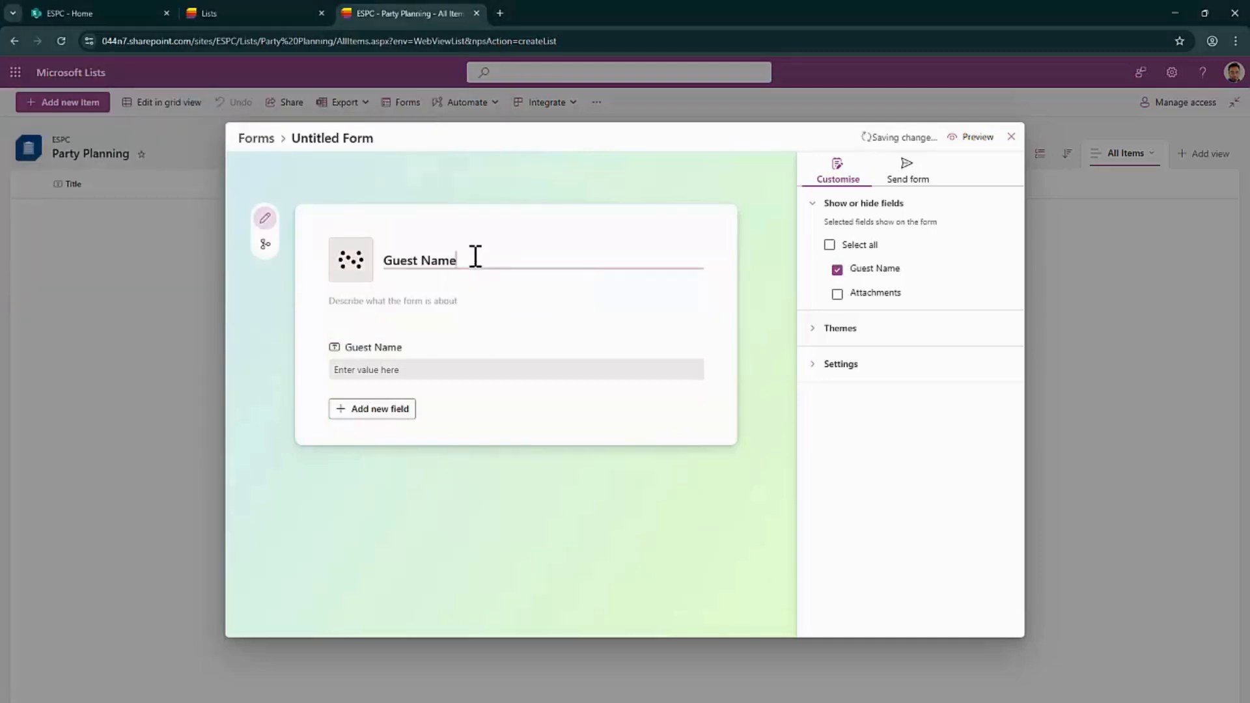
key("ctrl+a")
type("Party Planning Form")
left_click(439, 304)
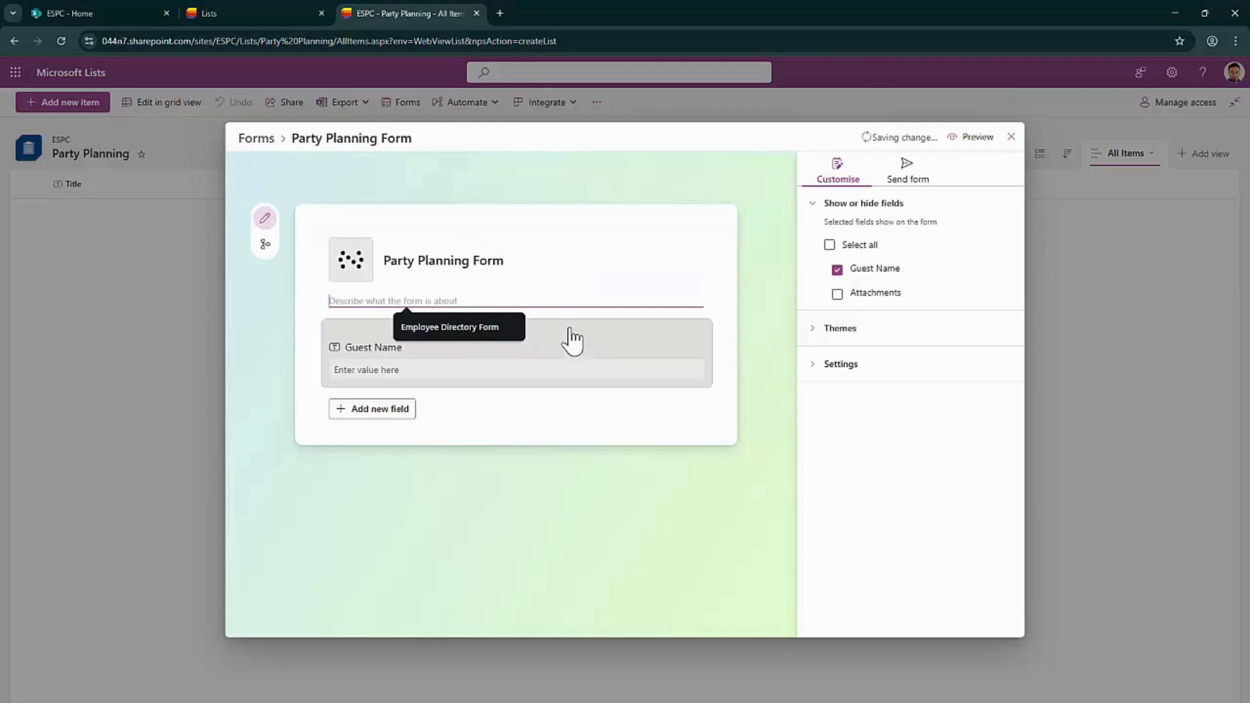
type("Party Planning")
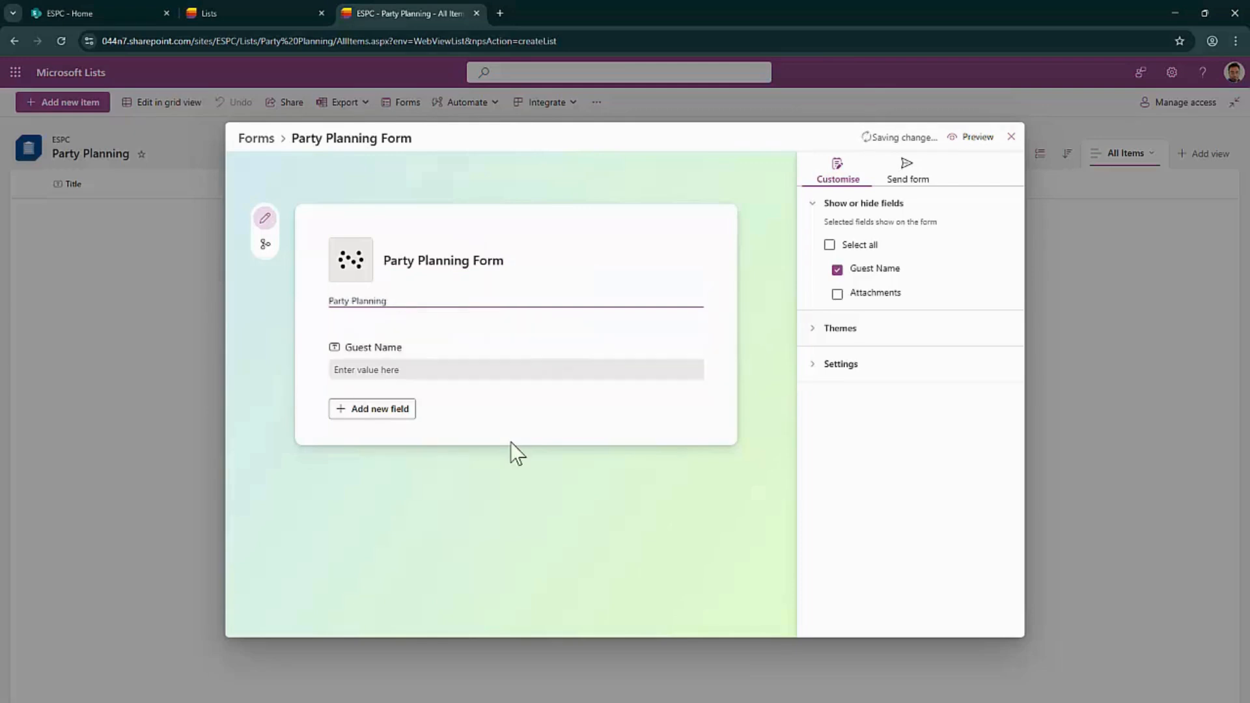
left_click(520, 419)
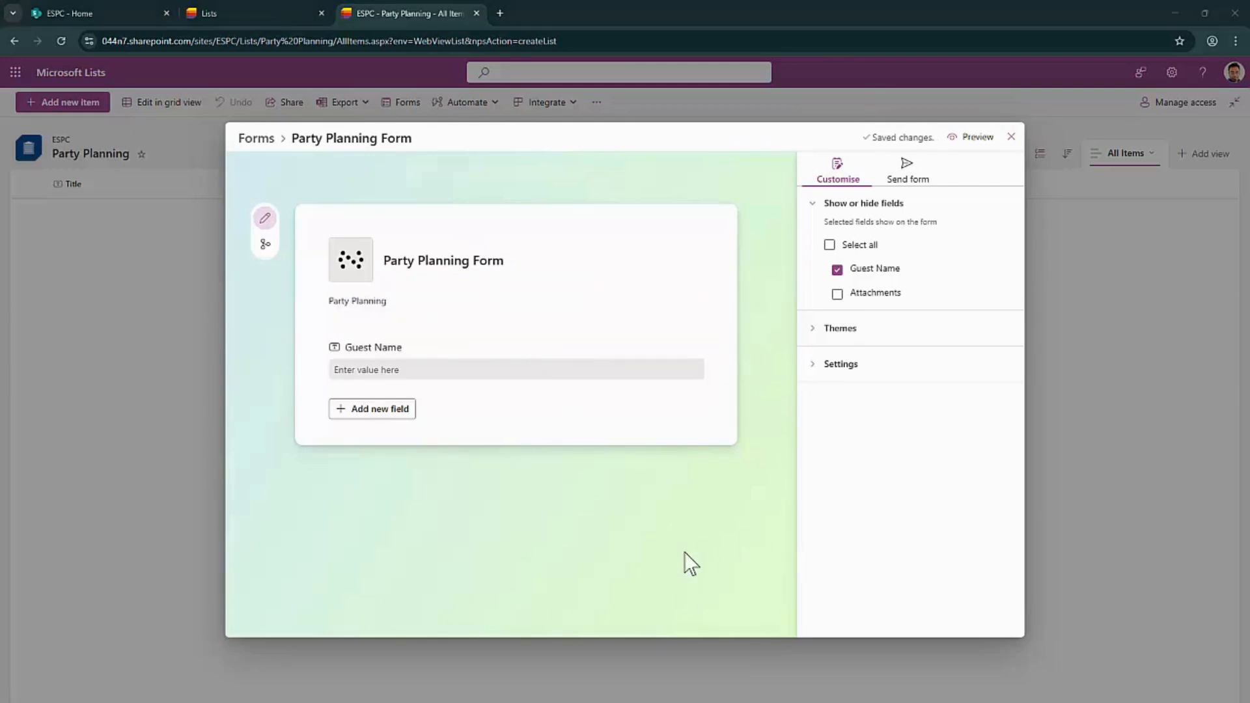
left_click(389, 414)
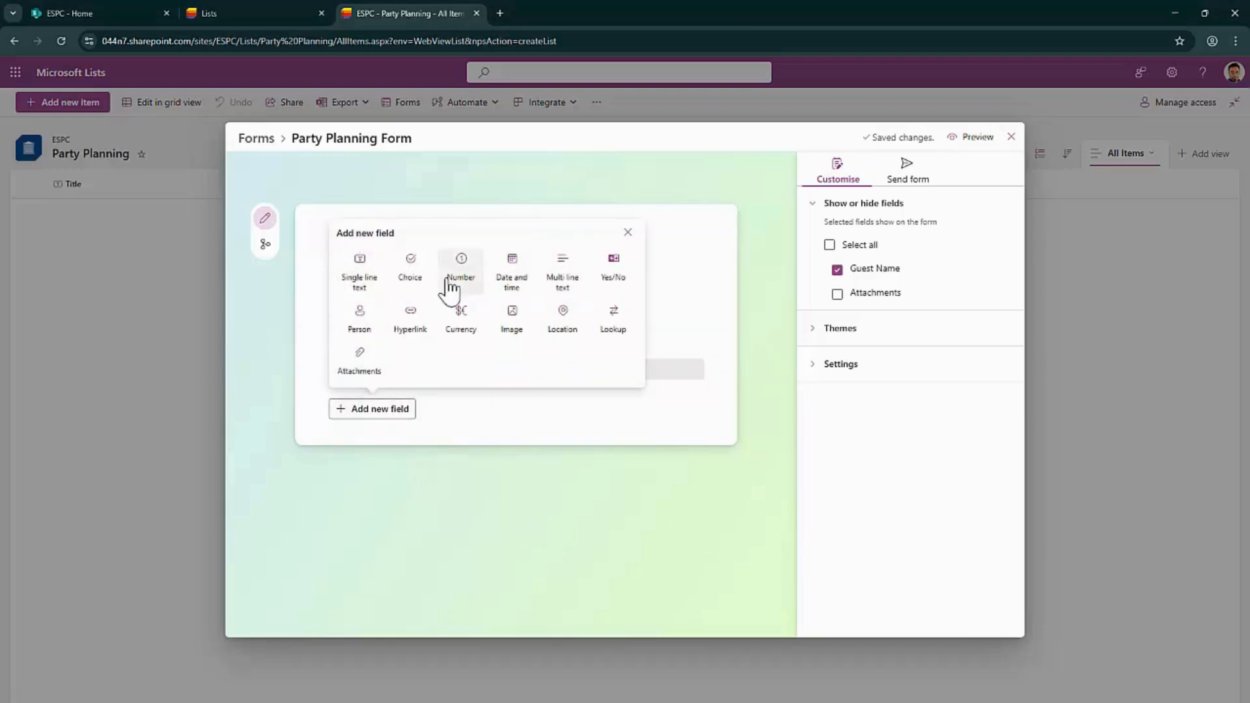
Add an RSVP Status choice field with only the options Yes and No
left_click(413, 290)
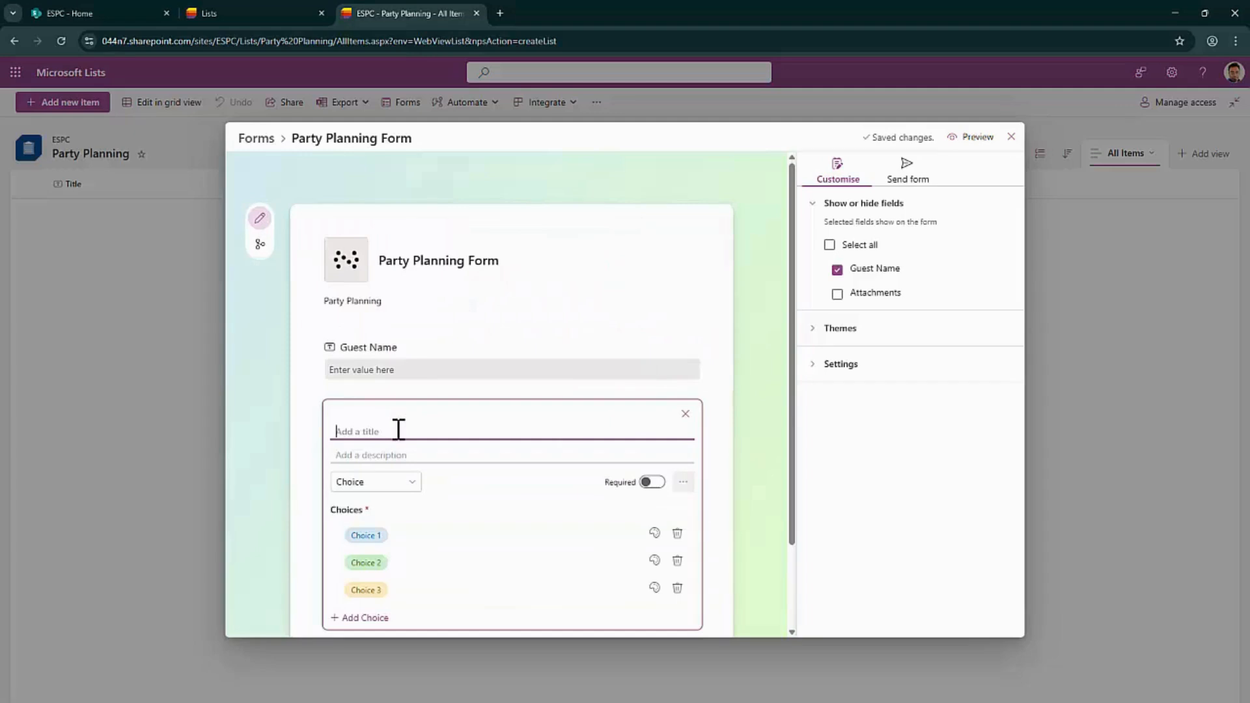
type("RSVP Status")
left_click(404, 534)
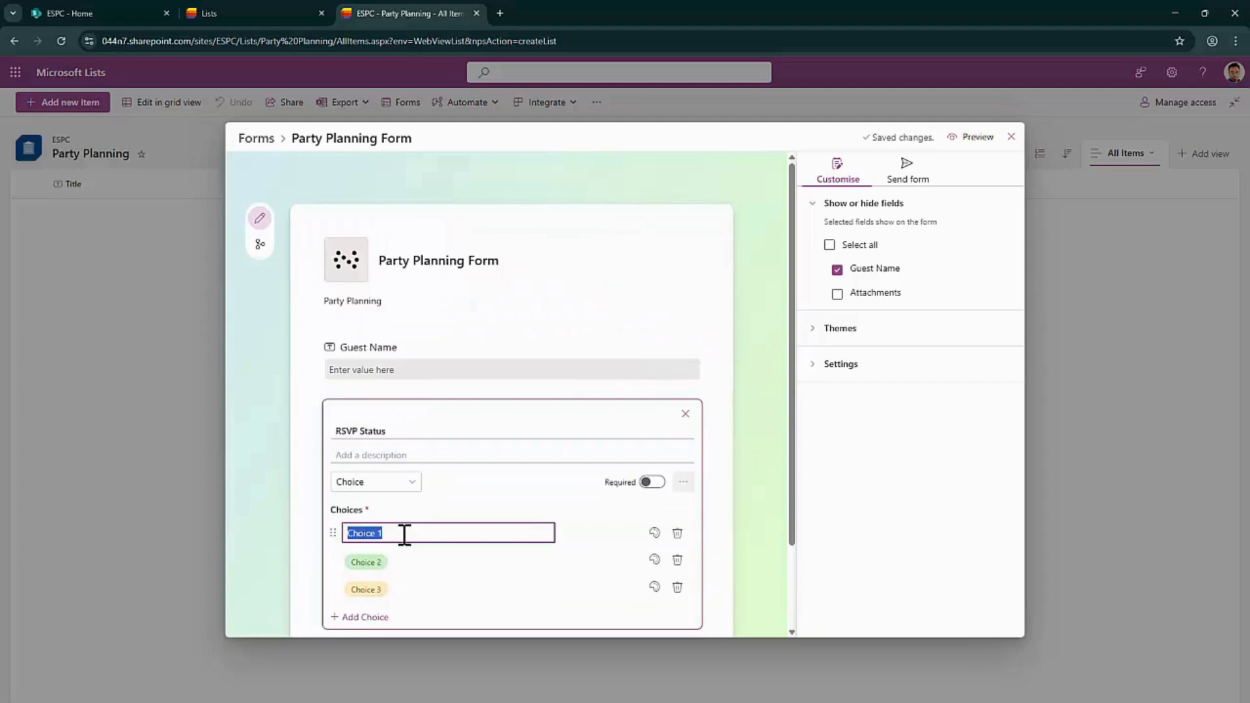
type("YEs")
key("BackSpace")
key("BackSpace")
type("es")
left_click(414, 559)
type("NO")
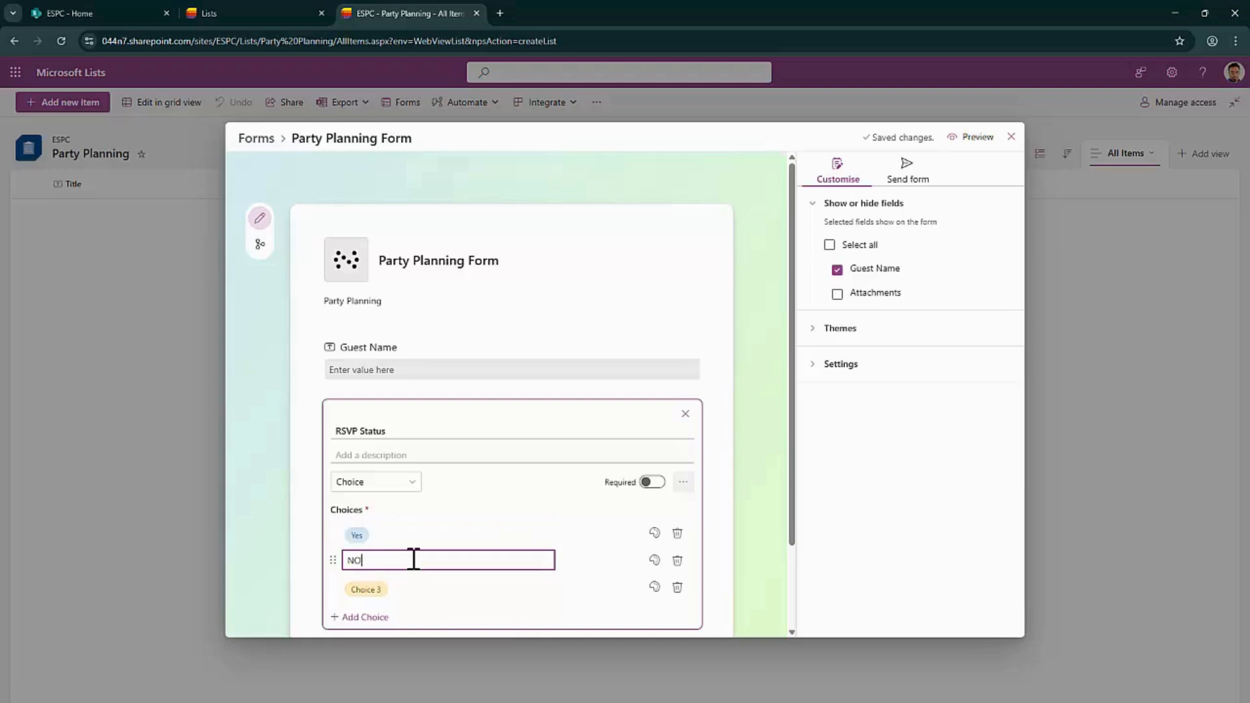
key("BackSpace")
type("o")
left_click(677, 587)
scroll(480, 547, "down", 2)
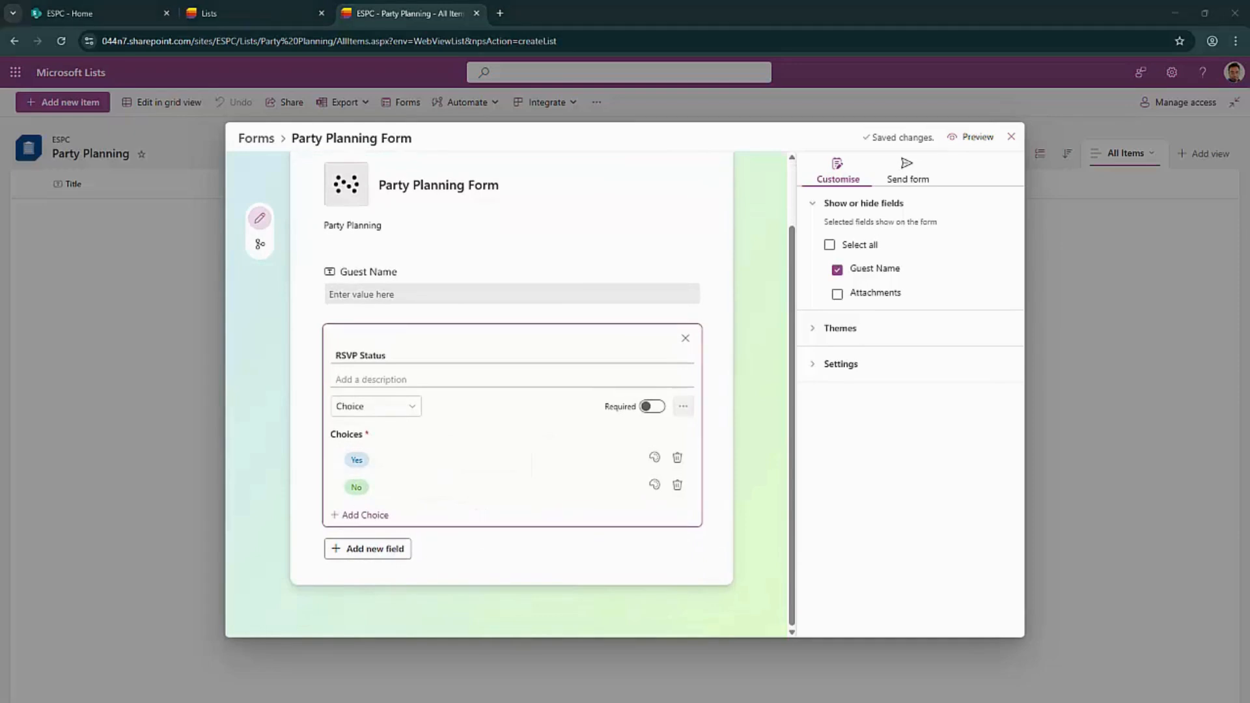
left_click(381, 568)
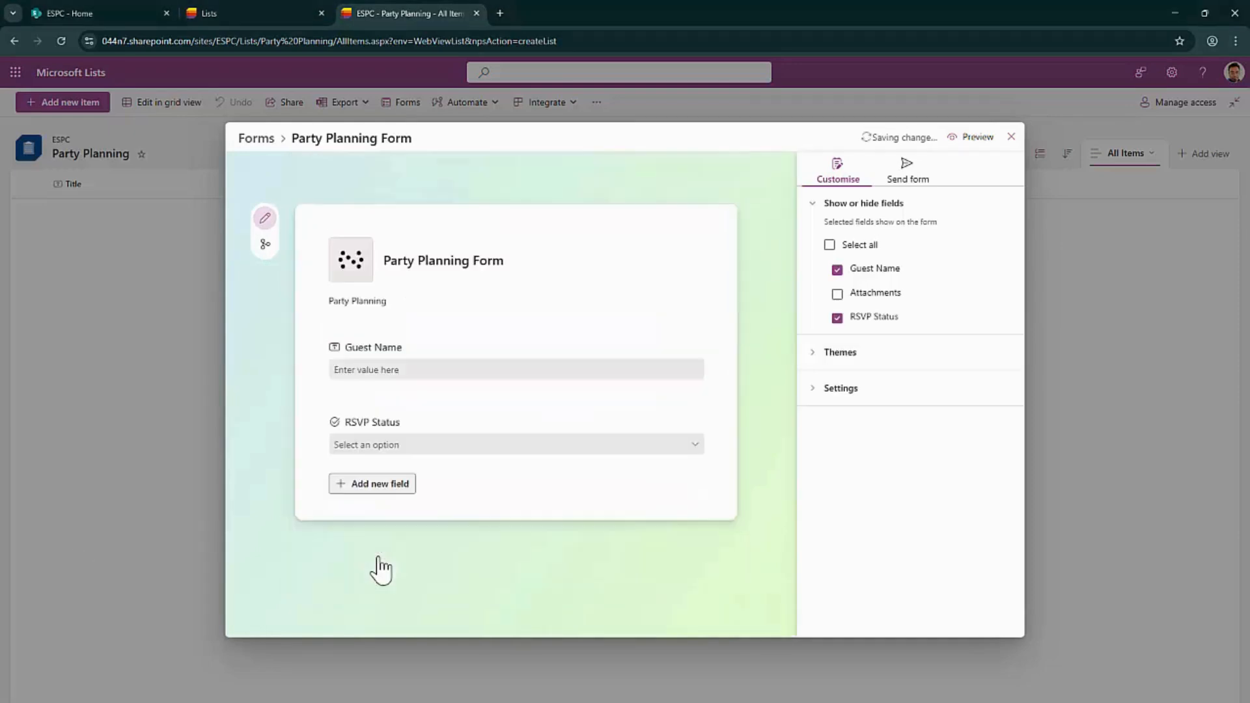
Add a Food Preference lookup field using the Food Preference list's Title column
left_click(376, 493)
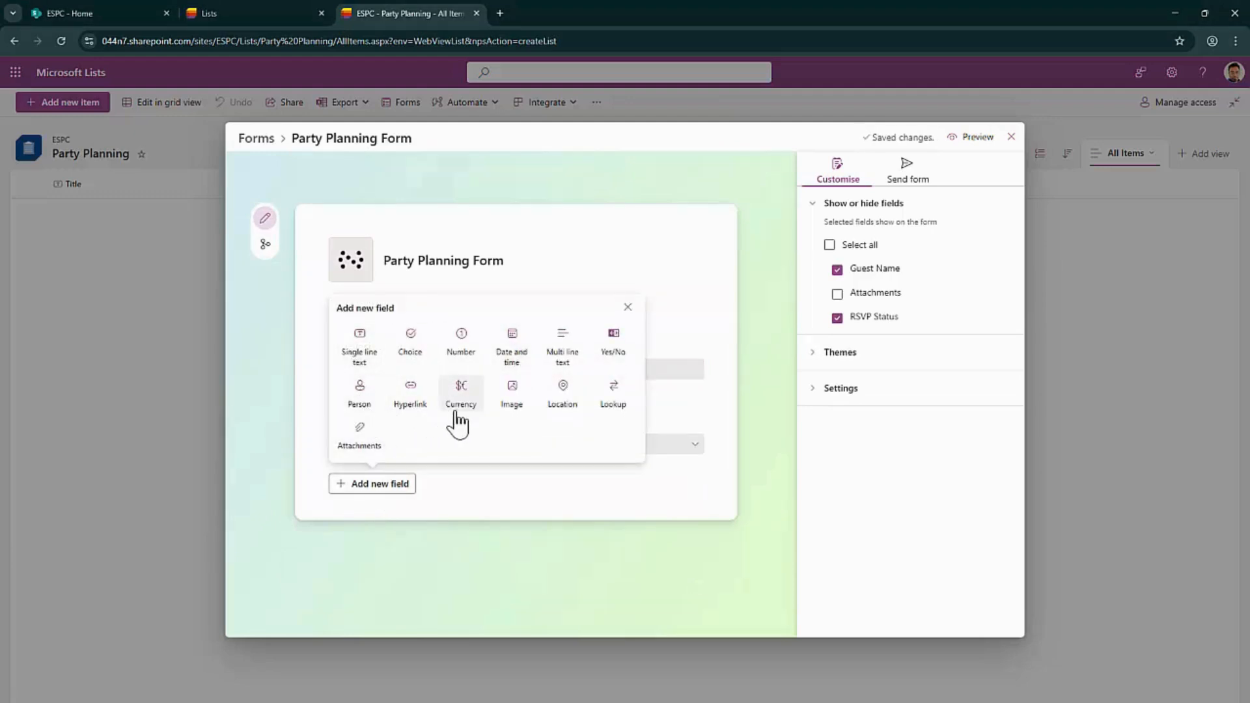
left_click(610, 394)
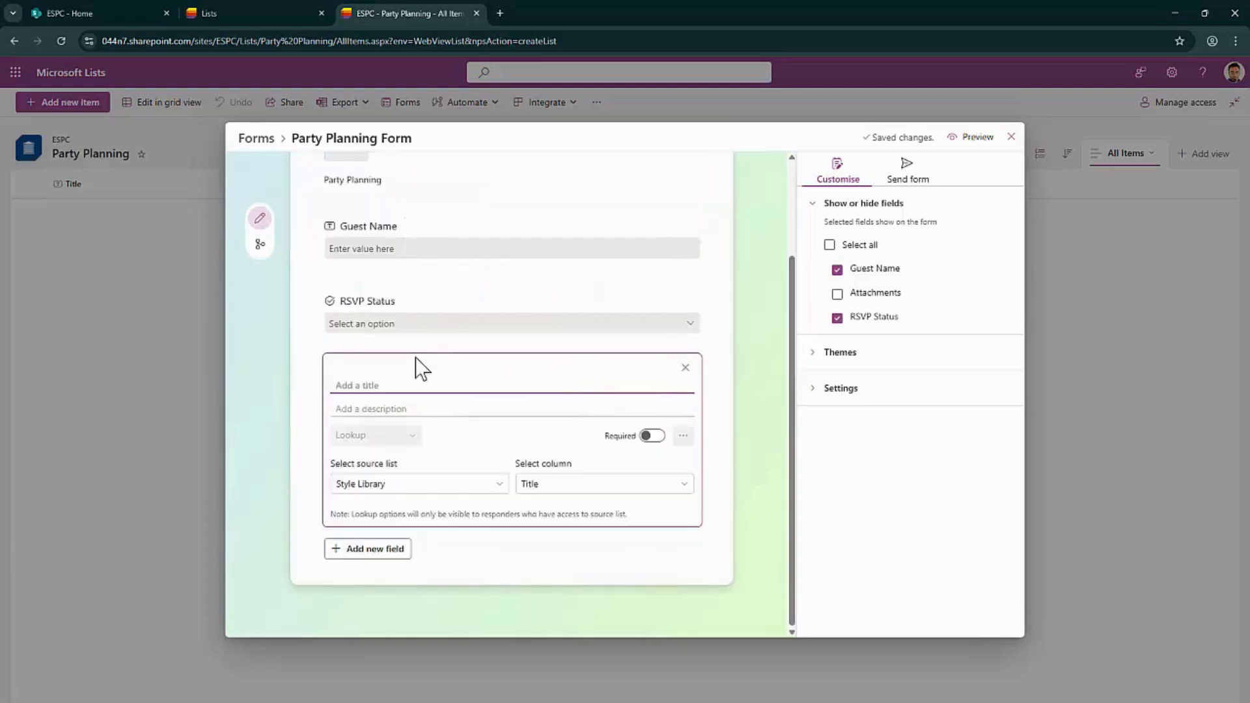
type("Food Preference")
left_click(431, 483)
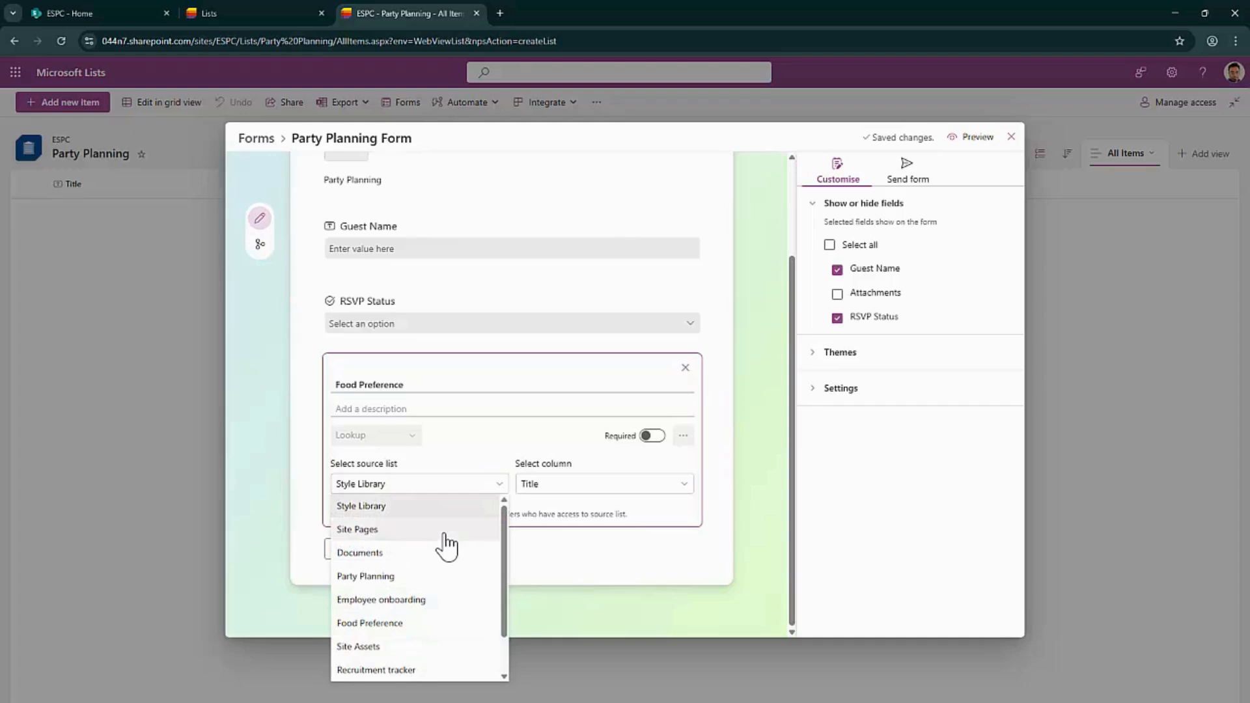
left_click(383, 646)
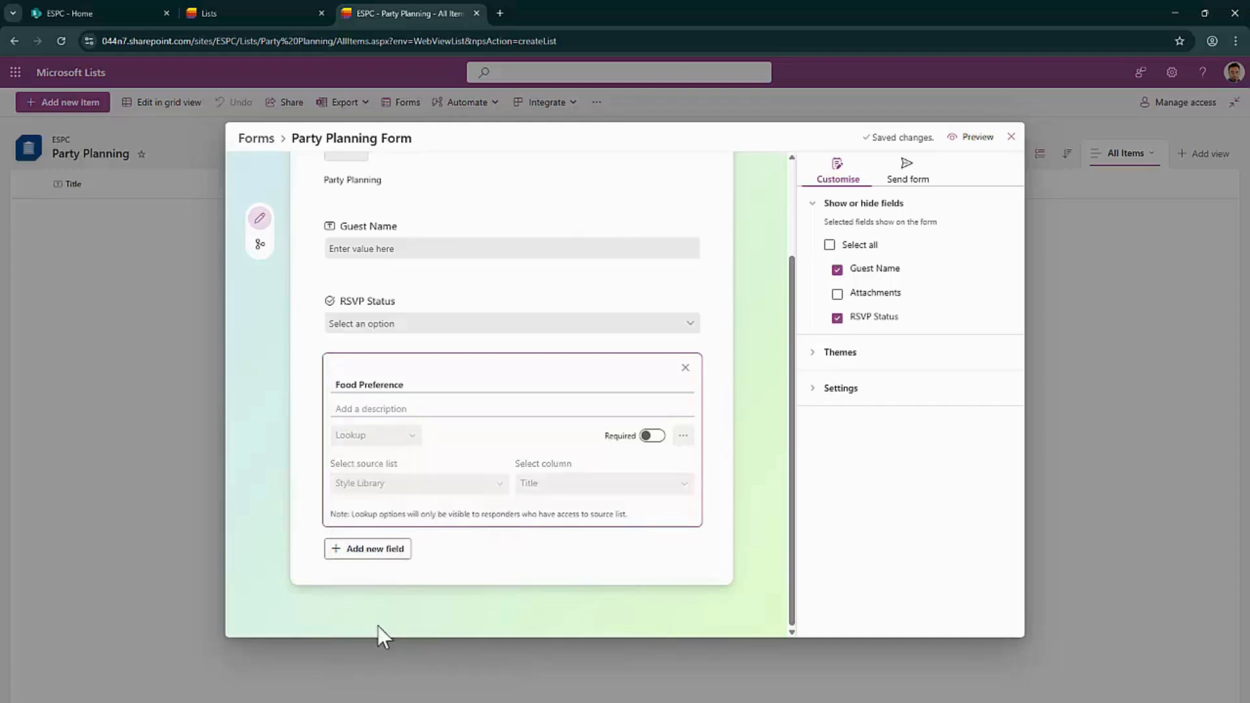
left_click(561, 488)
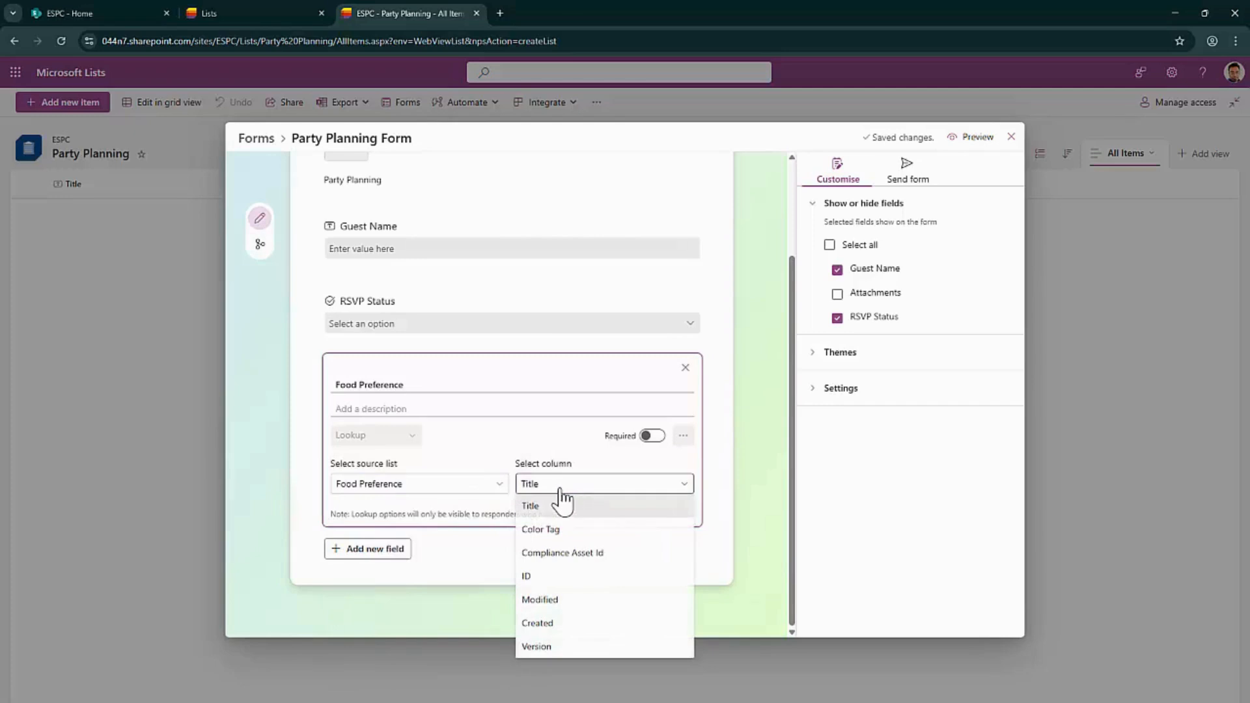
left_click(558, 503)
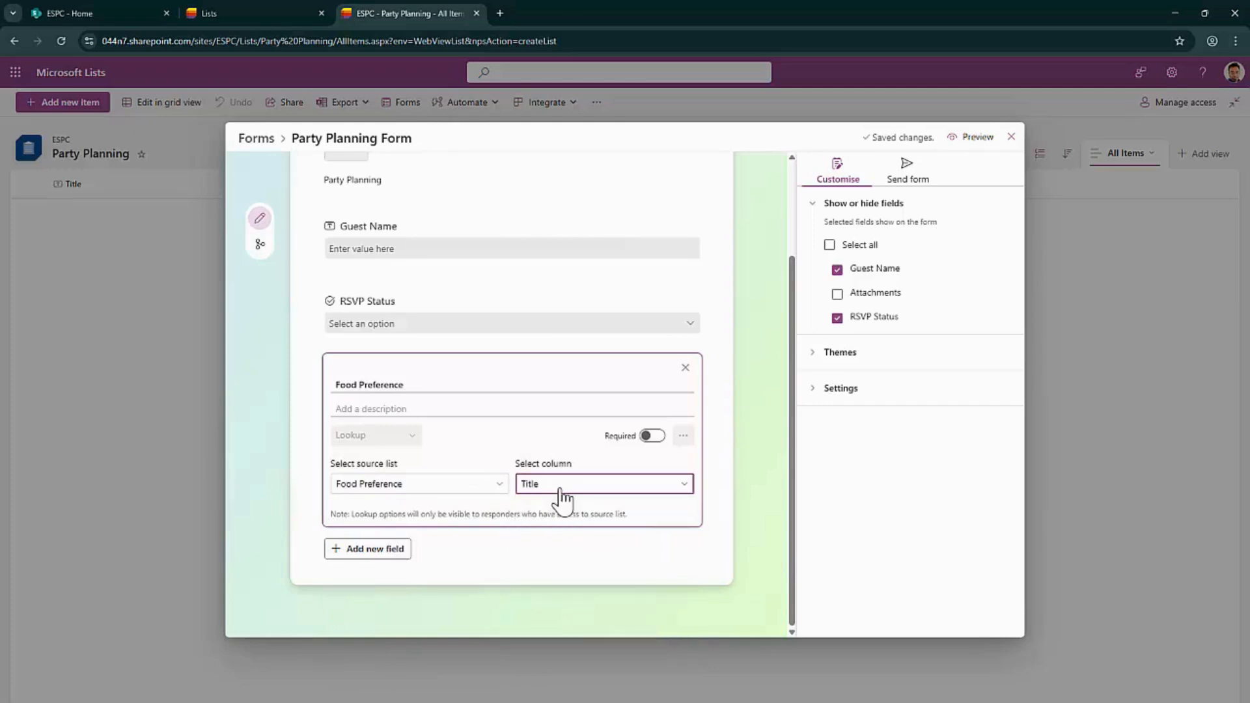
left_click(116, 22)
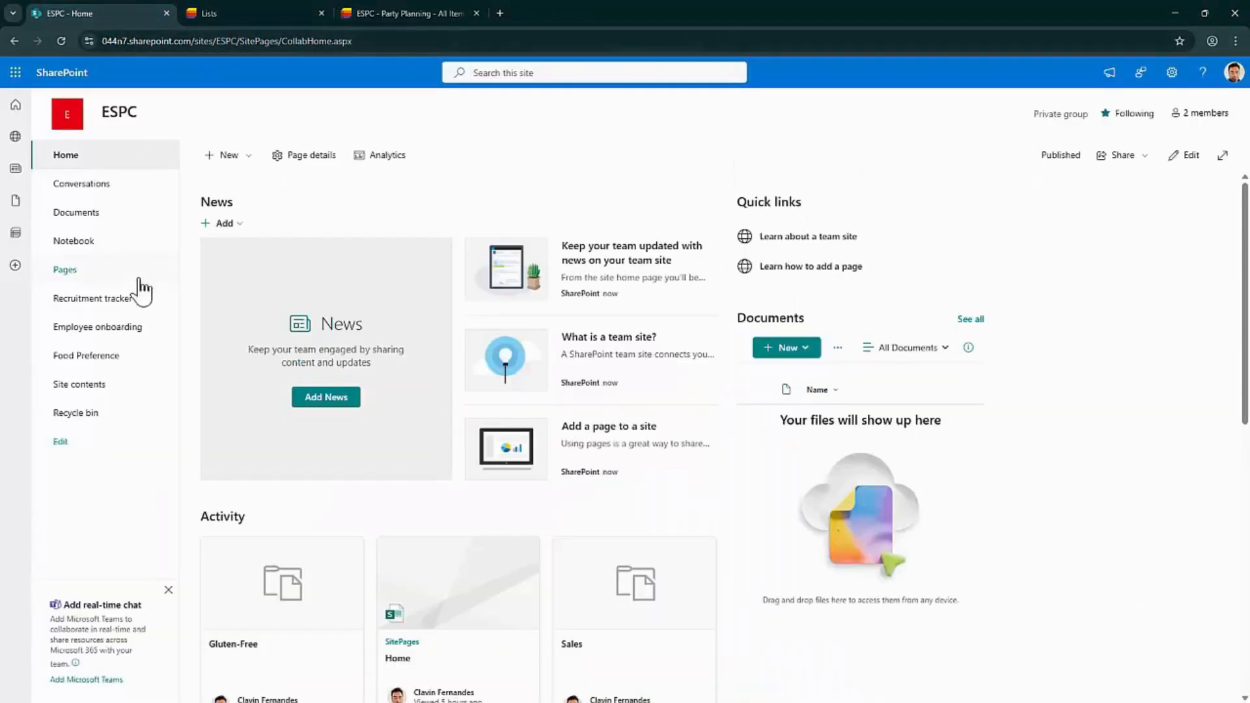
Check the Food Preference list on the ESPC site and complete the Food Preference lookup field
left_click(104, 358)
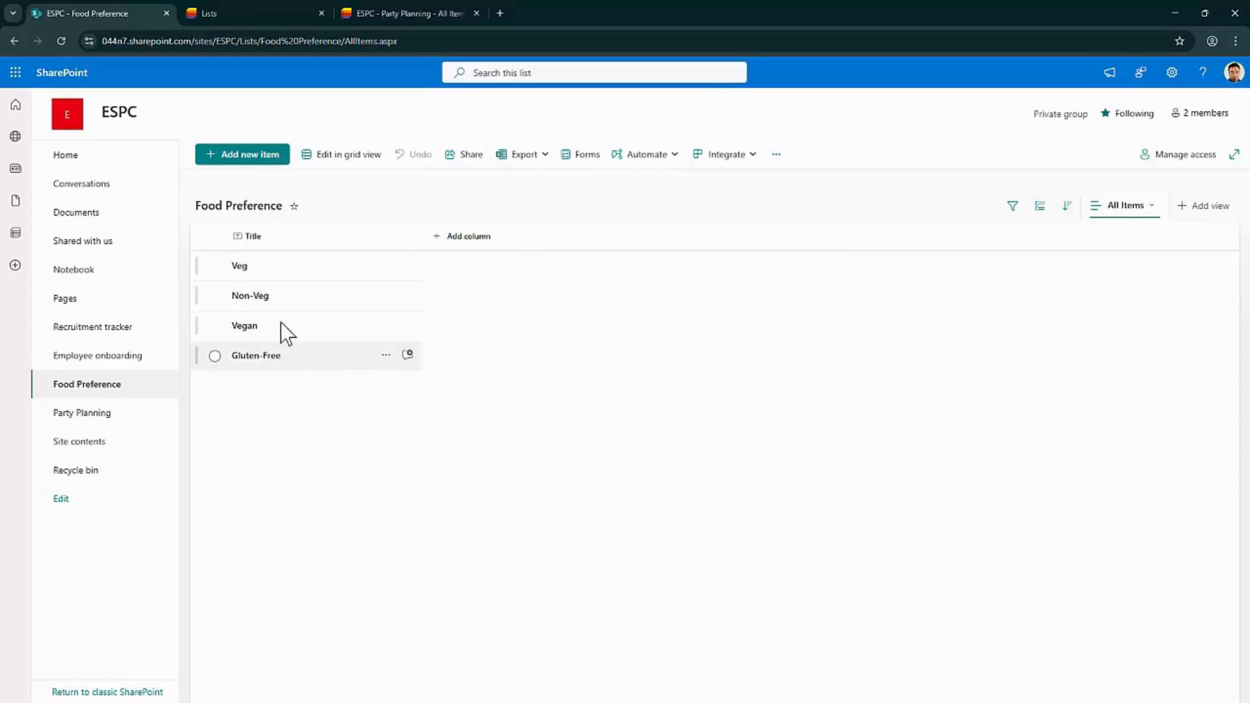
mouse_move(252, 11)
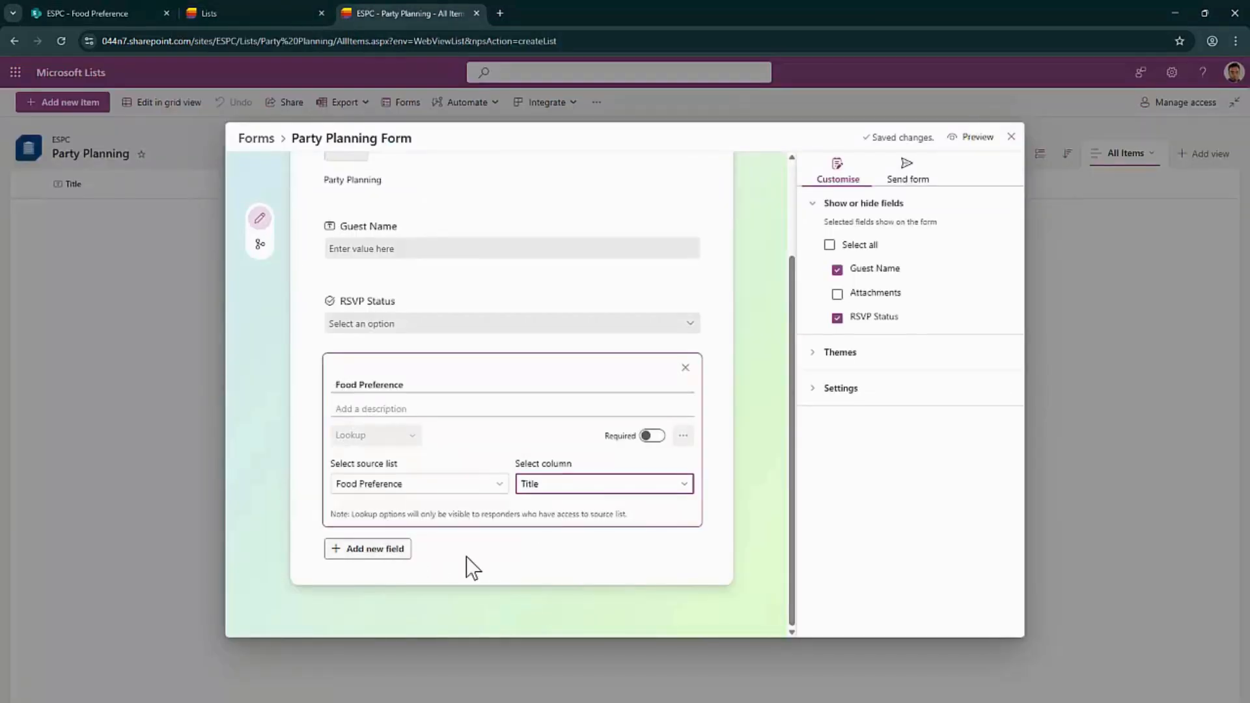
left_click(473, 568)
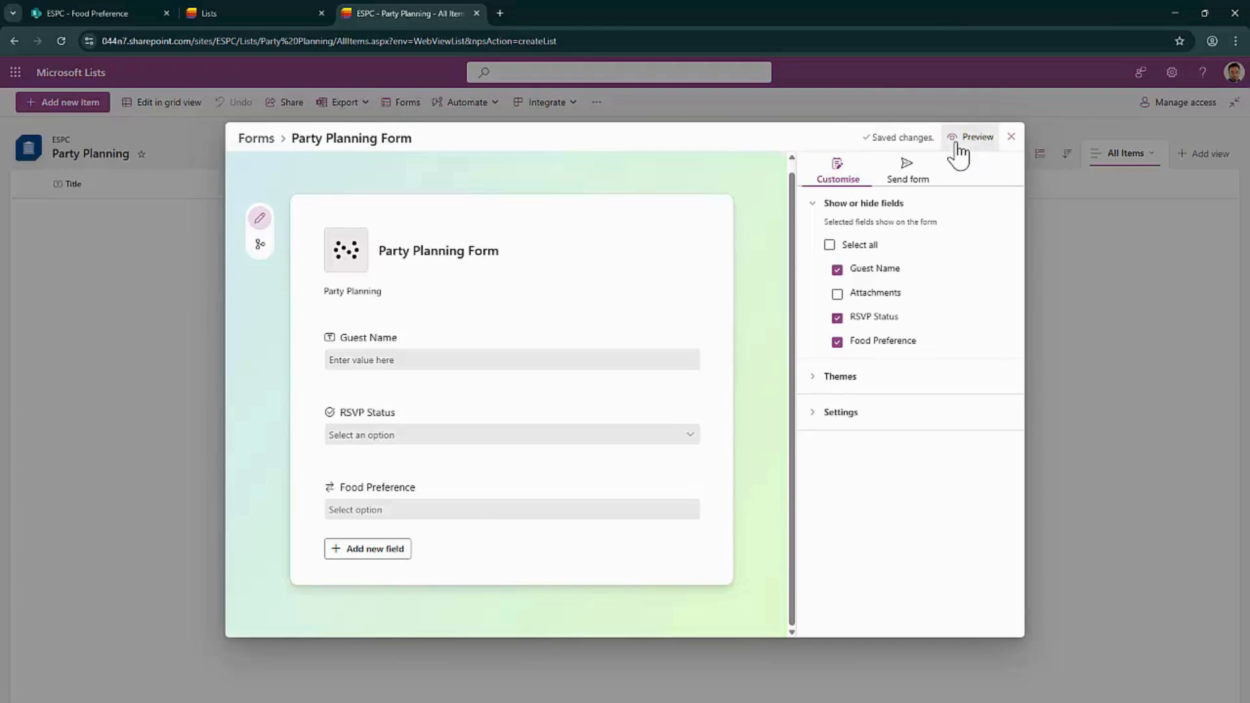
Preview the form to confirm Food Preference offers Gluten-Free, Non-Veg, Veg and Vegan, then return to editing
left_click(956, 145)
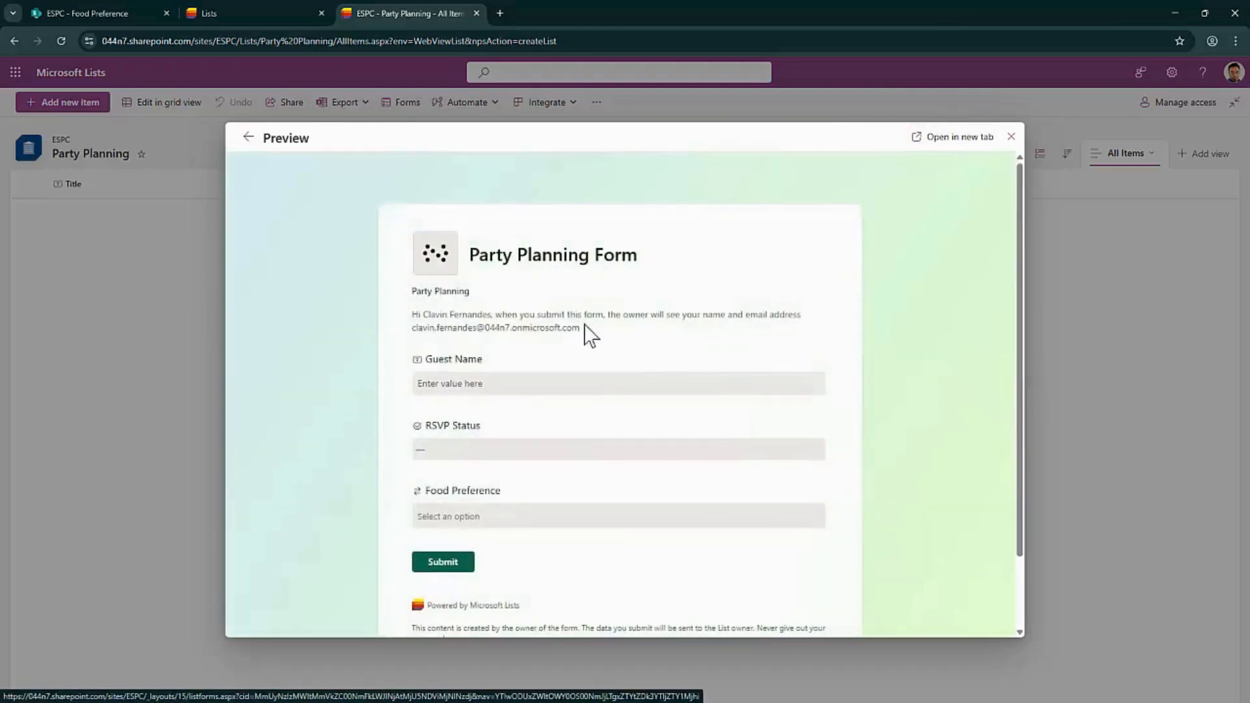
scroll(586, 319, "down", 1)
left_click(568, 366)
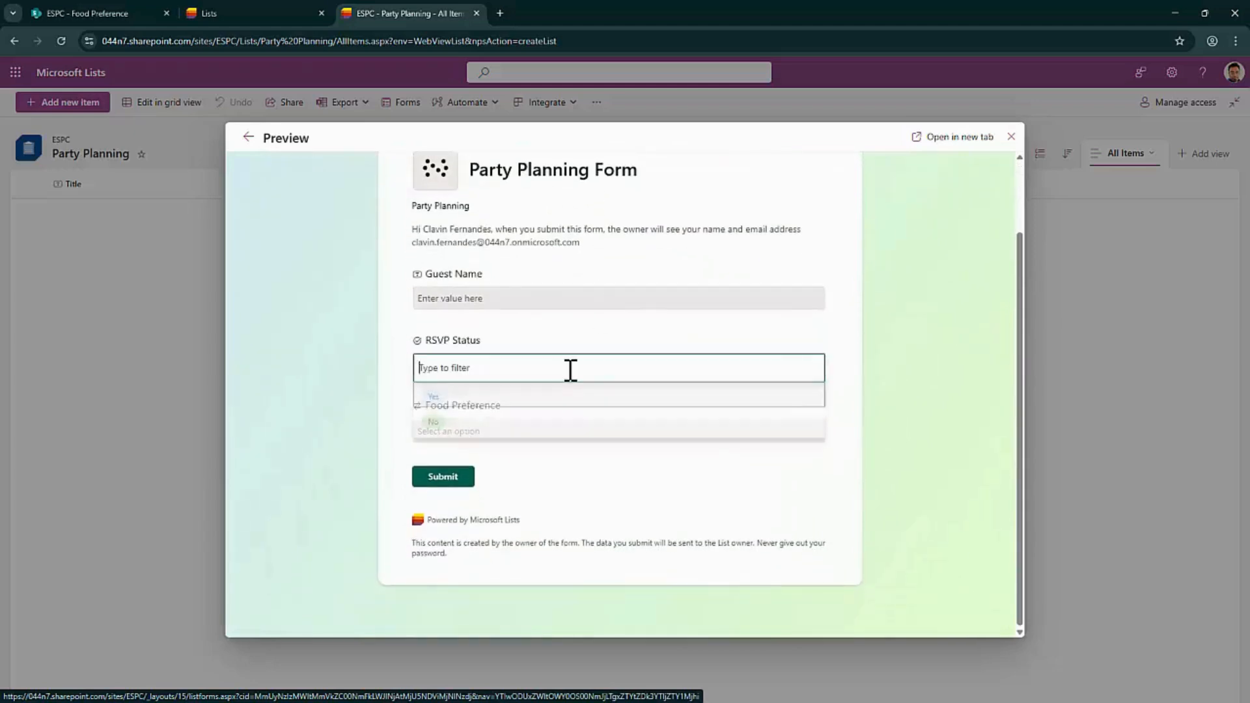
left_click(853, 397)
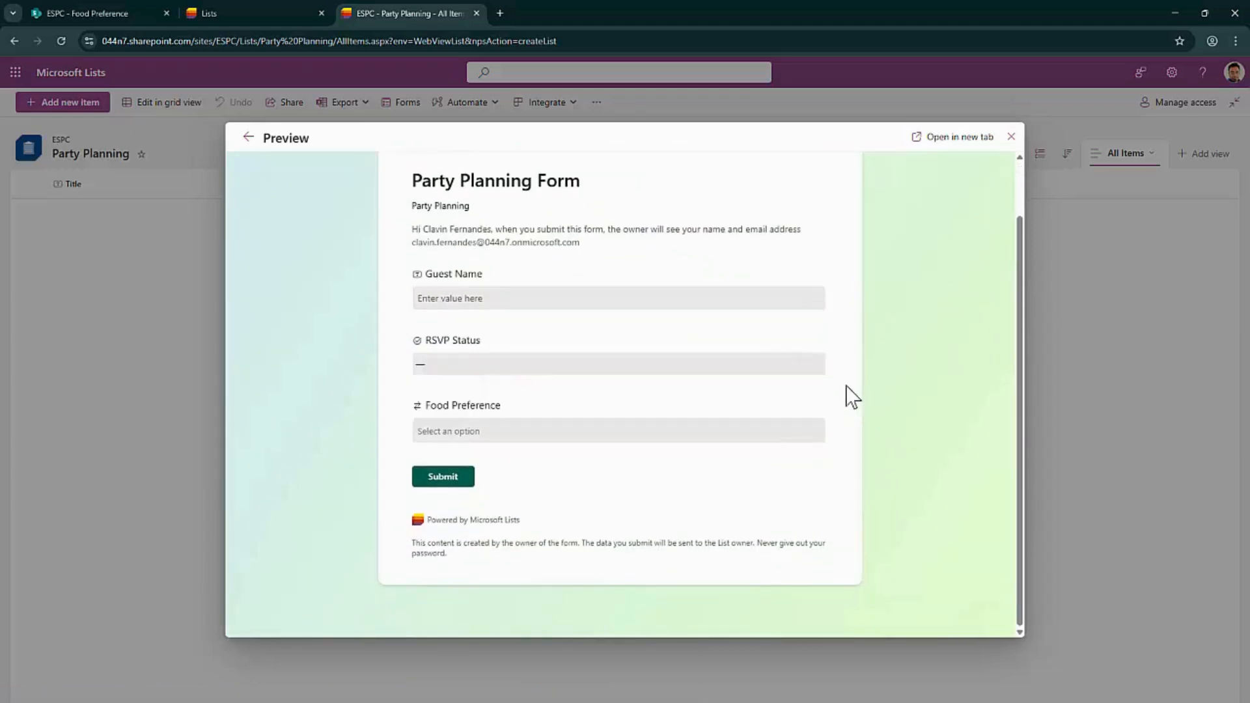
left_click(762, 431)
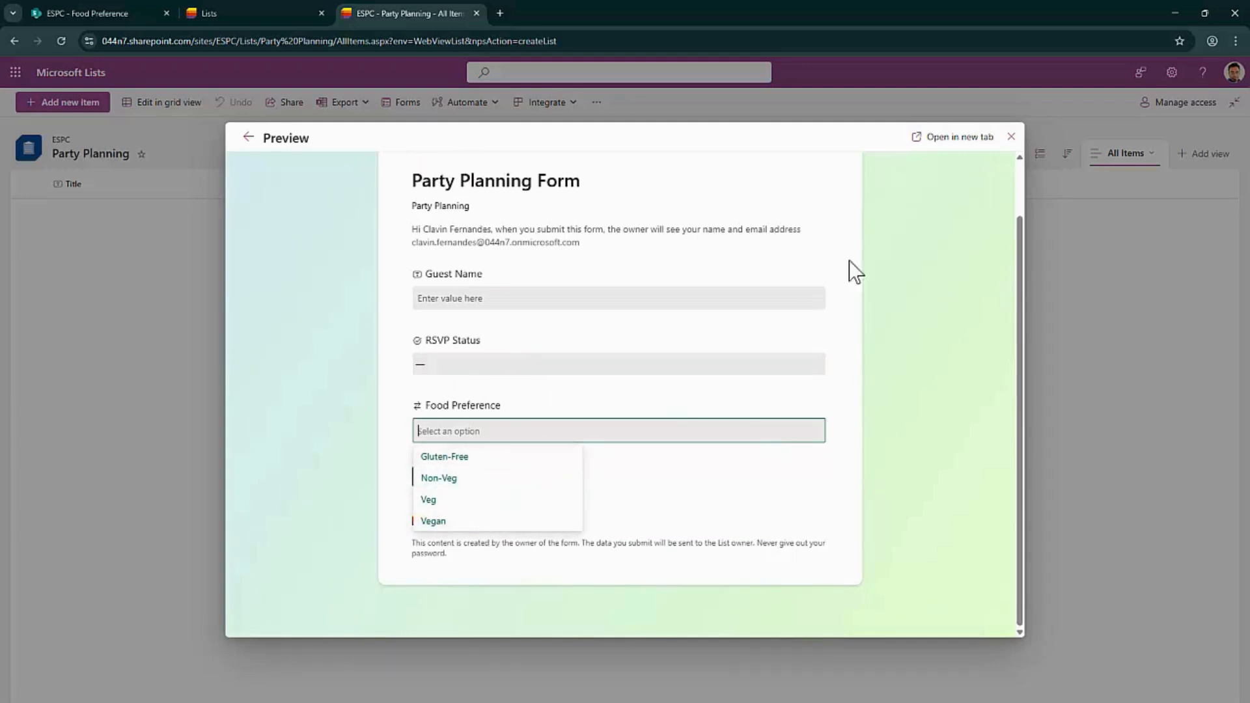
left_click(249, 143)
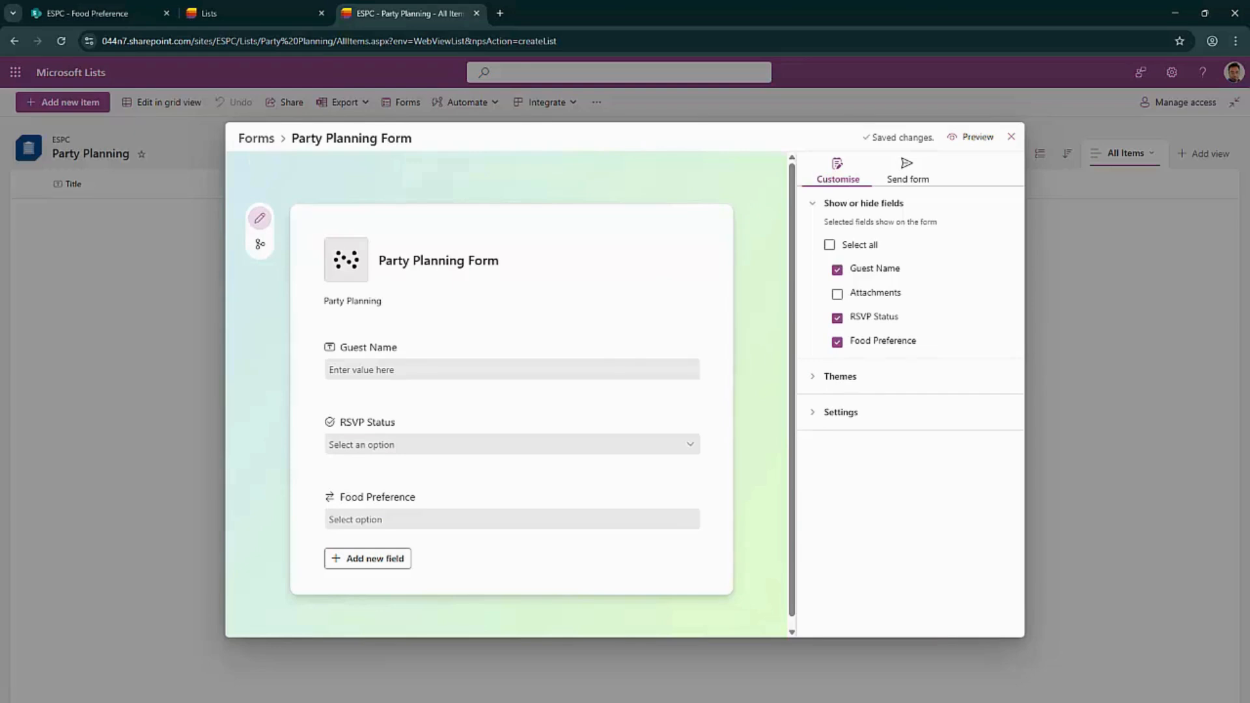
left_click(367, 557)
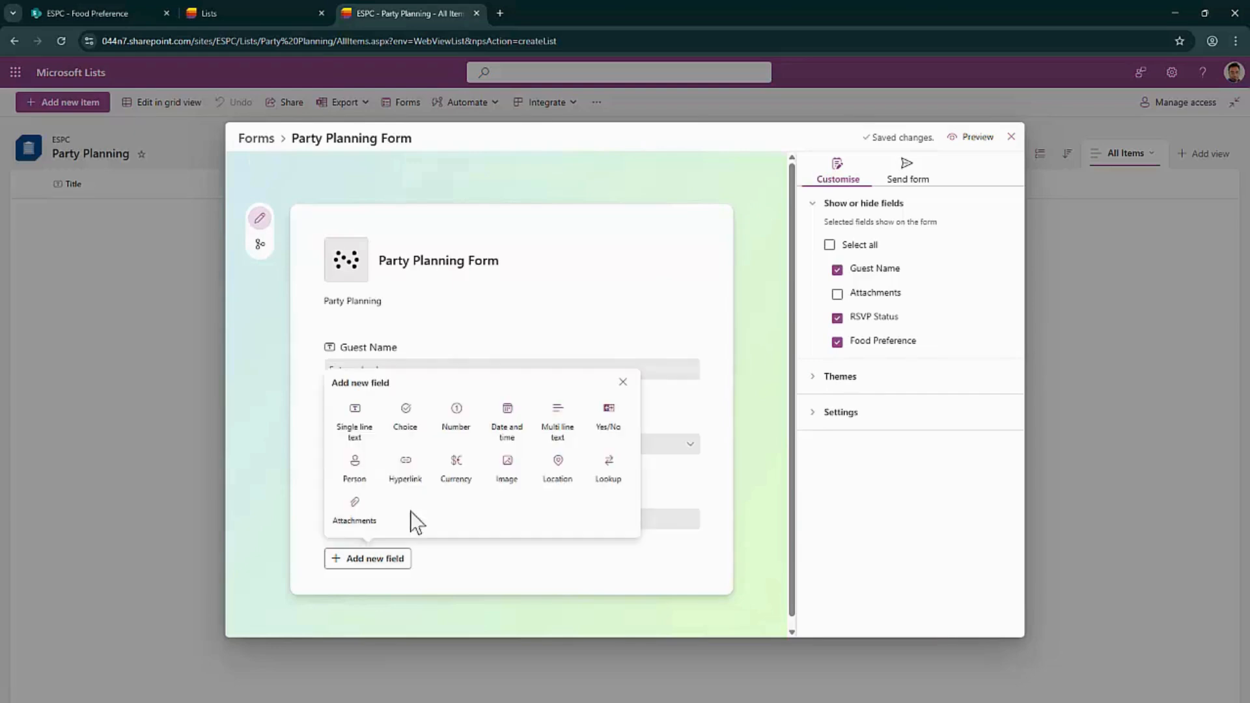
Add a Party type choice question with Birthday and Retirement options and check it in preview
left_click(371, 433)
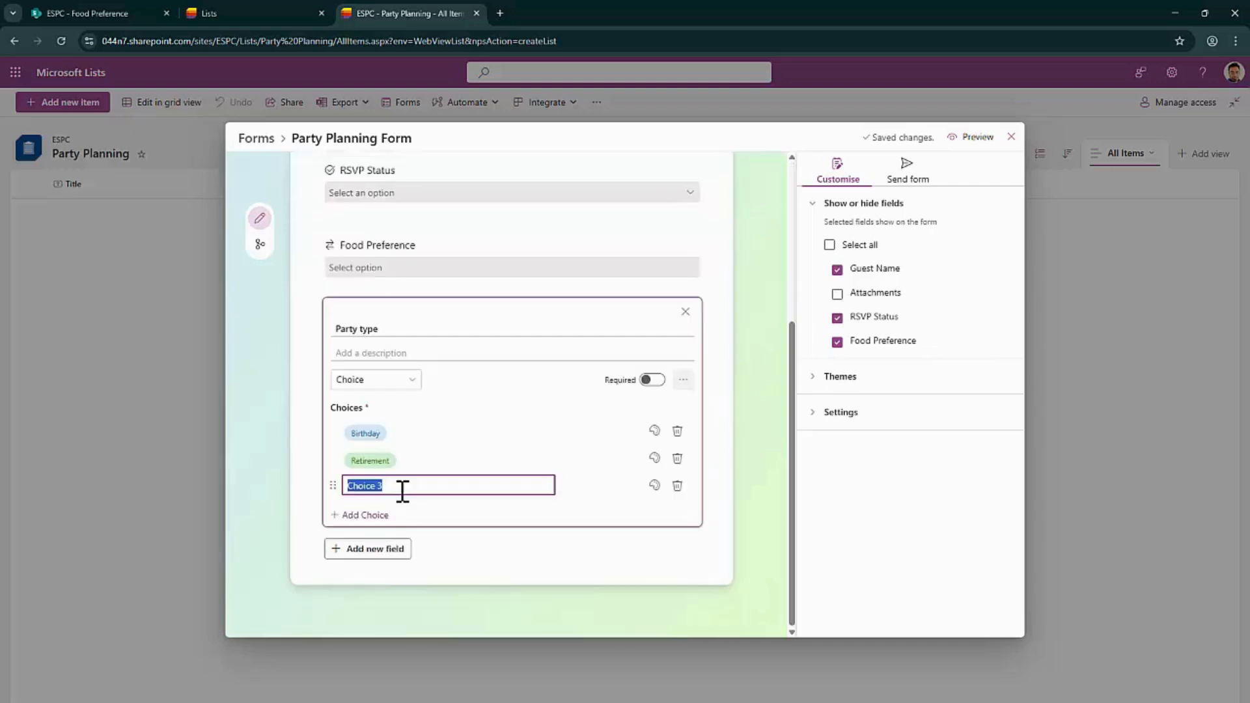
key("BackSpace")
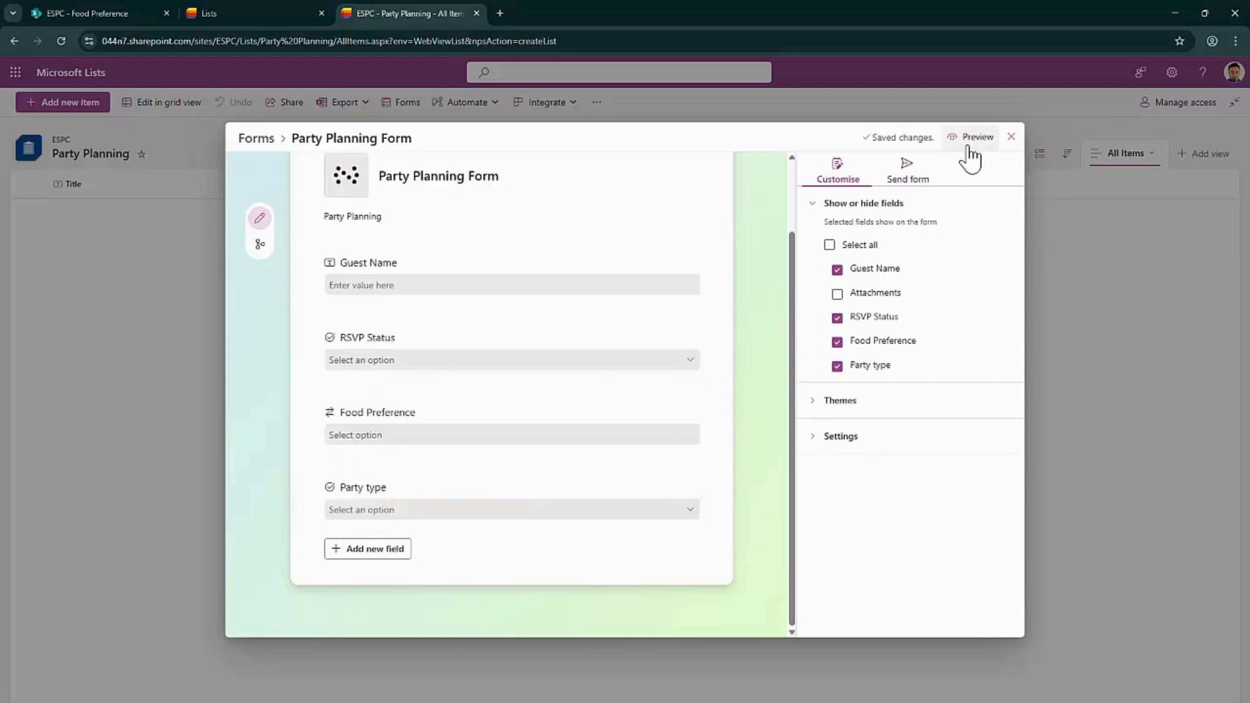
left_click(970, 138)
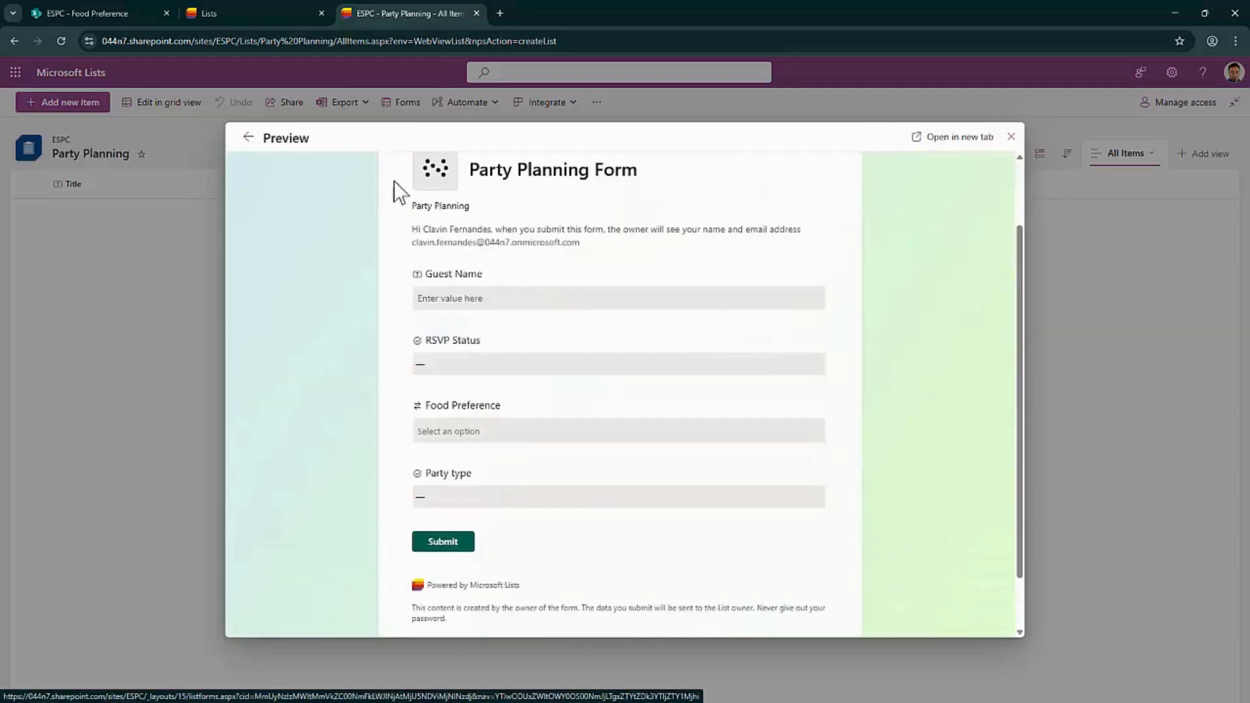
left_click(248, 137)
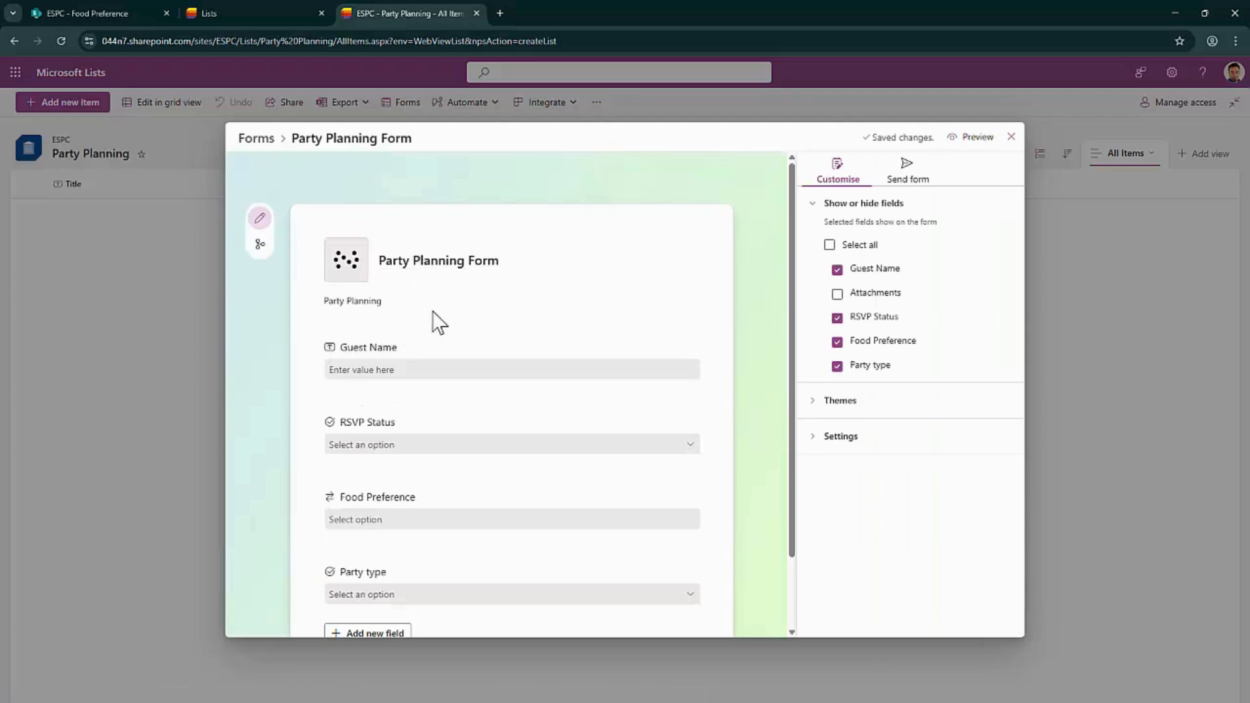
left_click(260, 244)
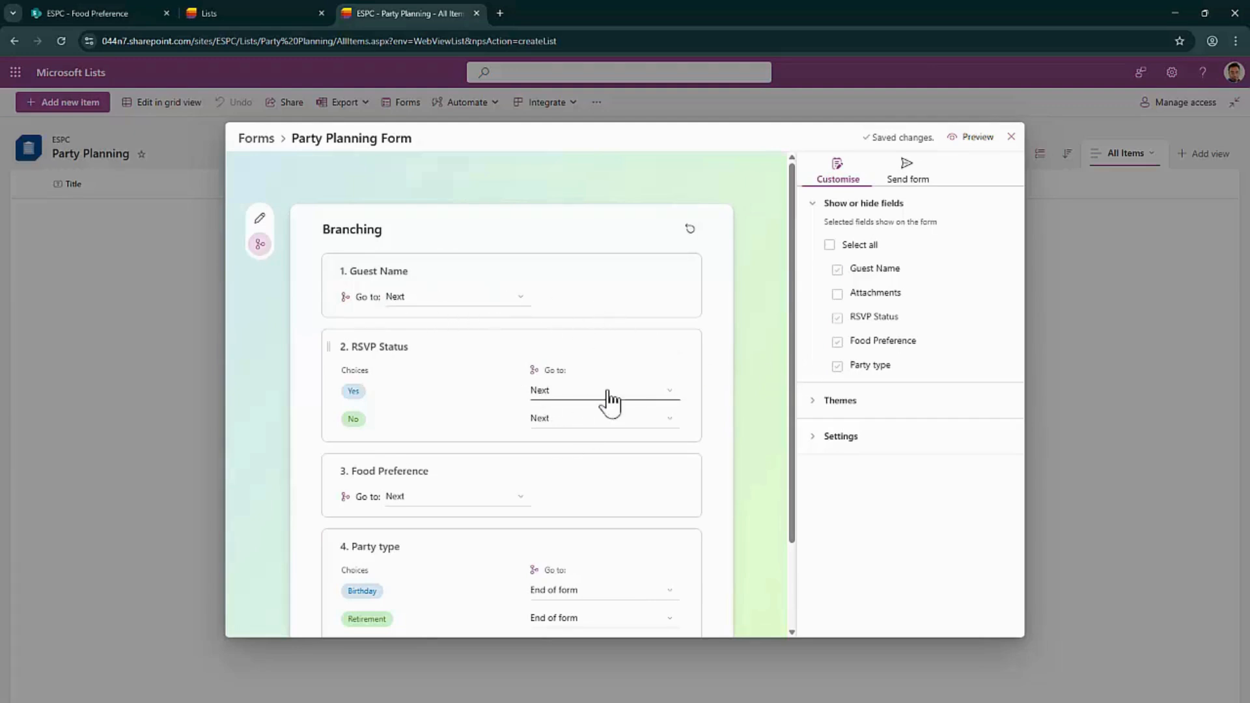
Route a No answer to RSVP Status to End of form
scroll(693, 300, "down", 2)
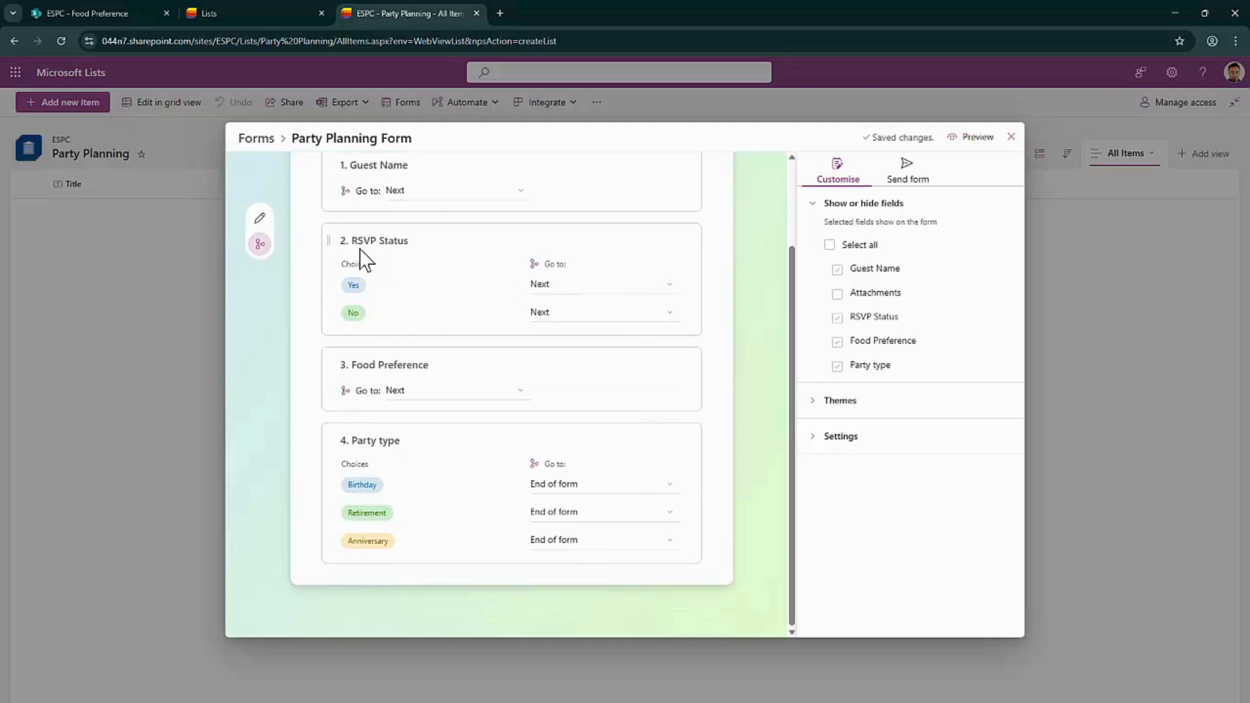
left_click(610, 318)
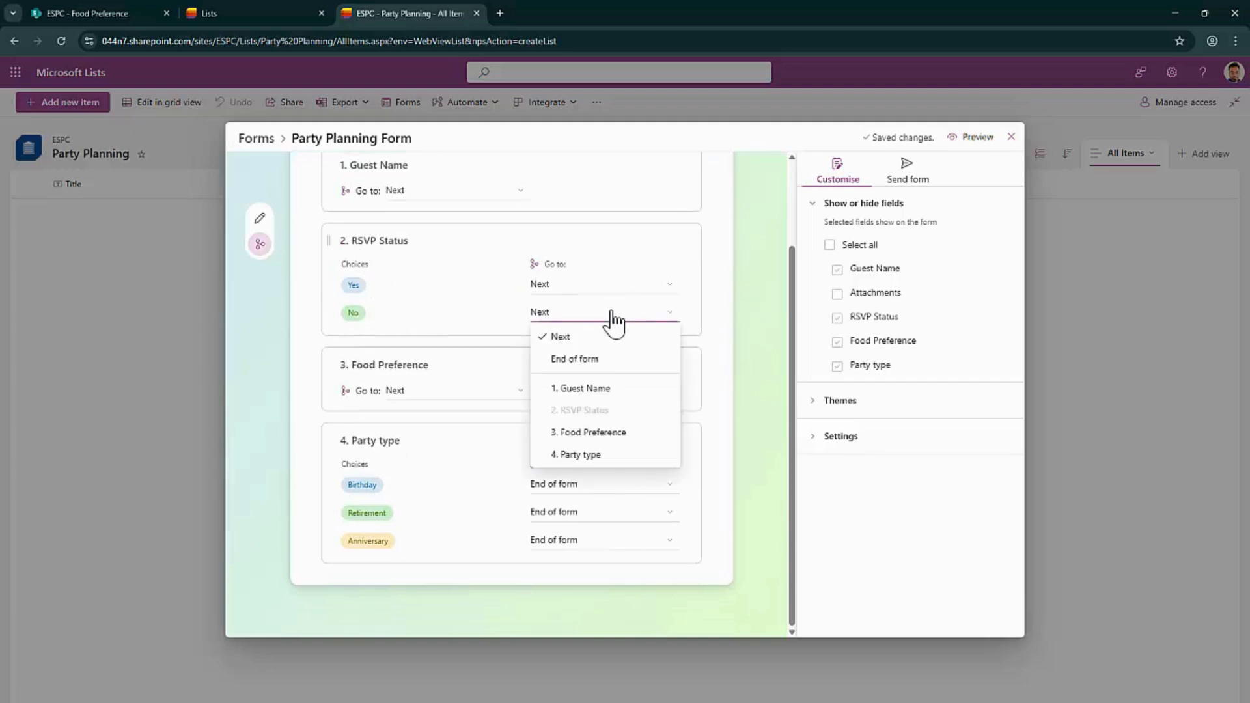
left_click(608, 360)
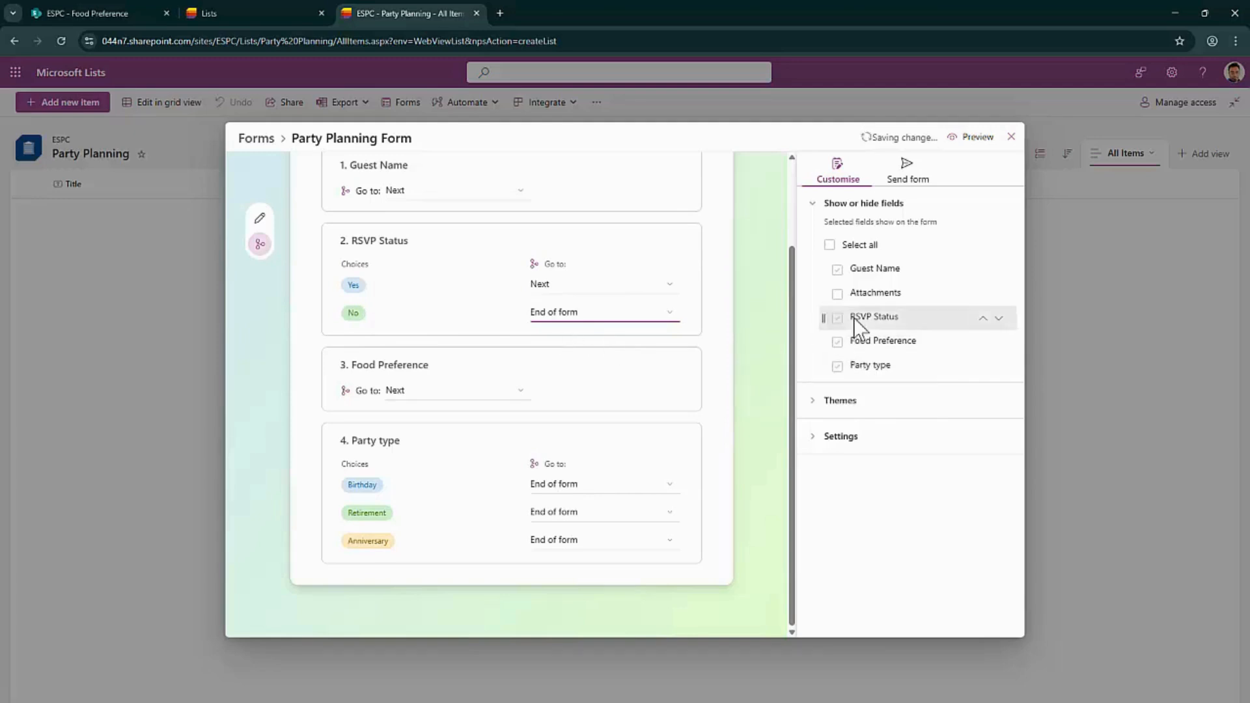
mouse_move(854, 318)
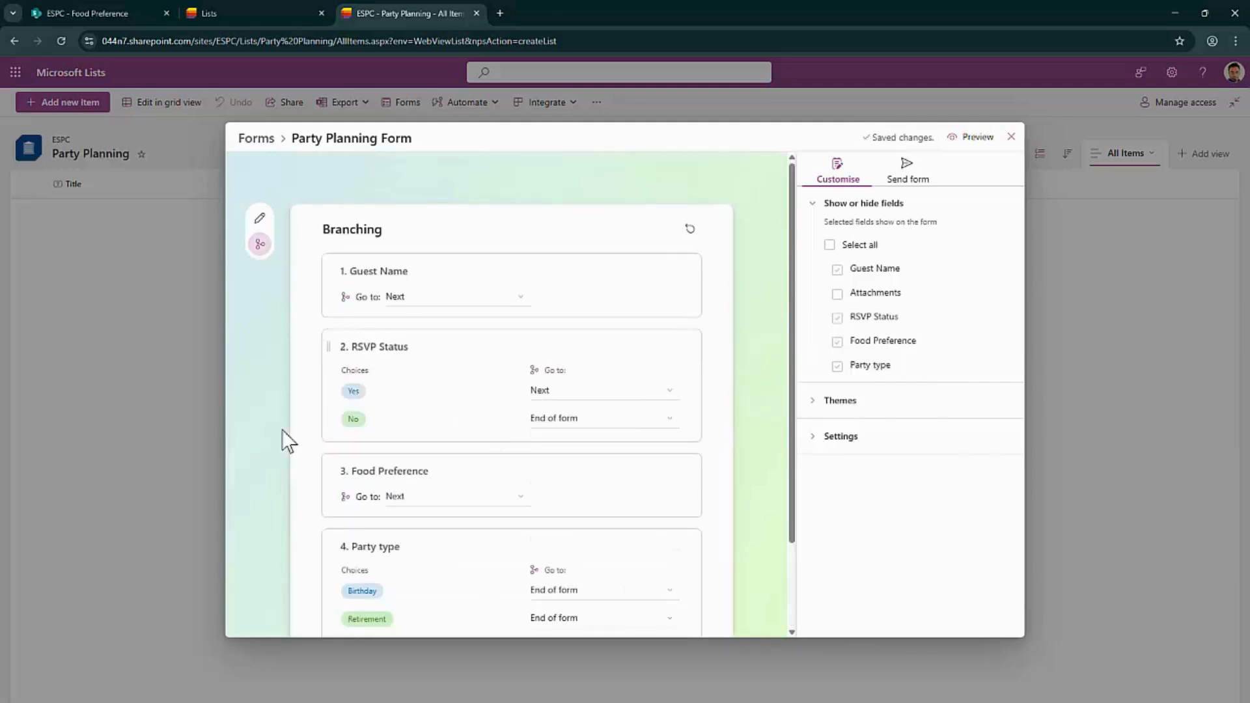
Preview the form, enter a guest name and answer No to confirm later questions disappear
left_click(961, 137)
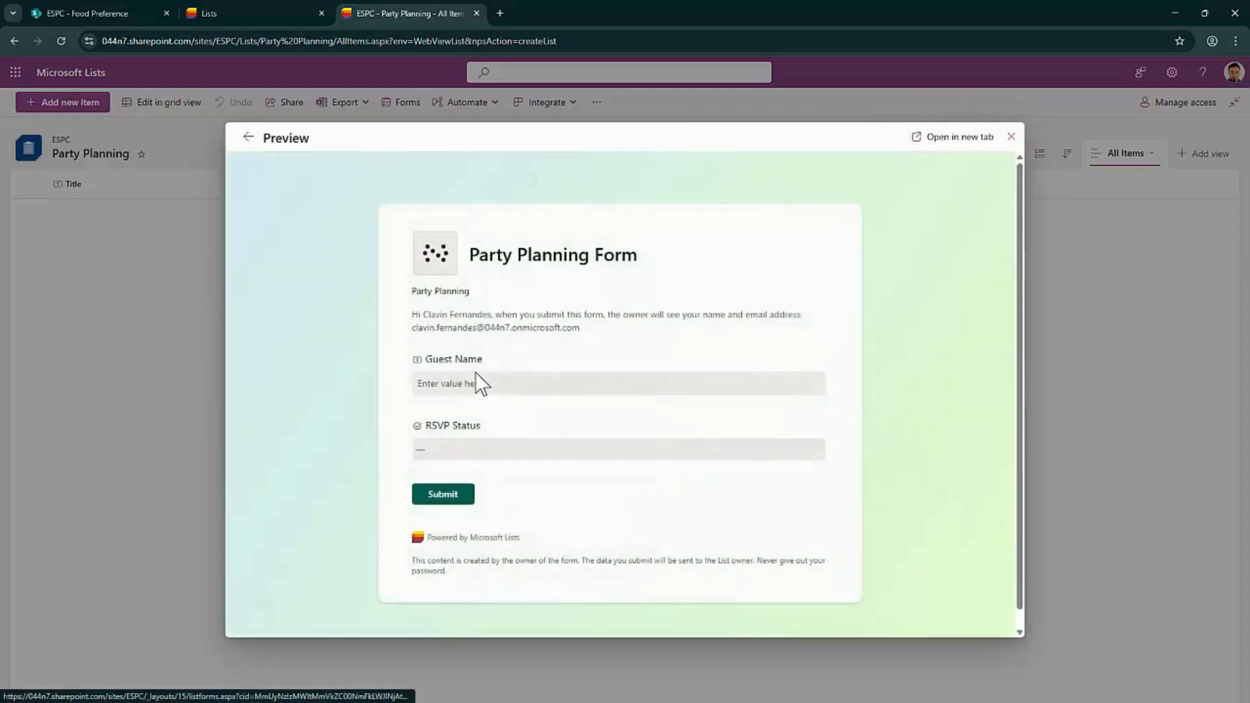
left_click(475, 384)
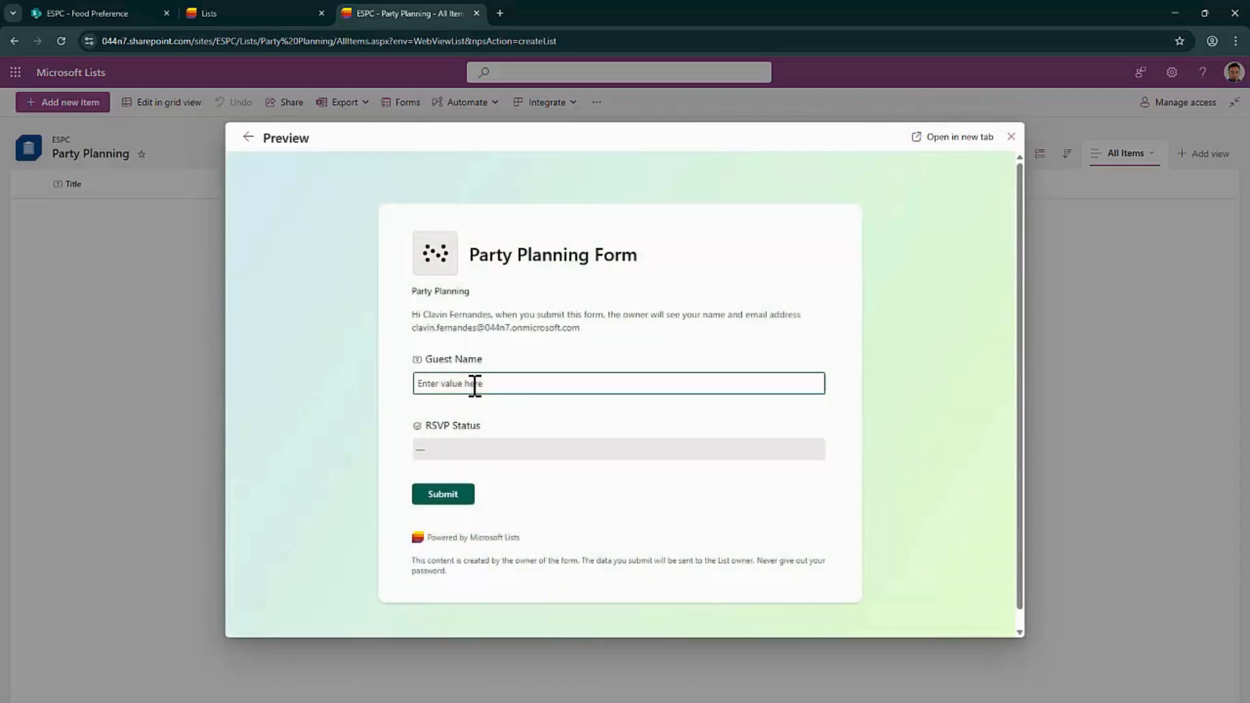
left_click(503, 449)
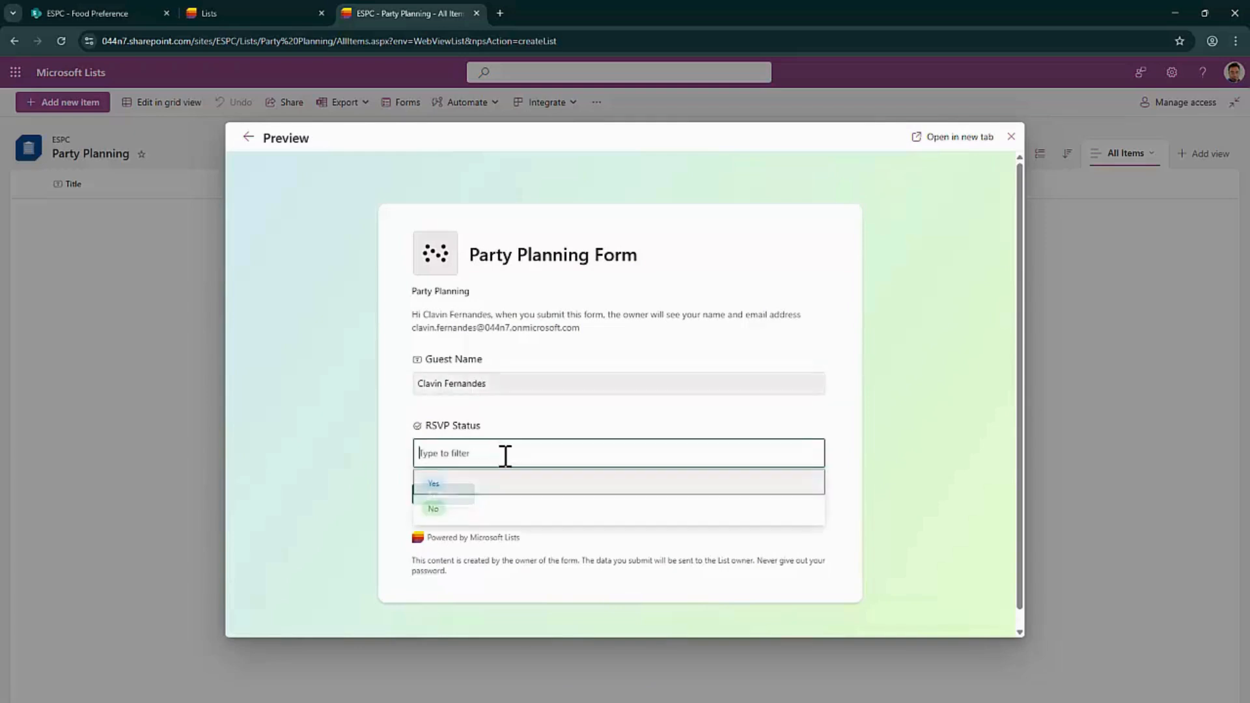
left_click(490, 511)
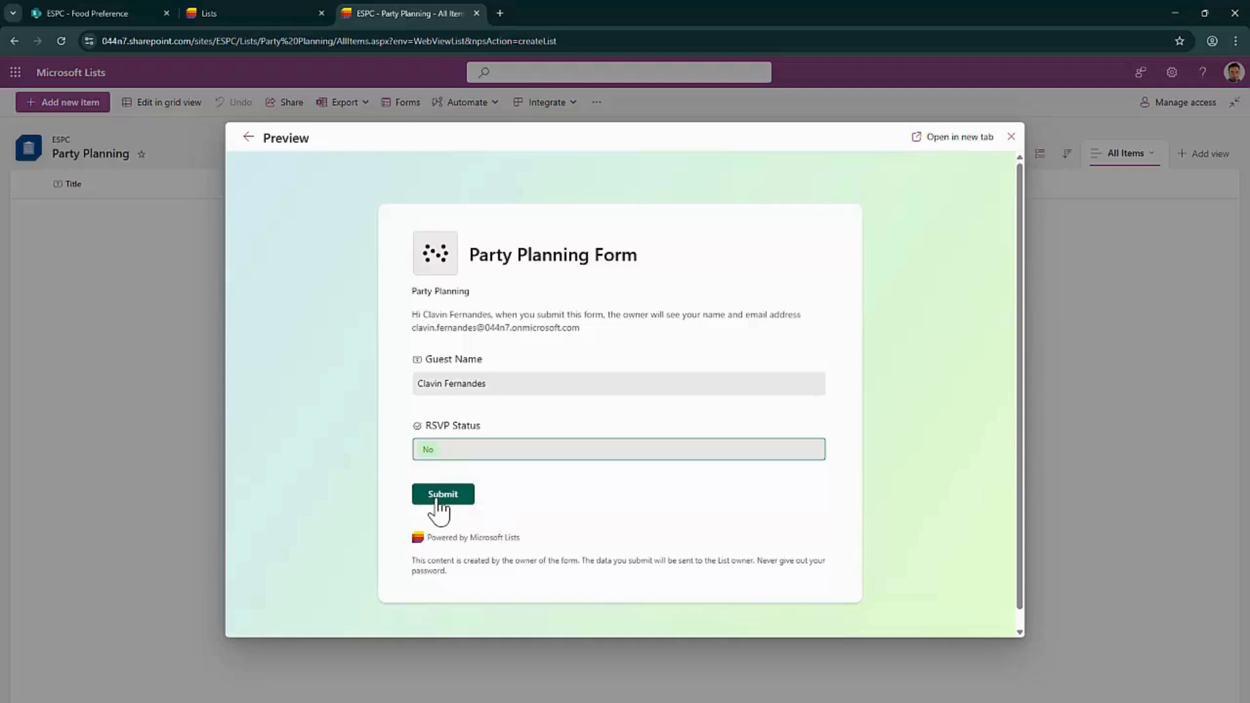
left_click(726, 488)
scroll(726, 488, "down", 1)
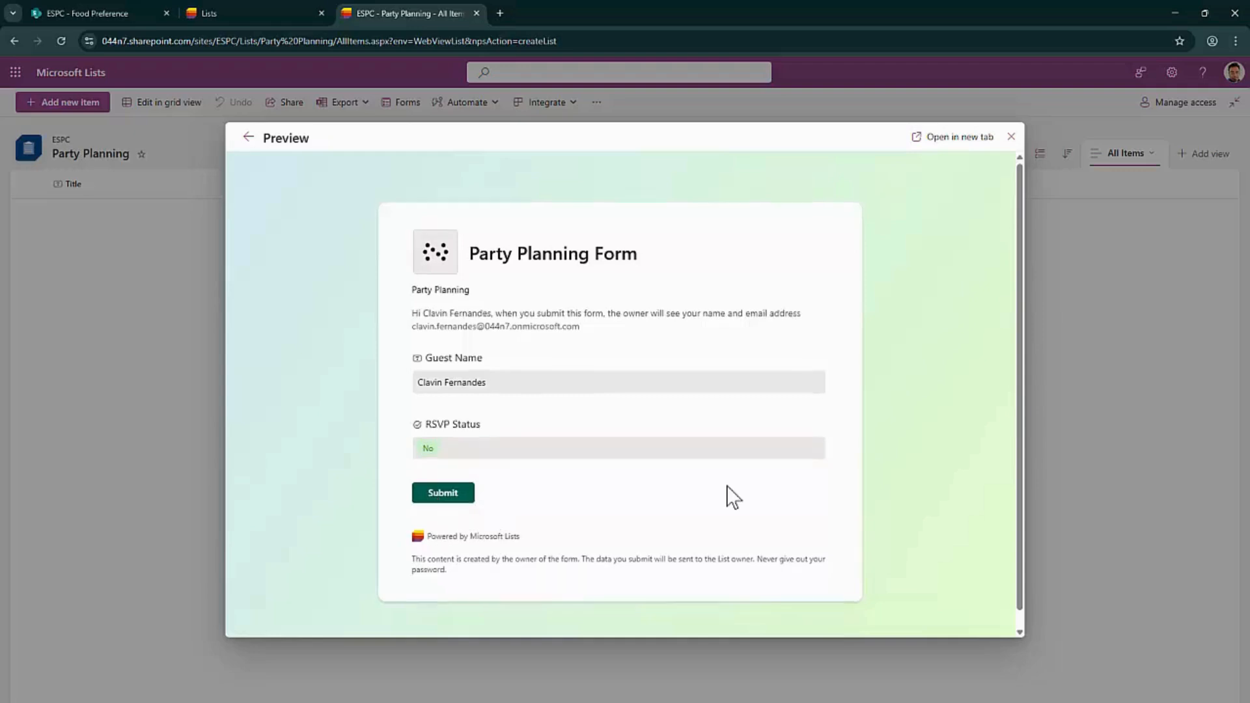
Switch RSVP Status to Yes to reveal Food Preference and Party type, then return to editing
left_click(474, 434)
left_click(465, 485)
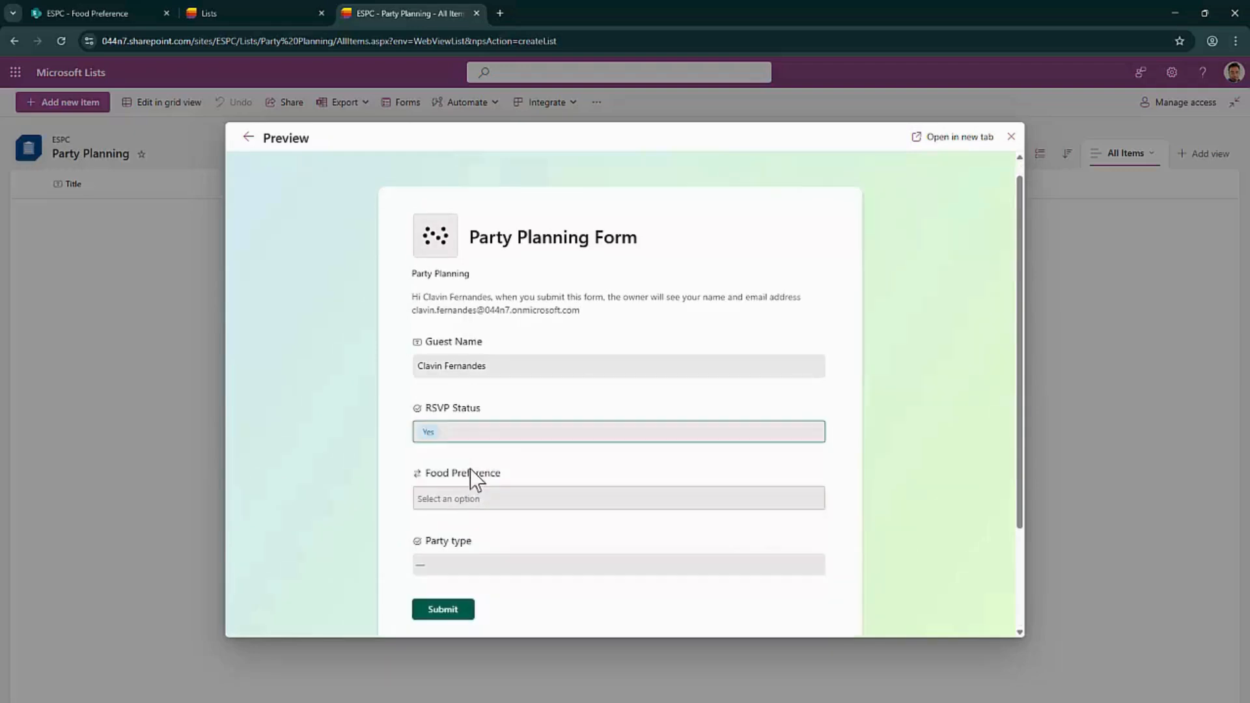
scroll(516, 452, "down", 2)
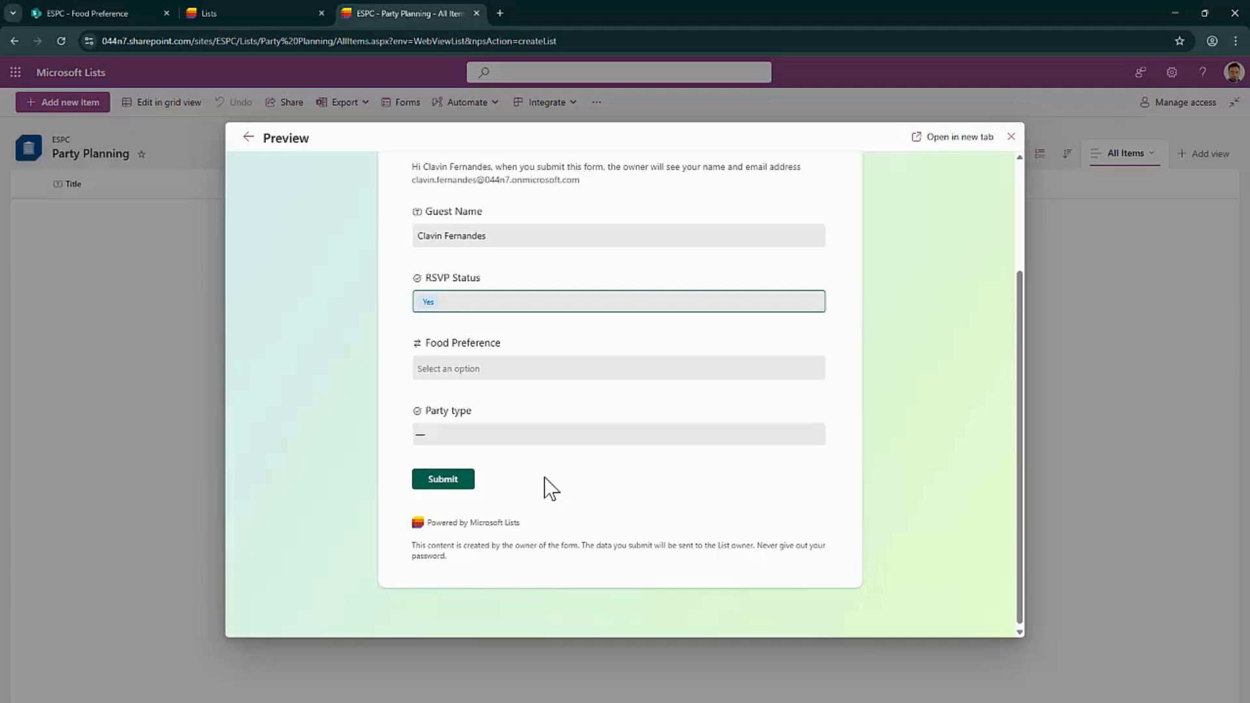
scroll(809, 274, "up", 3)
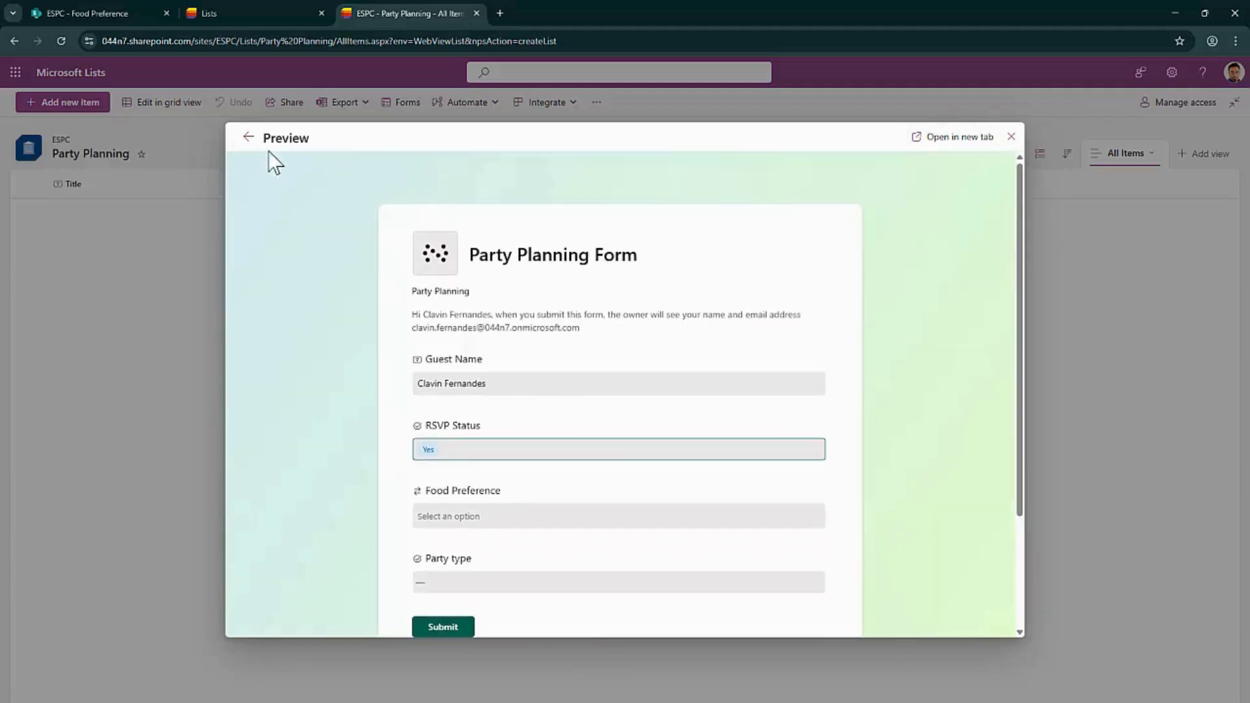
left_click(249, 138)
scroll(646, 456, "down", 1)
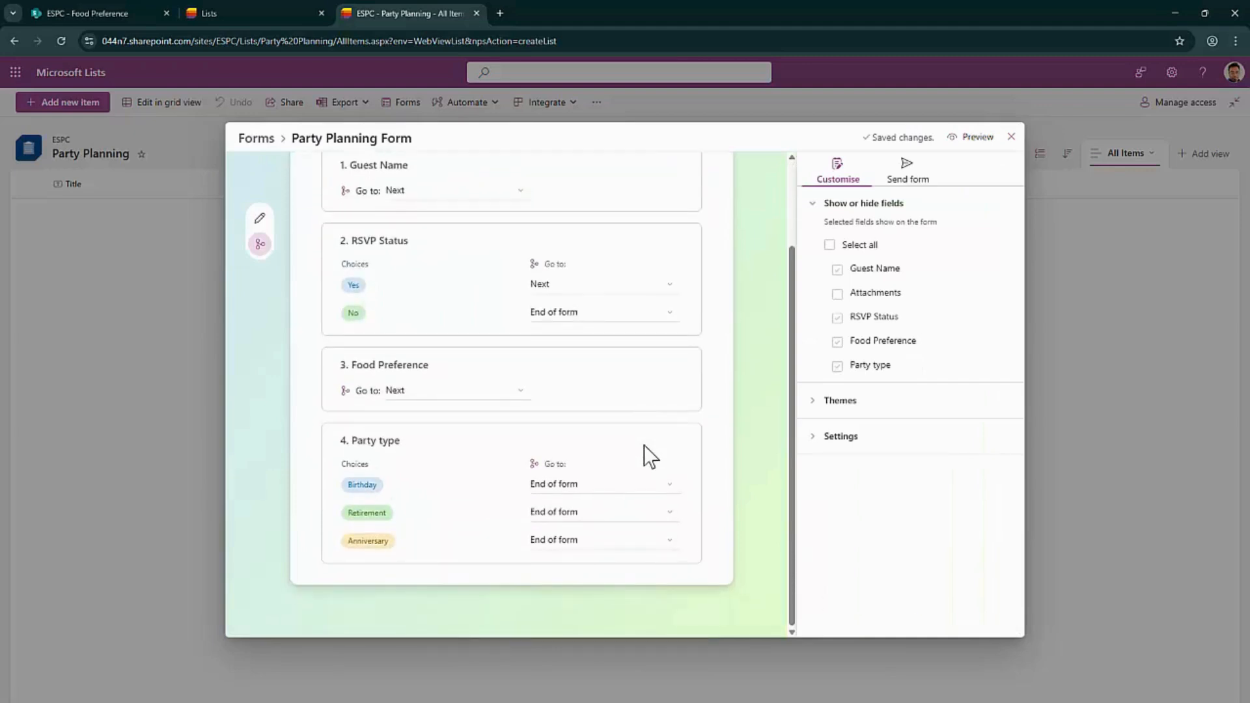
Apply a lavender background with an orange theme colour to the Party Planning Form
left_click(892, 408)
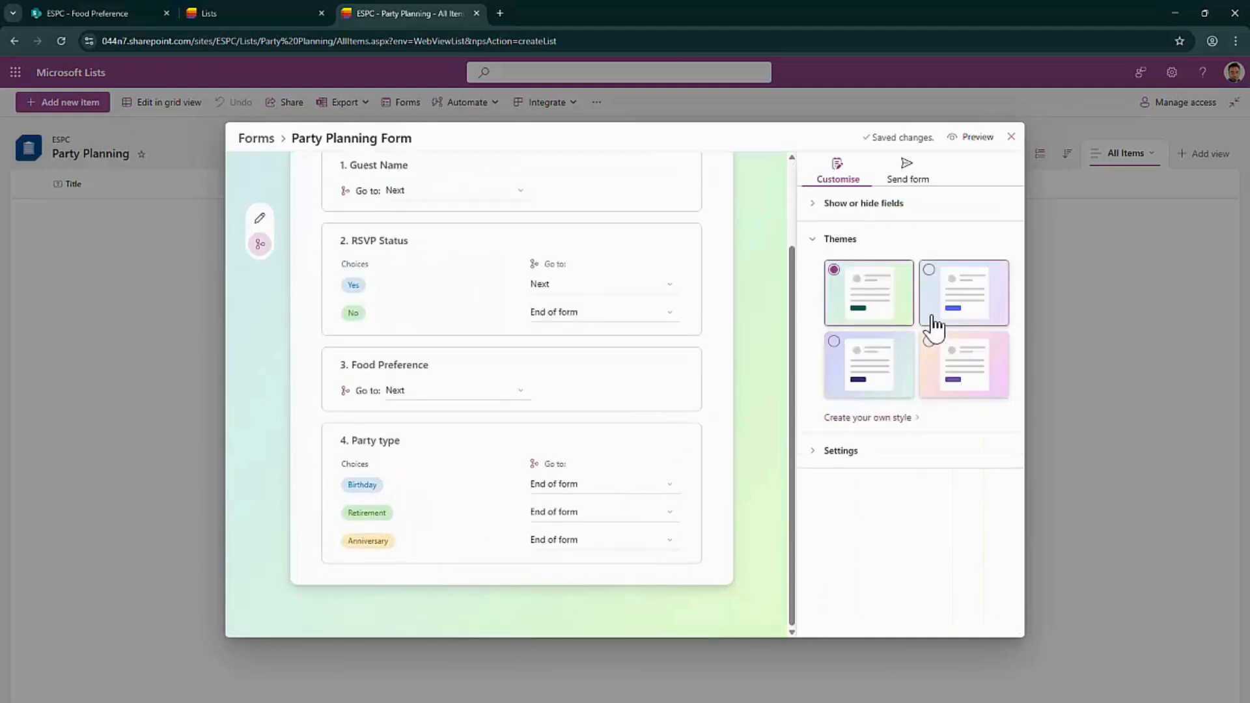
left_click(905, 417)
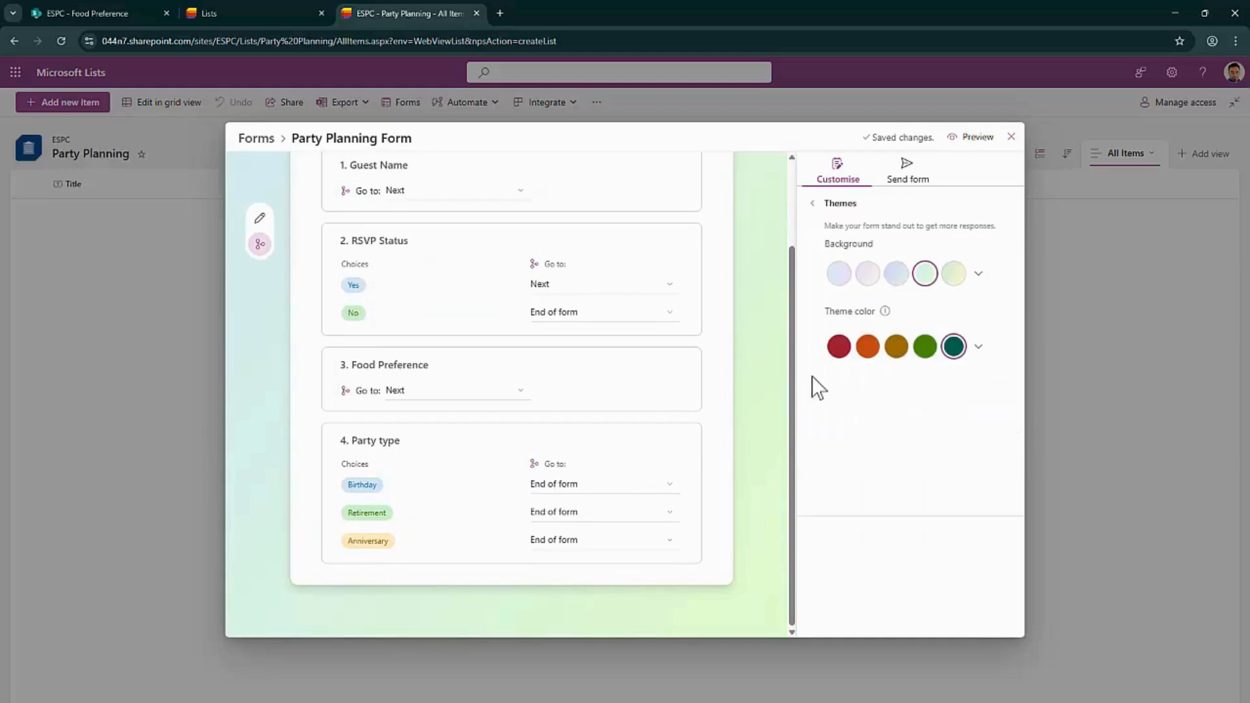
left_click(869, 349)
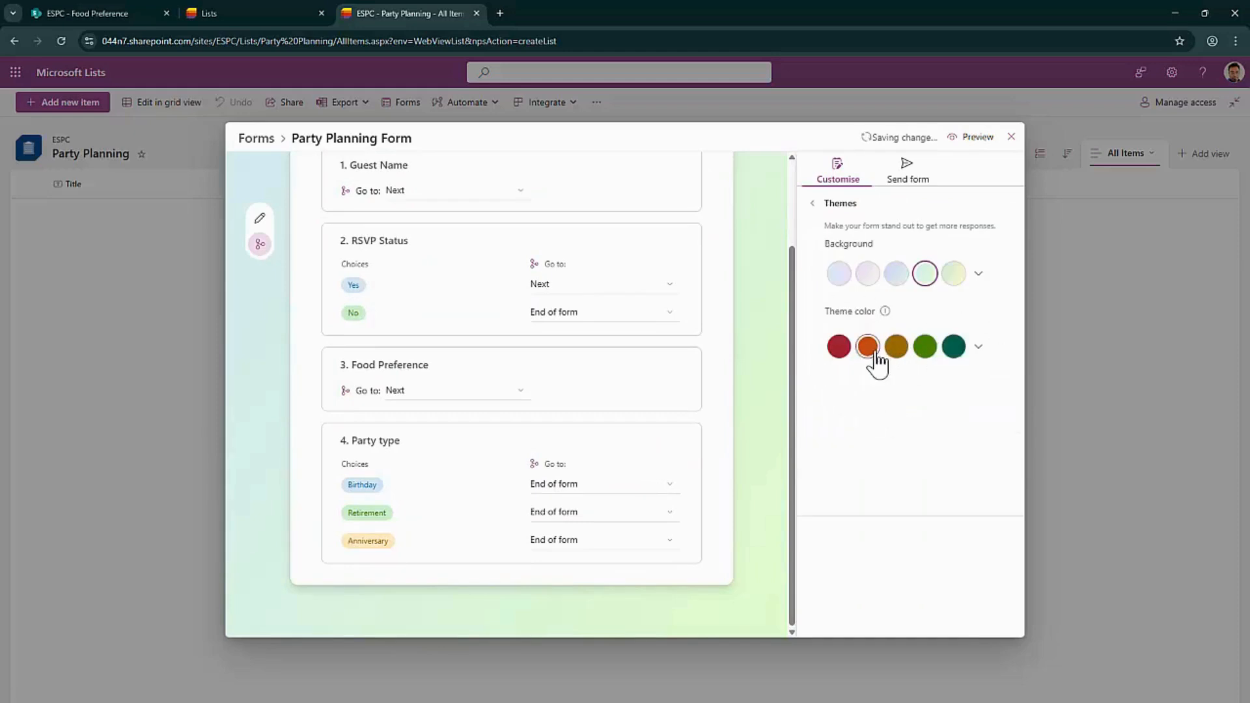
left_click(839, 276)
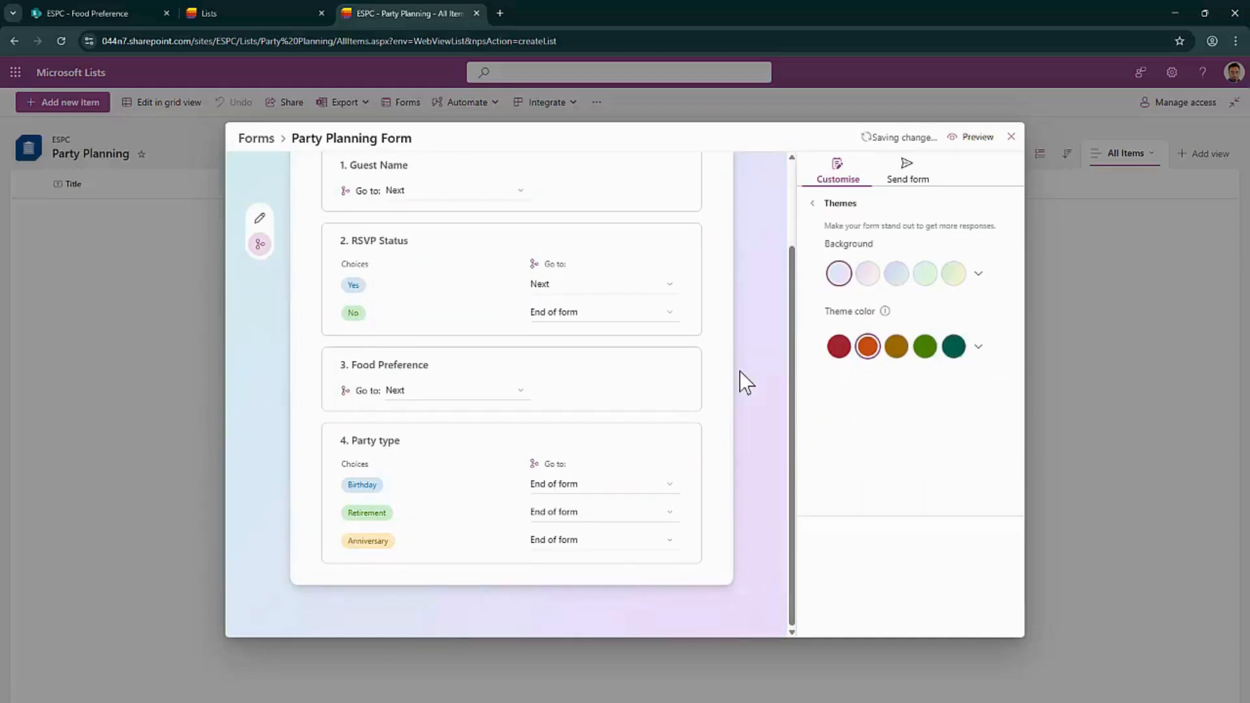
scroll(744, 368, "up", 3)
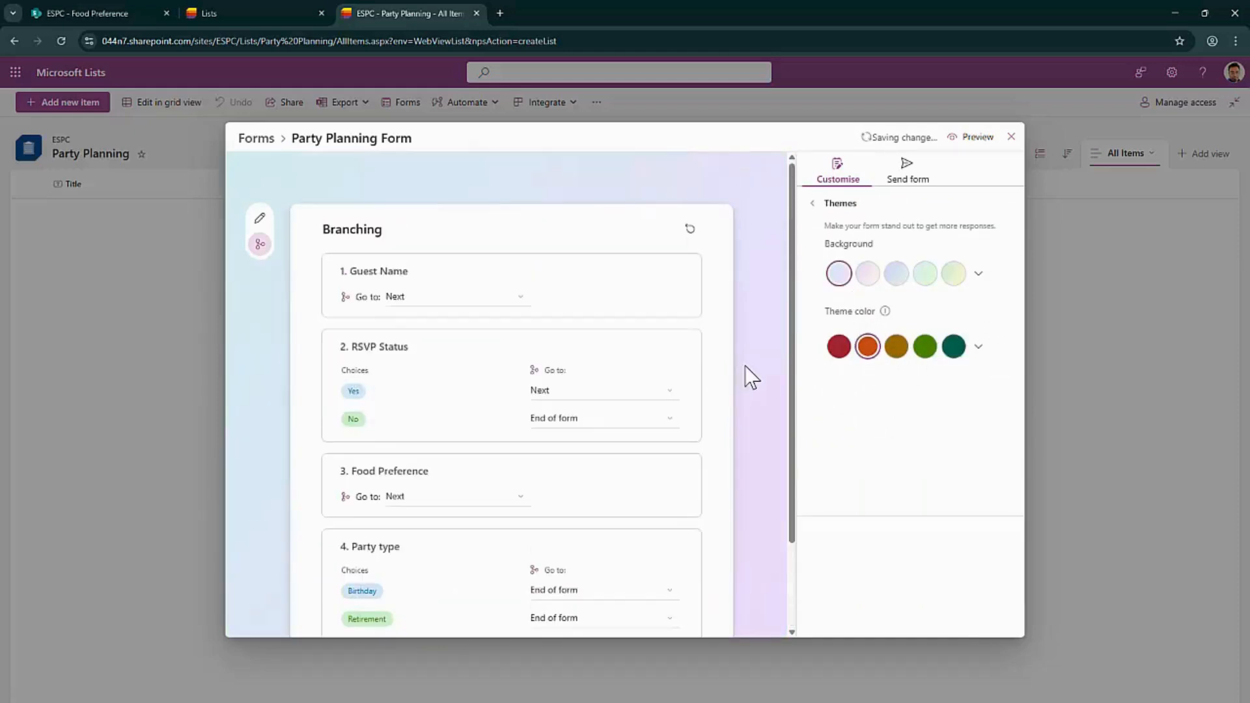
left_click(838, 204)
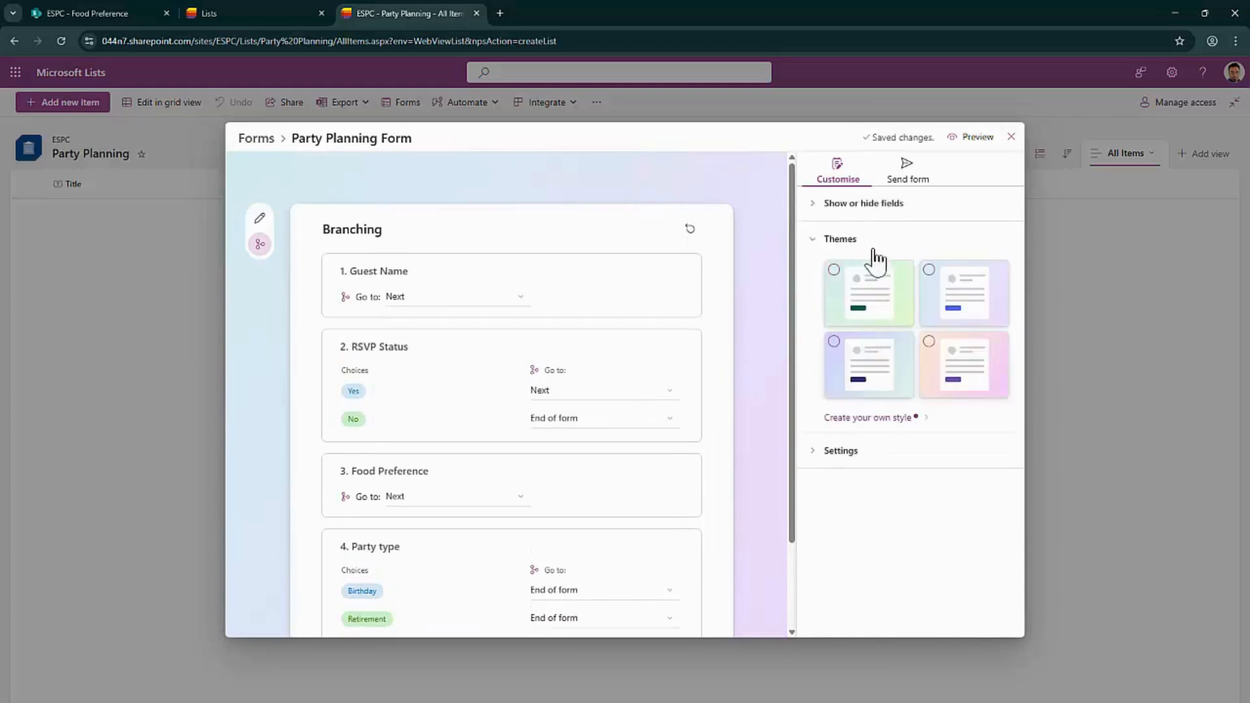
left_click(872, 381)
left_click(871, 456)
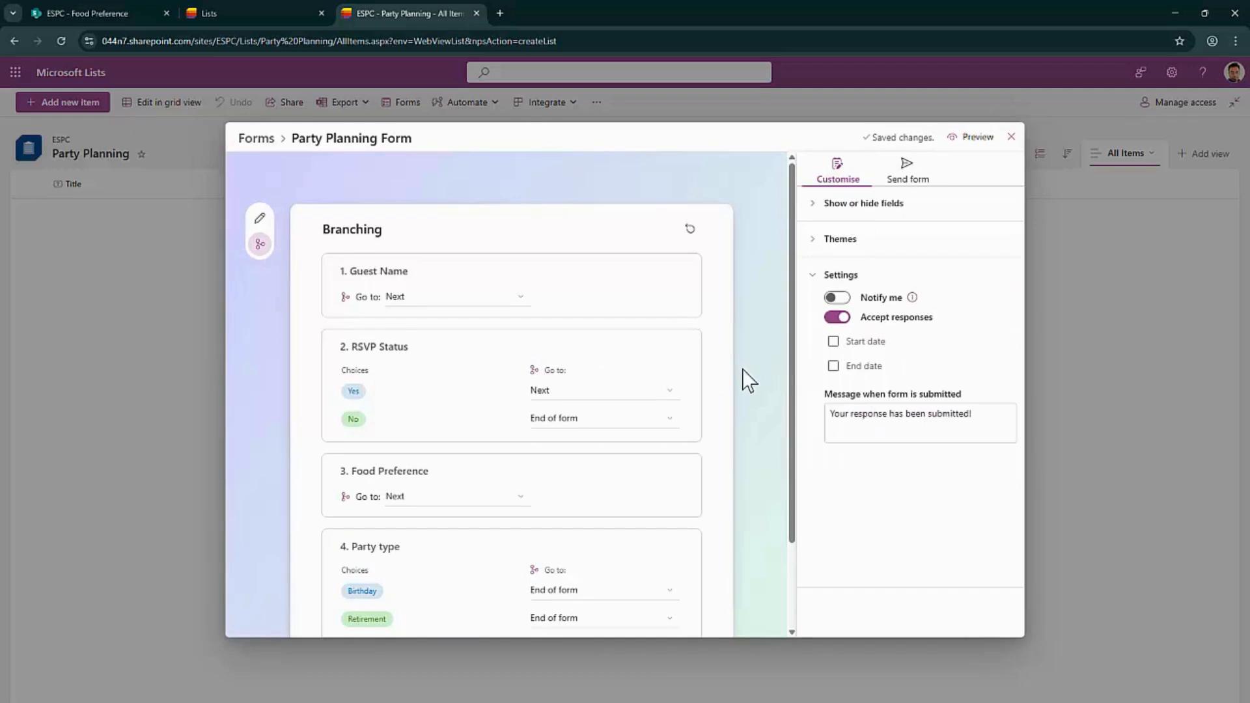
Prefix the submission message with 'Thank you!!! ' and switch on Notify me for new responses
scroll(742, 373, "down", 2)
triple_click(846, 414)
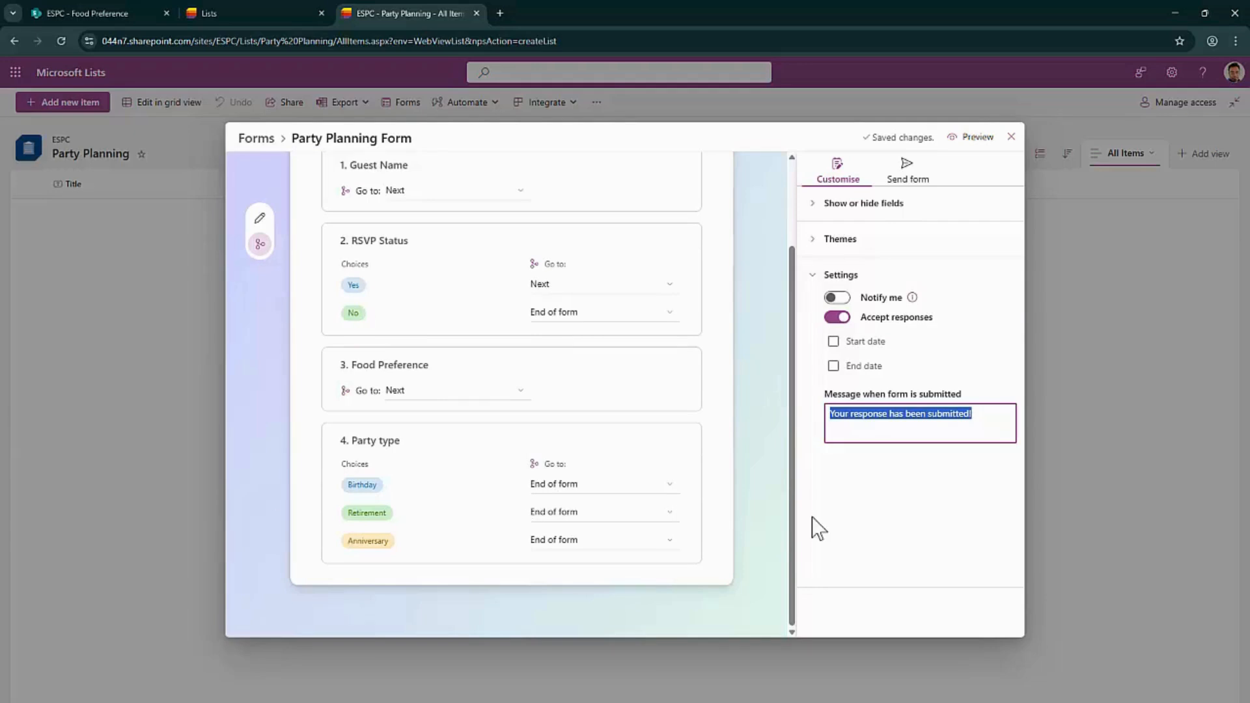
left_click(1004, 423)
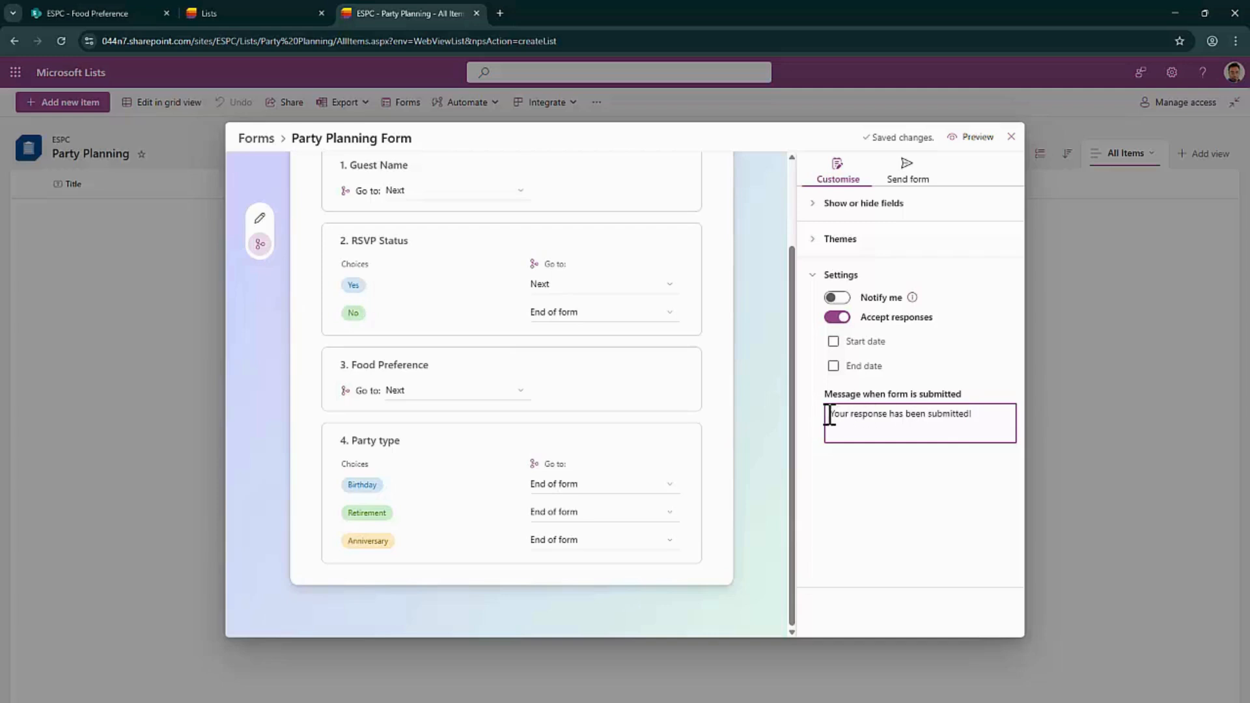
left_click(830, 414)
type("Thank you!!!")
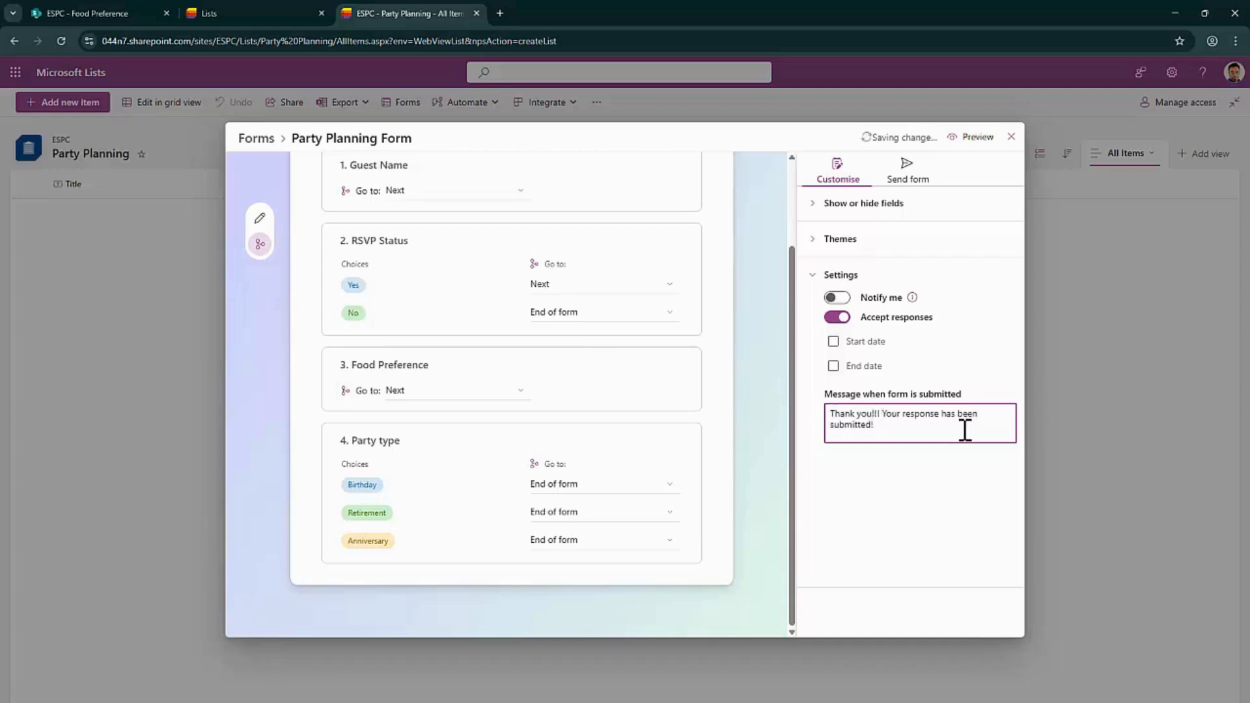
left_click(923, 482)
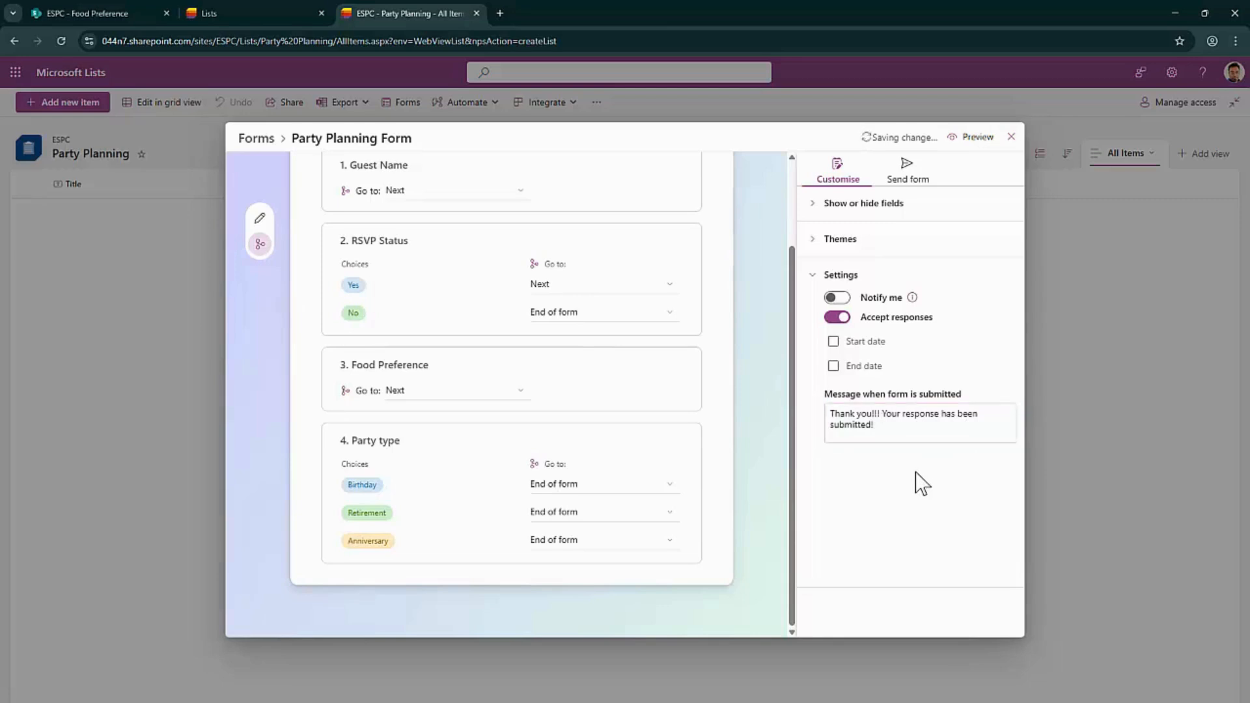
left_click(837, 299)
Turn on the Start date and End date limits and select the closed-form message text
mouse_move(912, 298)
left_click(834, 342)
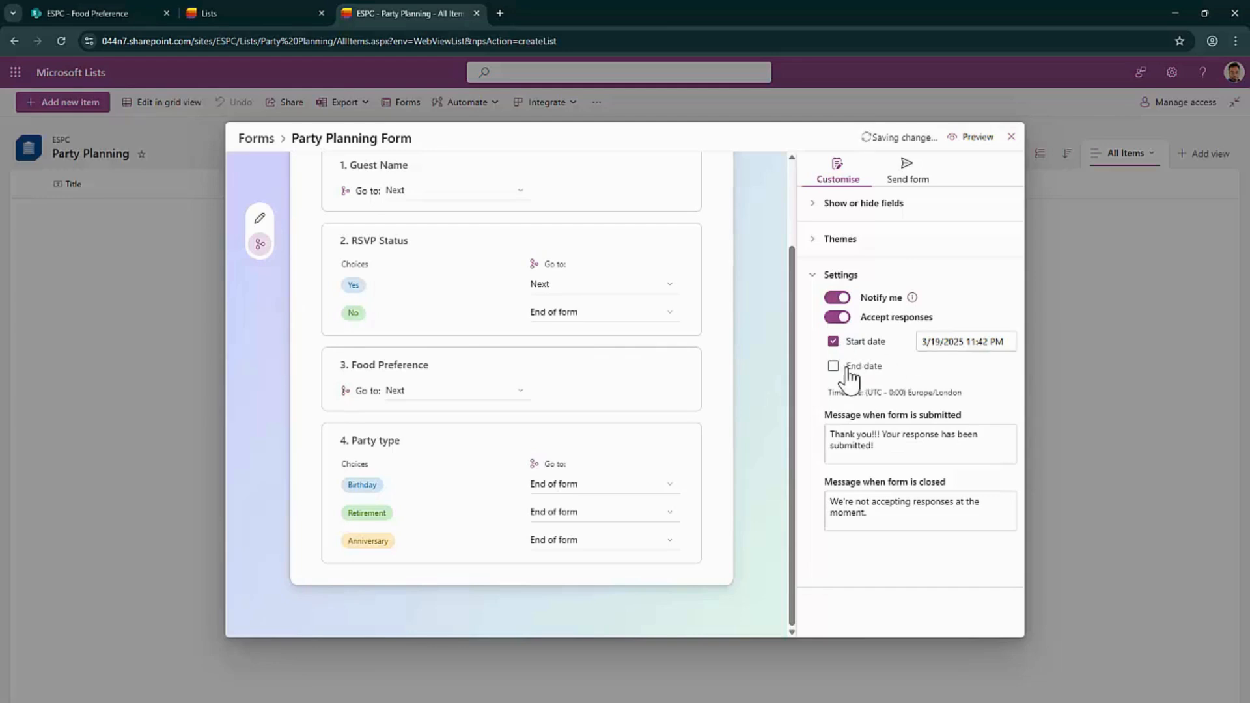
left_click(850, 370)
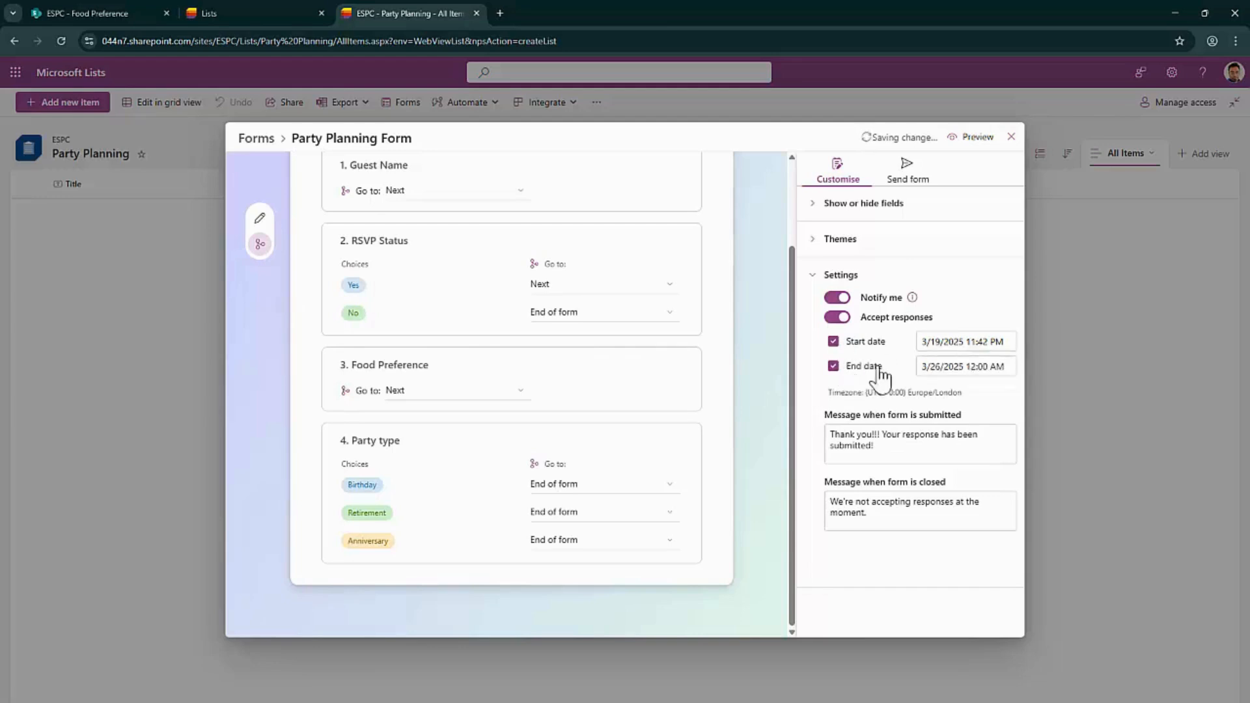
left_click(884, 515)
left_click_drag(885, 514, 828, 501)
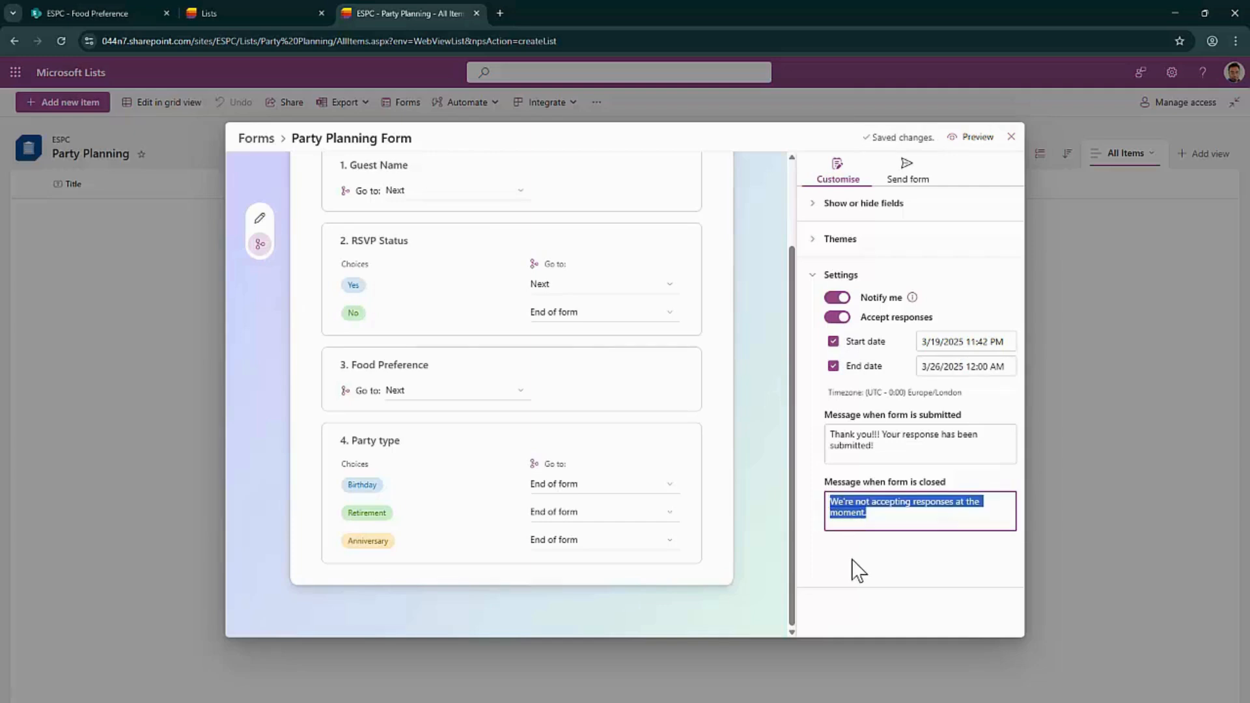
Set the start to 3/18/2025 11:42 PM and the end to 3/19/2025 4:00 PM
left_click(995, 365)
left_click(941, 488)
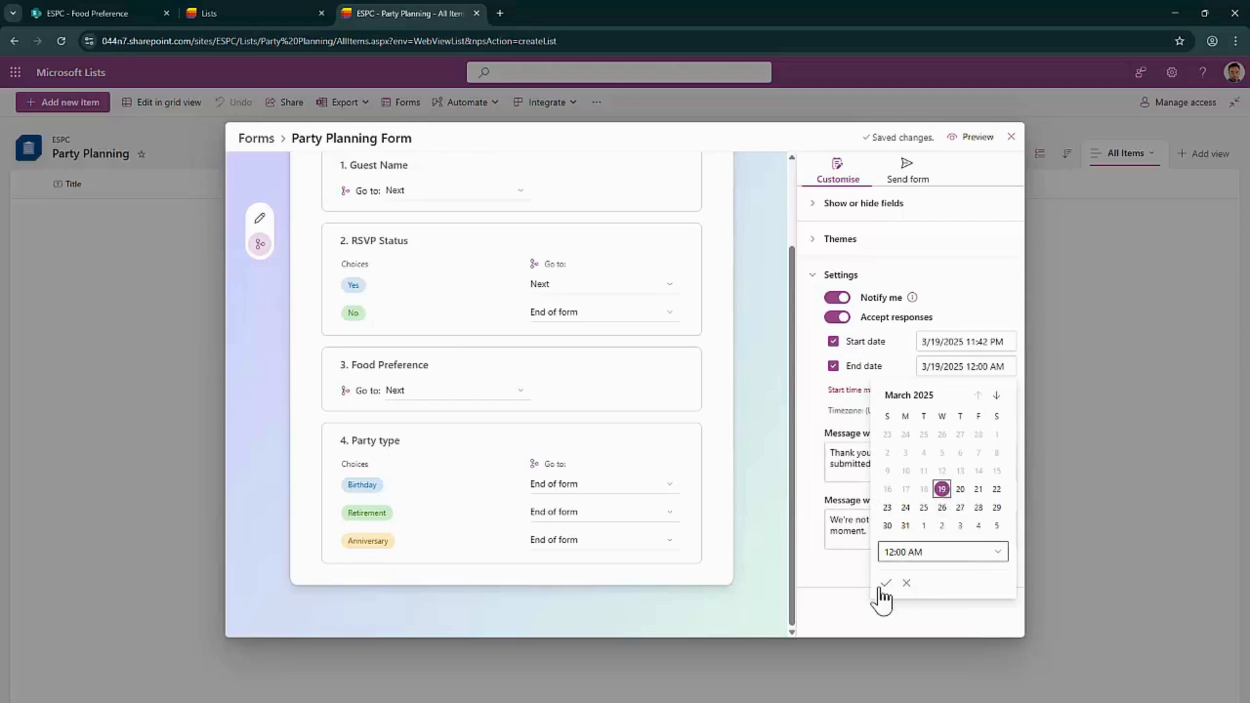
left_click(848, 586)
left_click(963, 341)
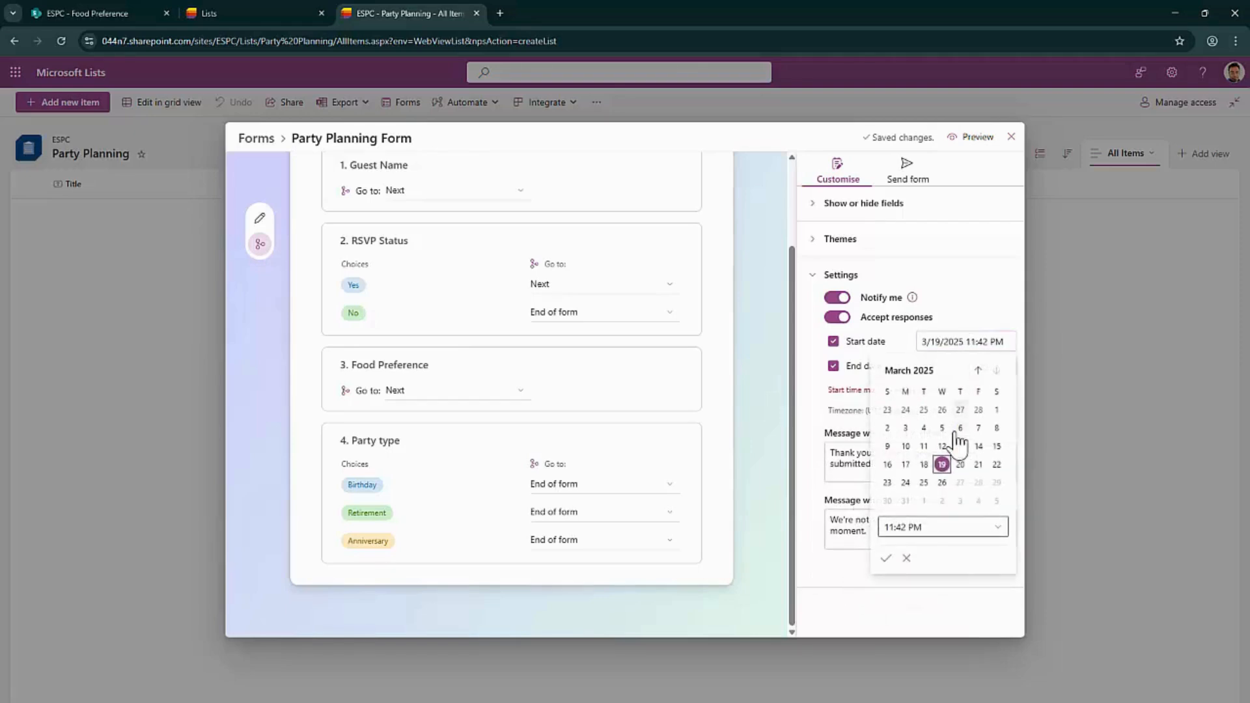
left_click(921, 465)
left_click(846, 562)
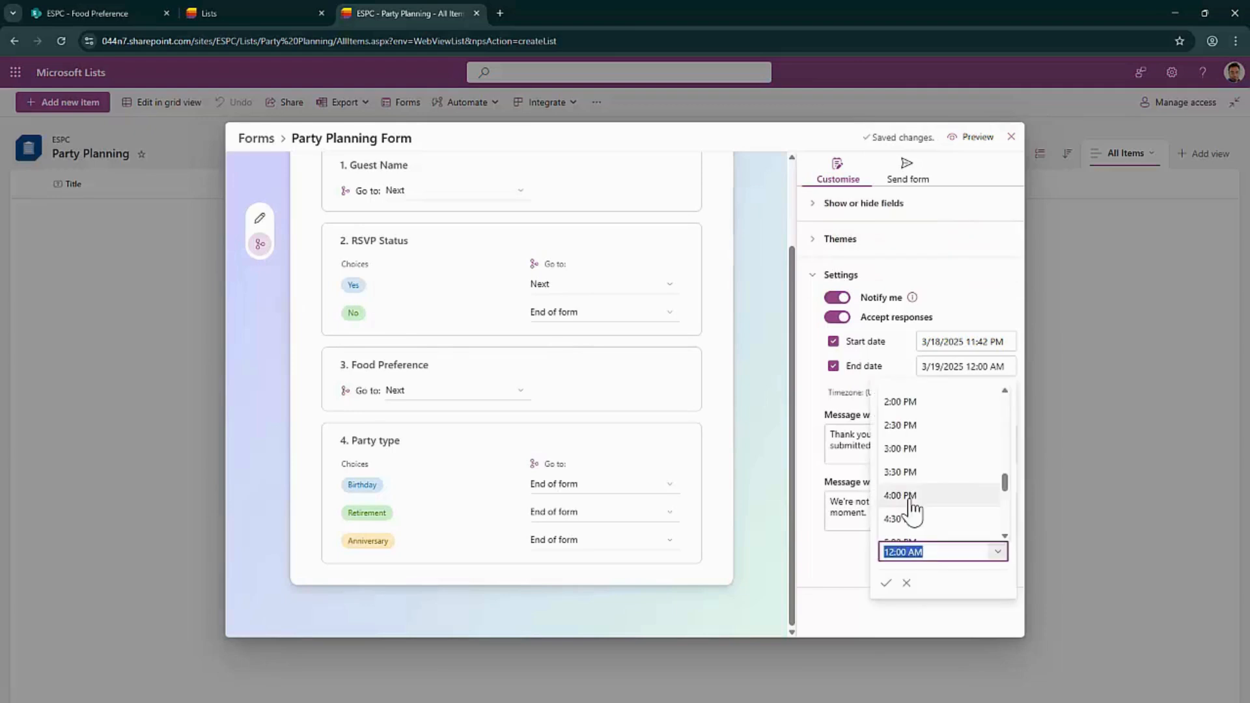
left_click(909, 501)
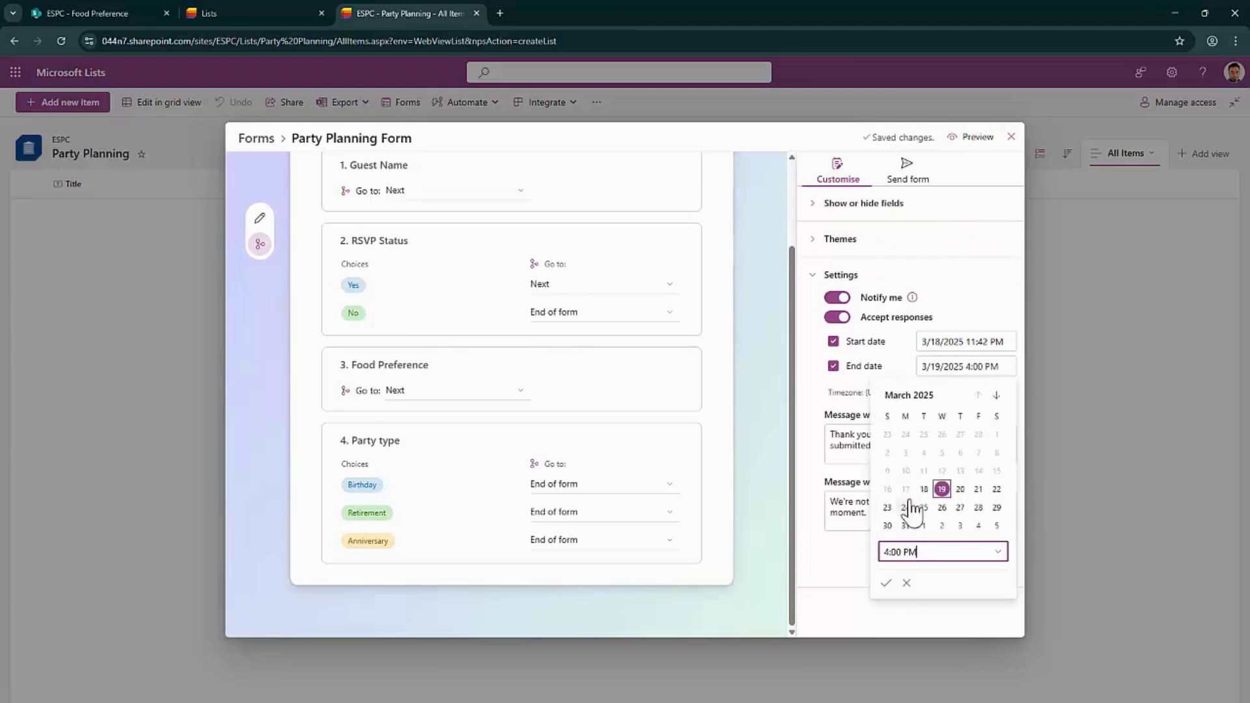
left_click(886, 583)
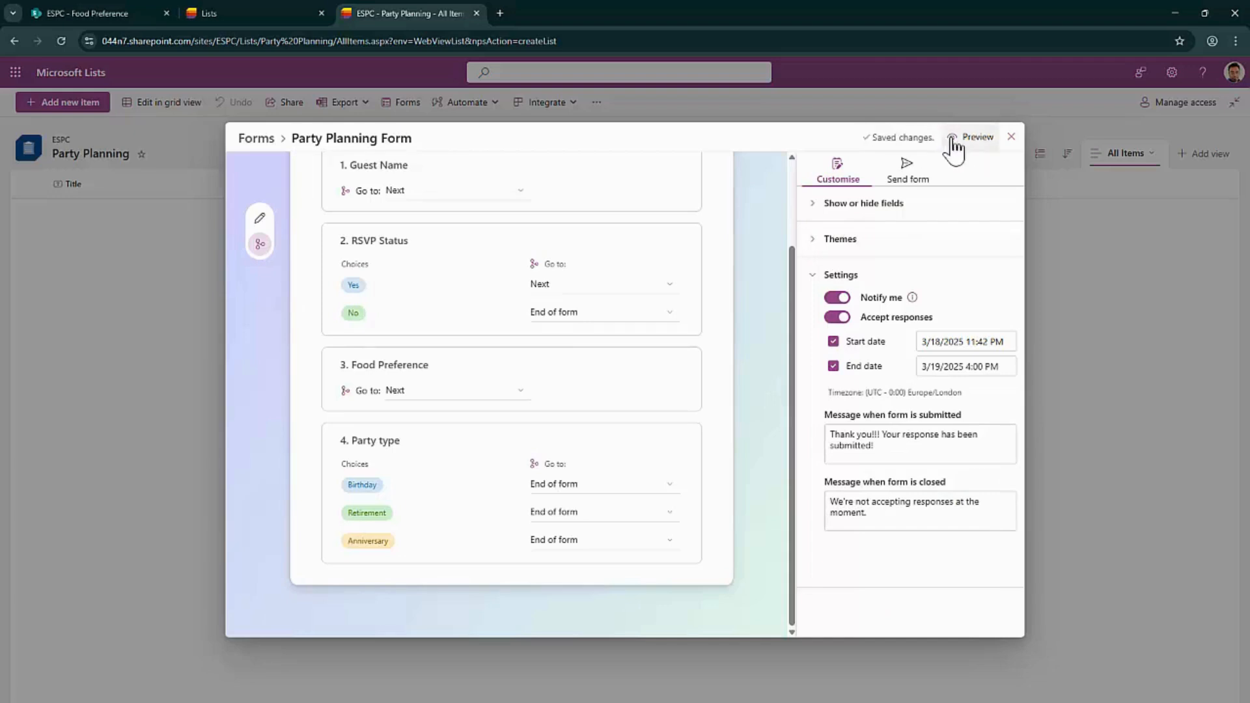
left_click(968, 139)
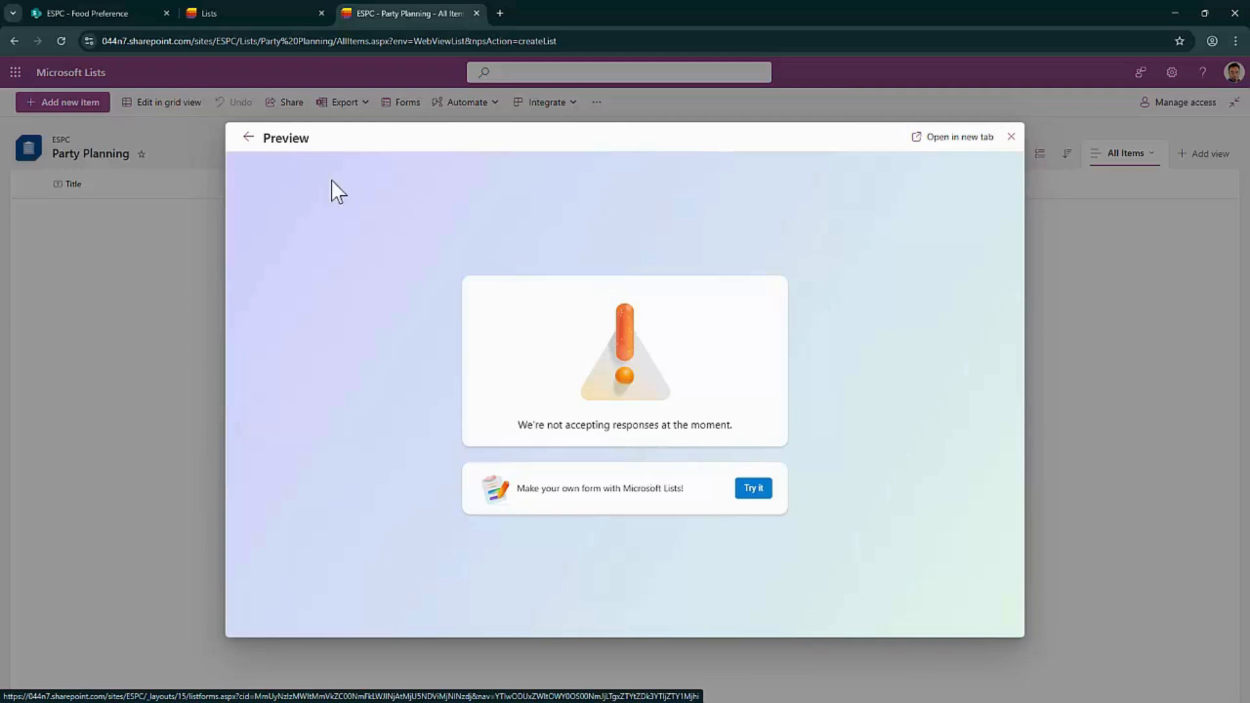
left_click(247, 137)
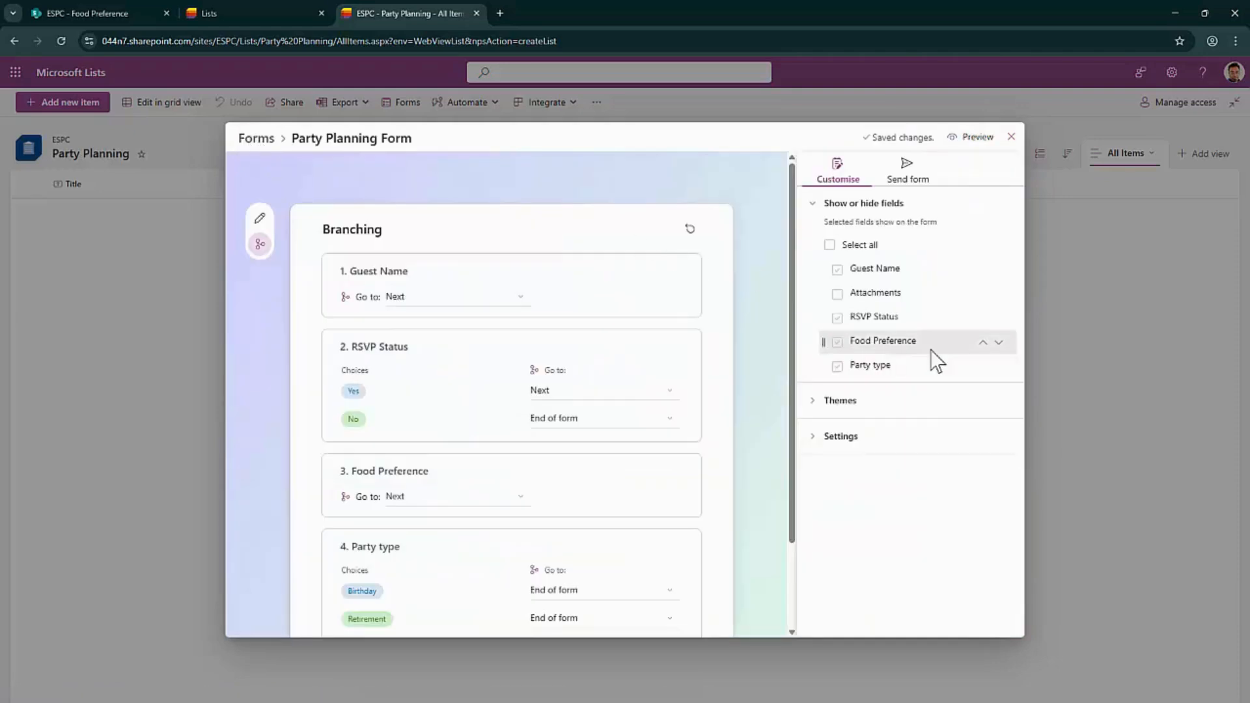
Turn off Accept responses for the Party Planning Form and copy its link from Send form
left_click(820, 439)
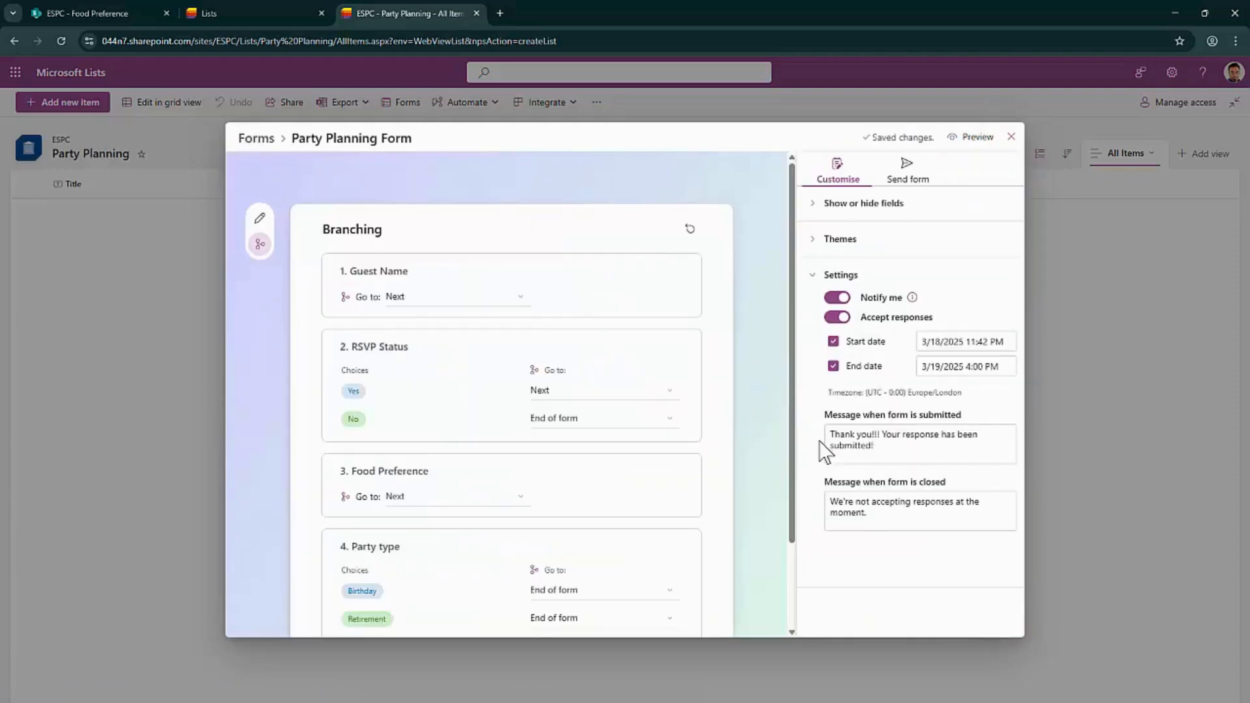
left_click(837, 317)
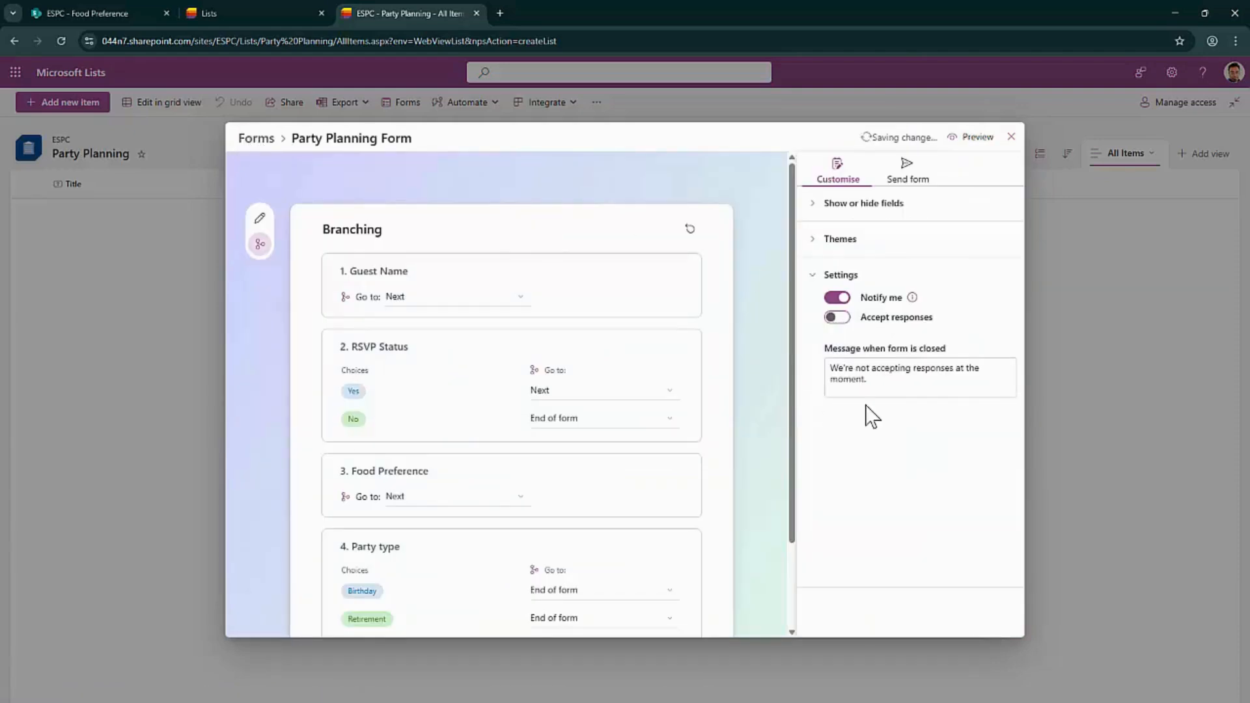
left_click(910, 182)
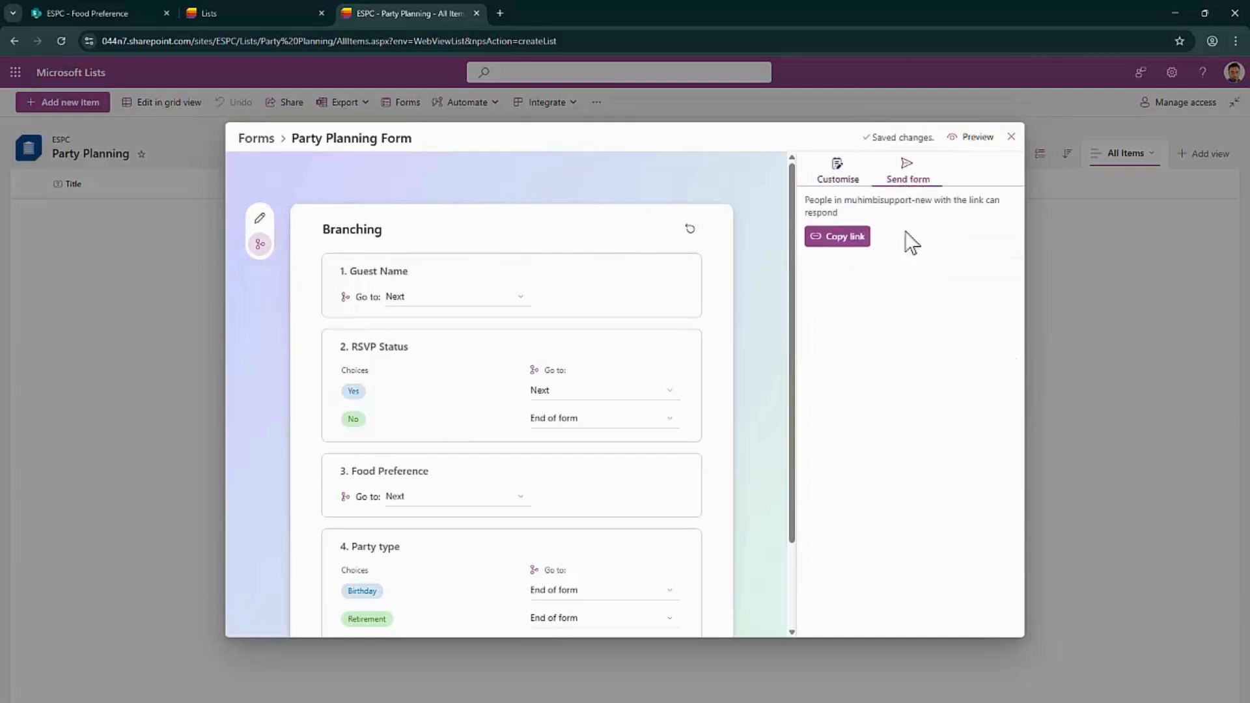
left_click(831, 242)
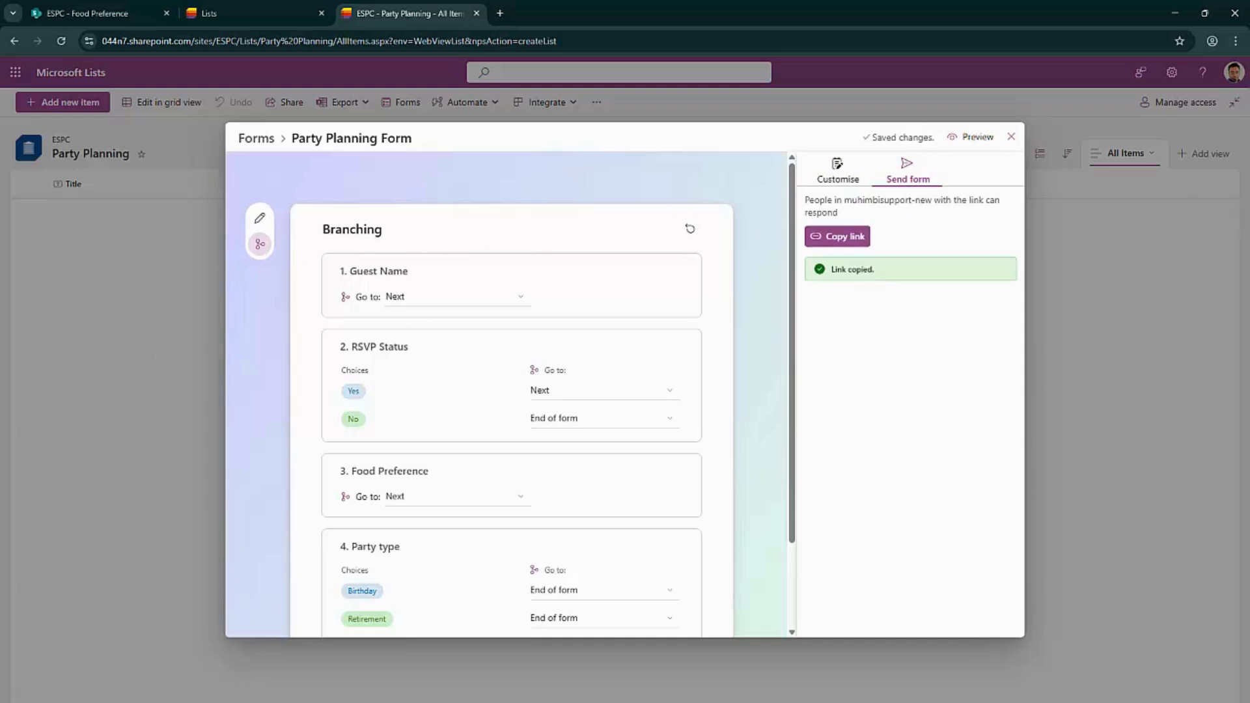
Load the copied link in a private tab to confirm it's closed, then return to Customise
key("alt+Tab")
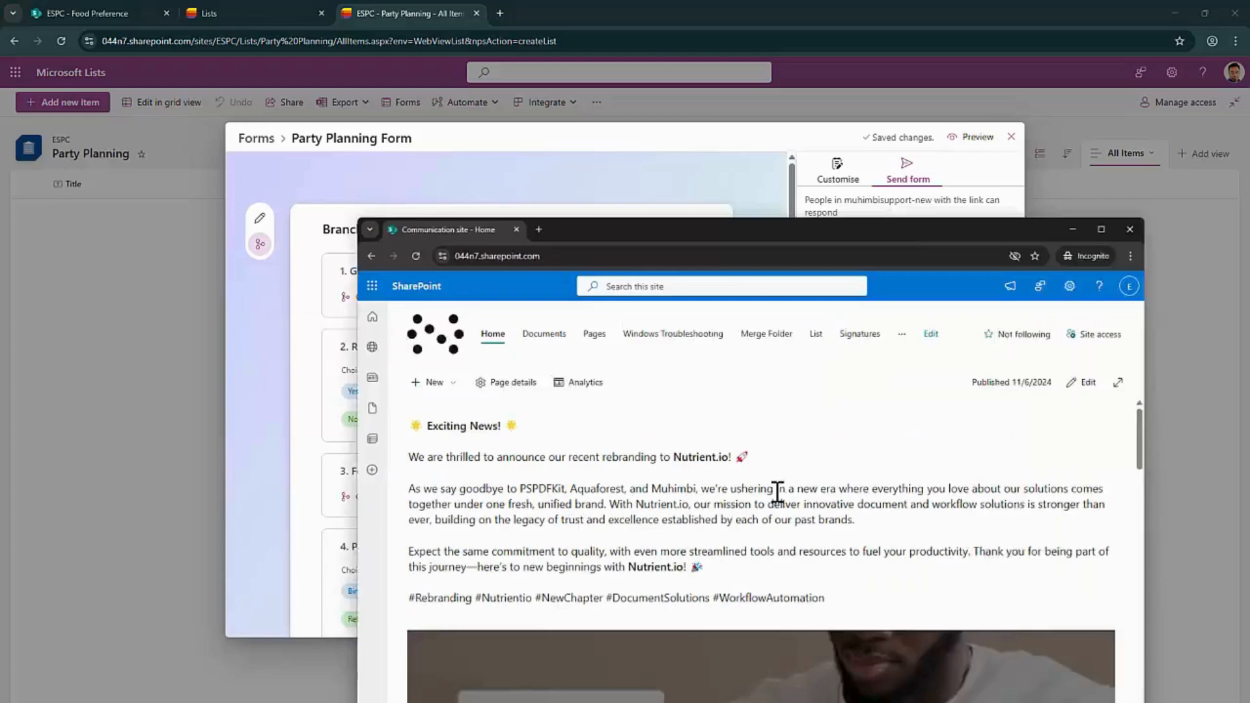
left_click(618, 168)
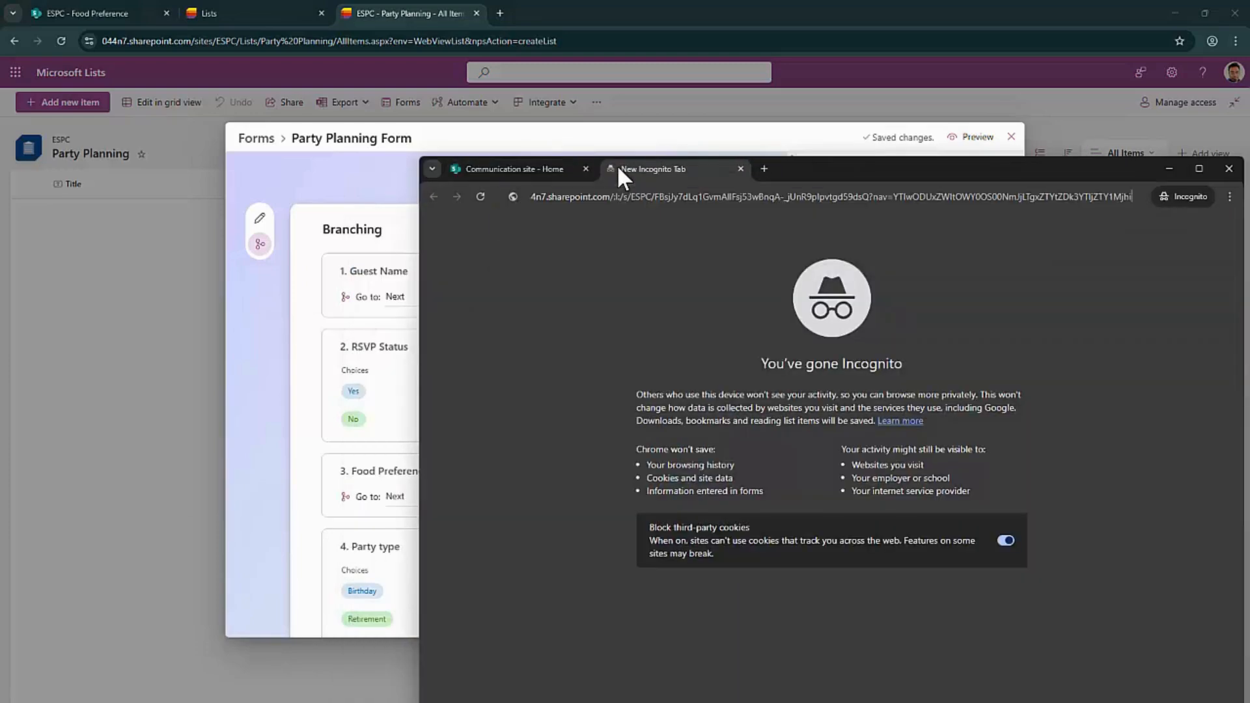
key("Return")
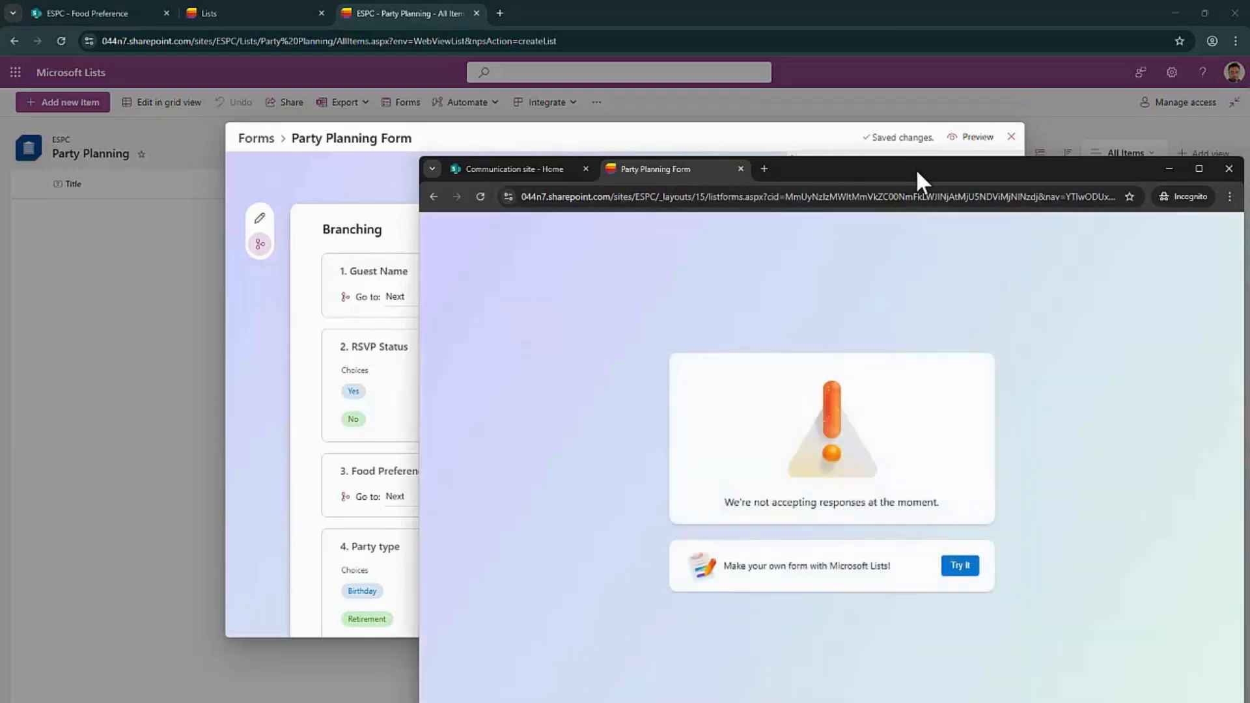
left_click(336, 187)
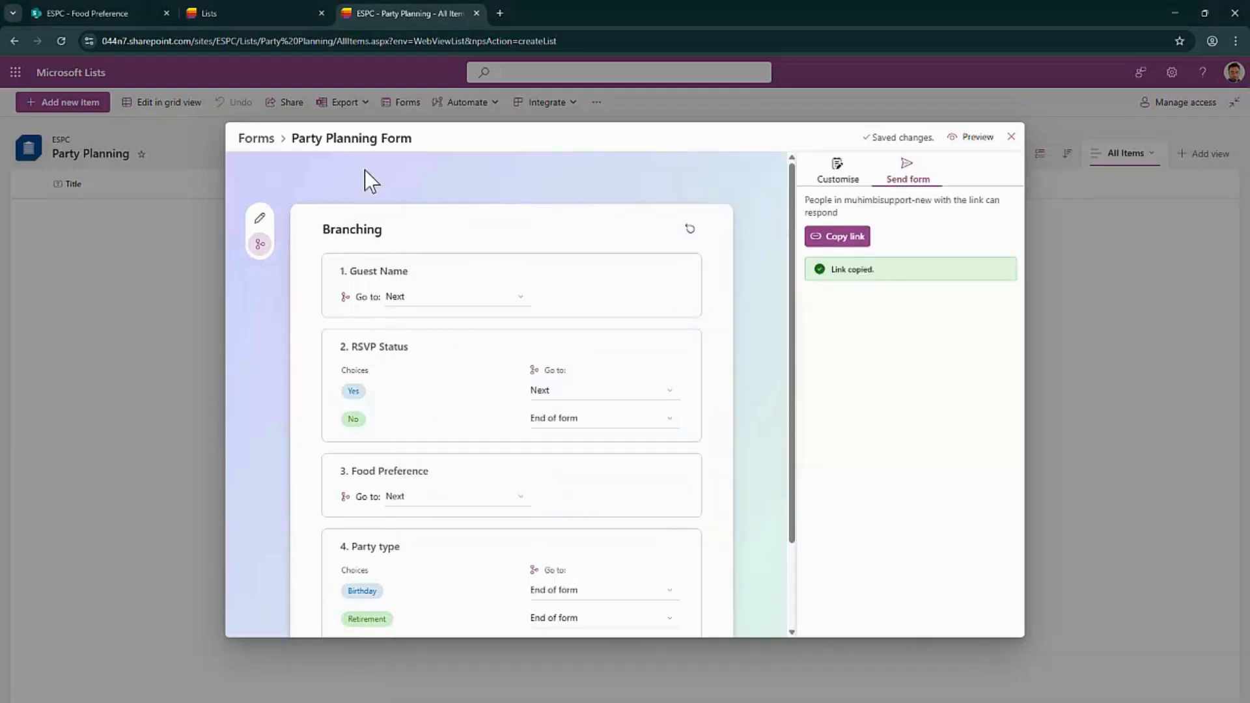
left_click(838, 175)
Switch Accept responses back on and reload the form in the private window
left_click(812, 437)
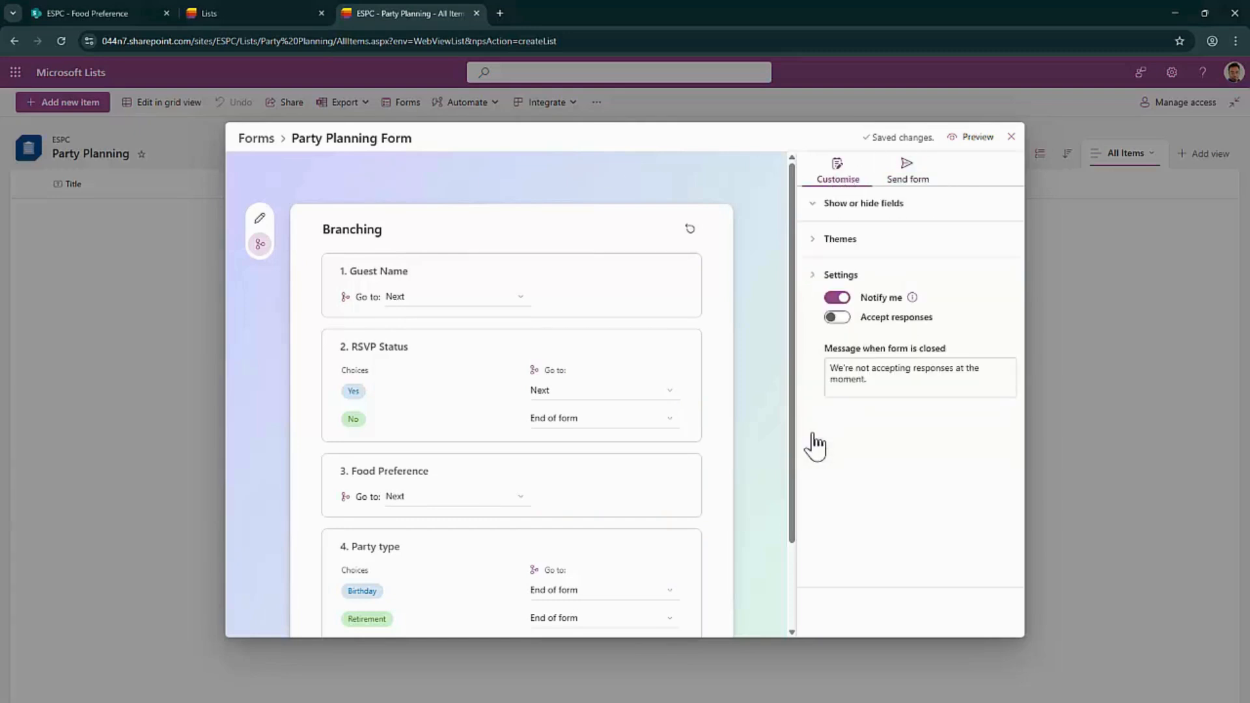
left_click(838, 317)
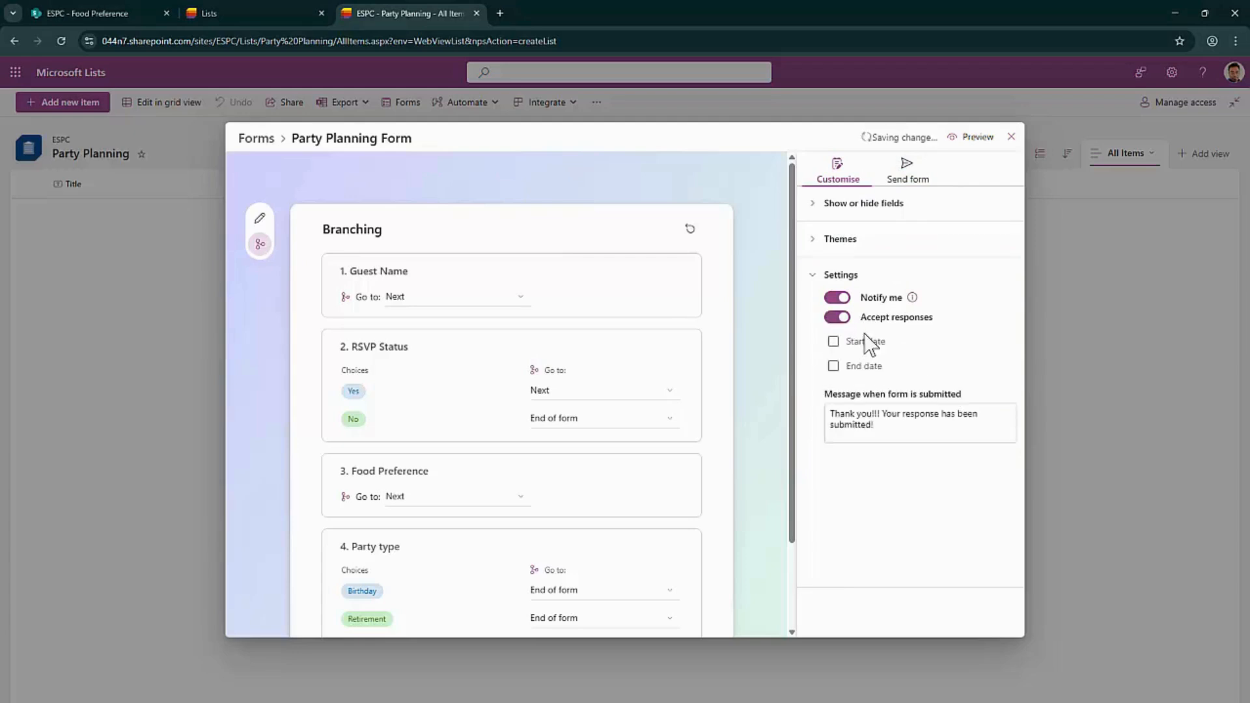
key("alt+Tab")
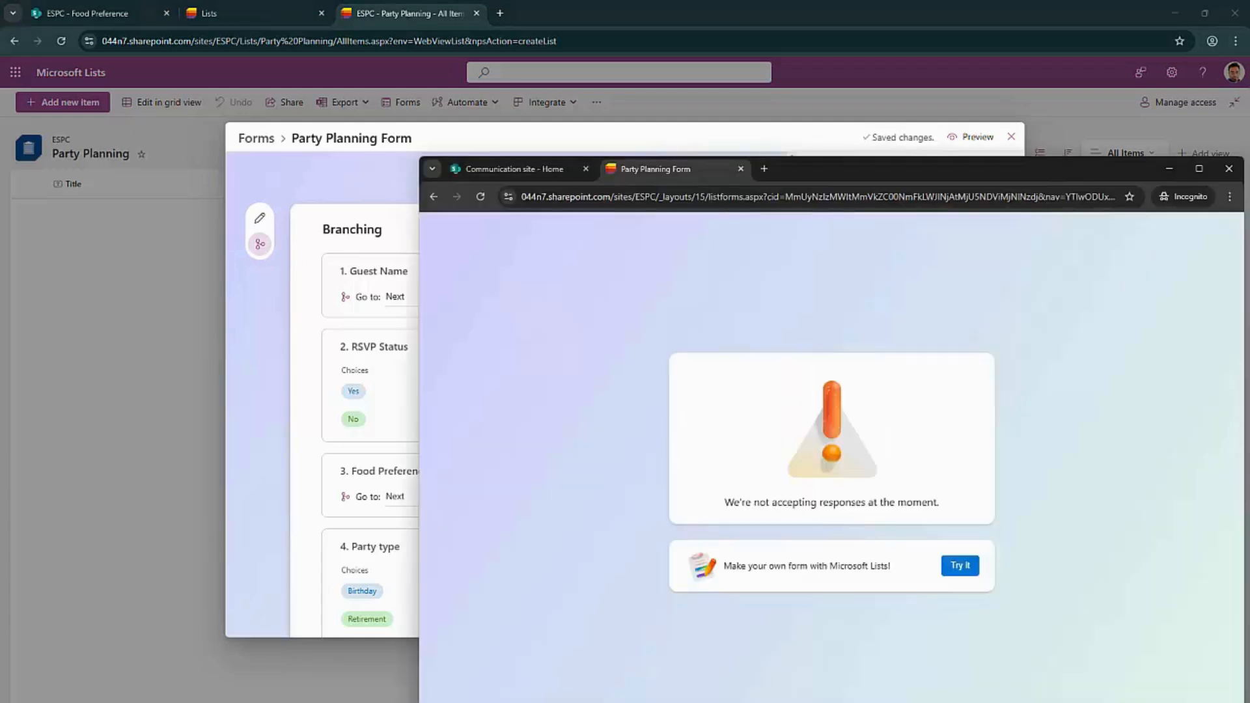
left_click(480, 197)
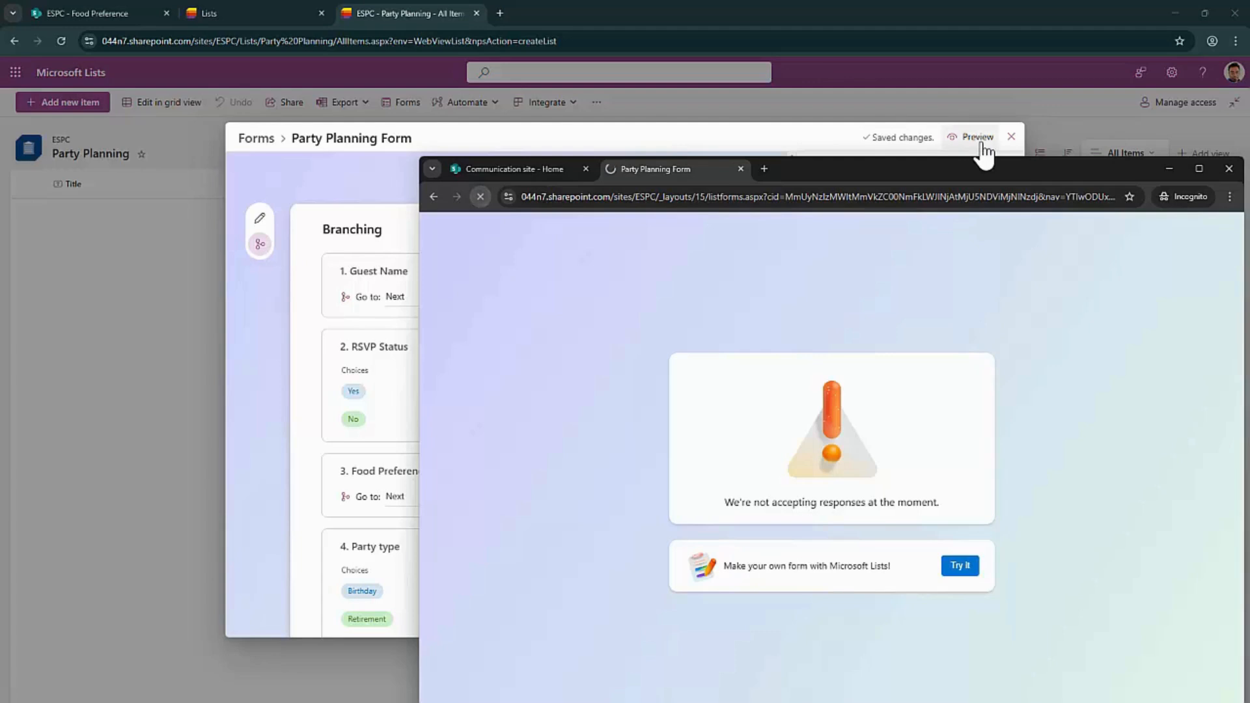
left_click_drag(963, 164, 813, 69)
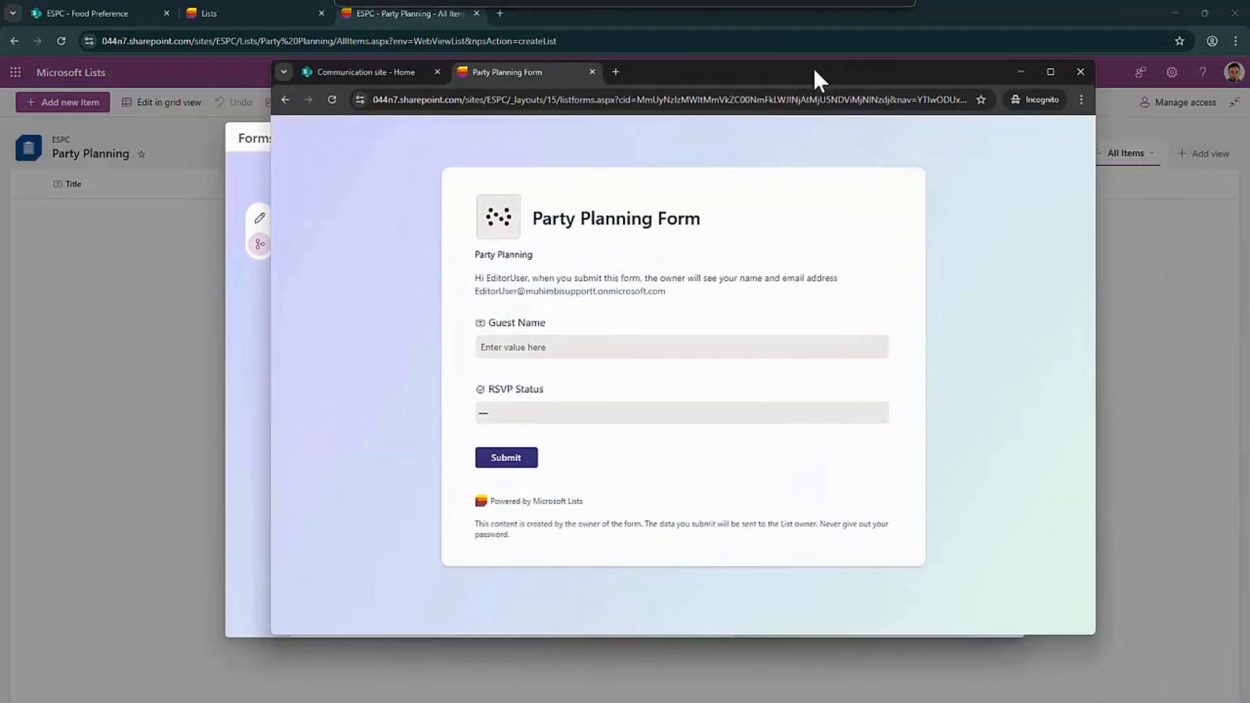
Submit the form with a guest name, RSVP Yes, Non-Veg food and Birthday party type
left_click(618, 348)
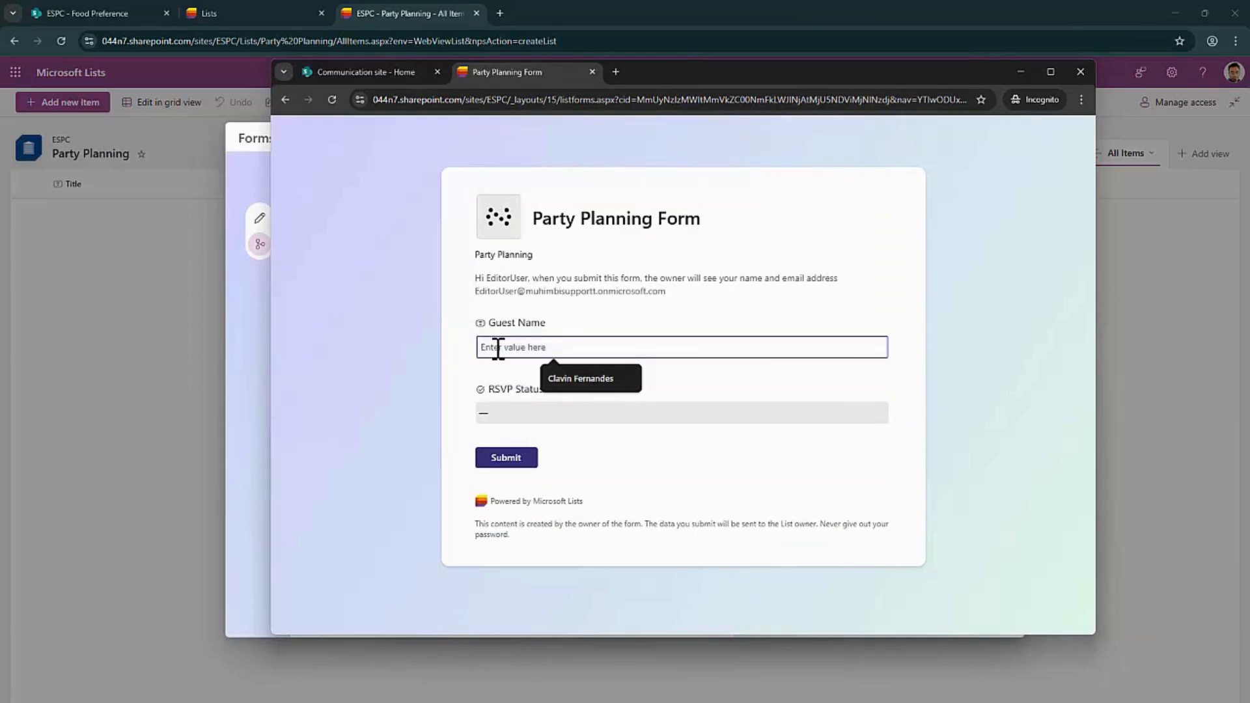
type("Editor User")
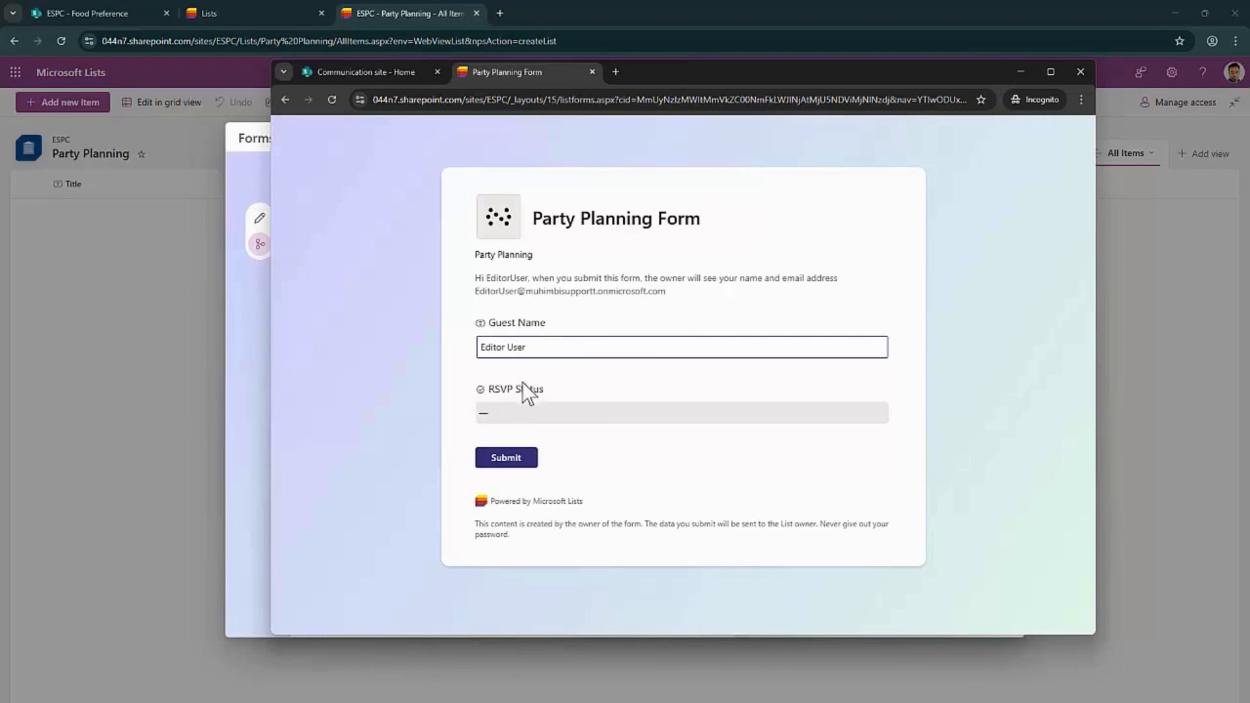
left_click(521, 413)
left_click(523, 452)
left_click(538, 479)
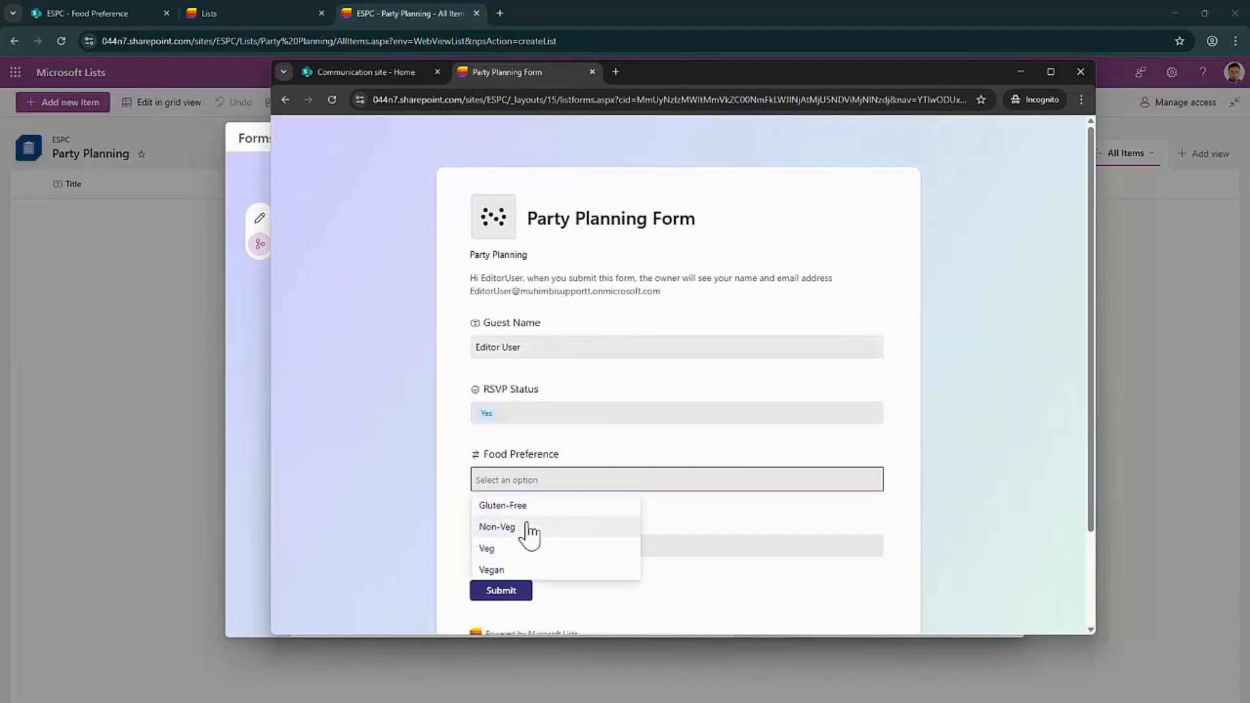
left_click(527, 526)
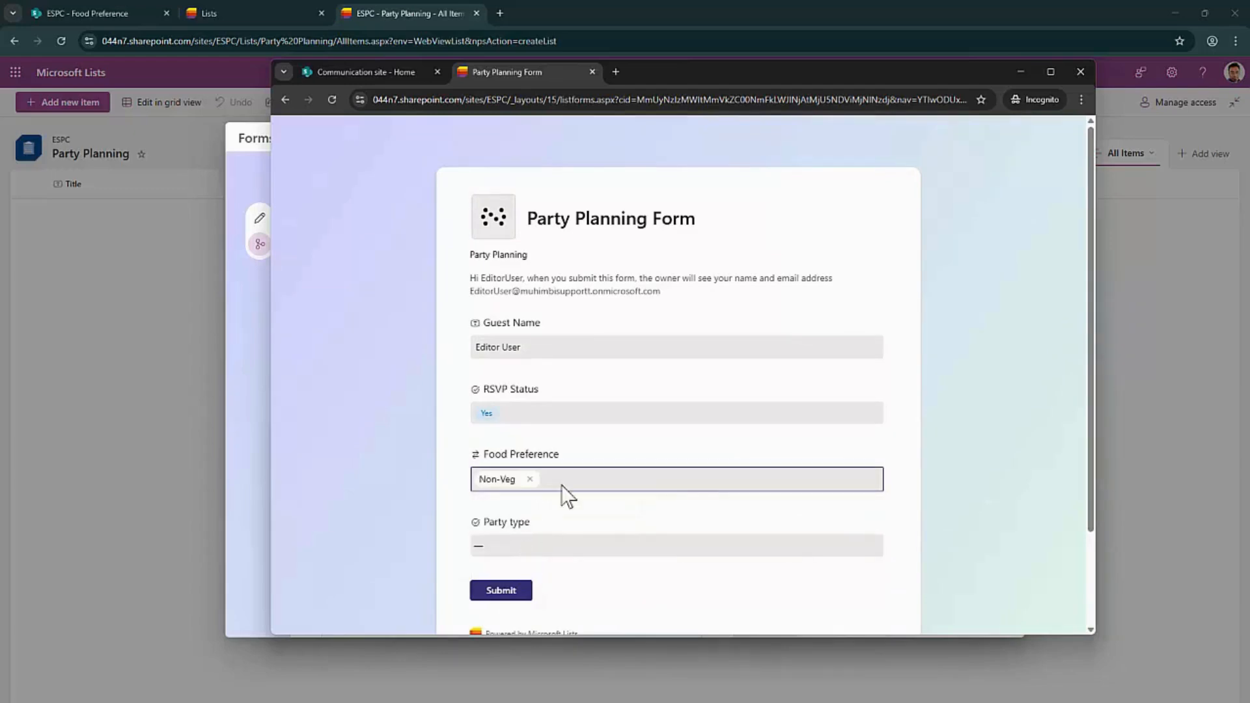
scroll(553, 469, "down", 2)
left_click(541, 432)
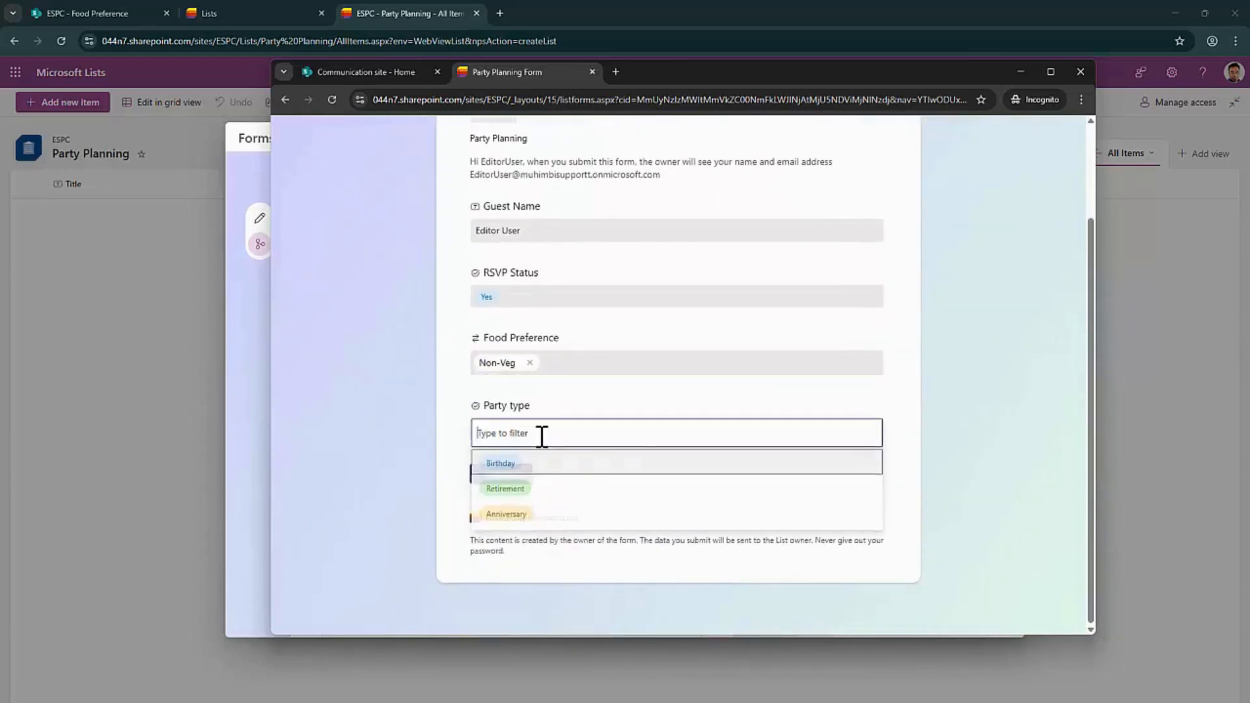
left_click(505, 467)
left_click(508, 478)
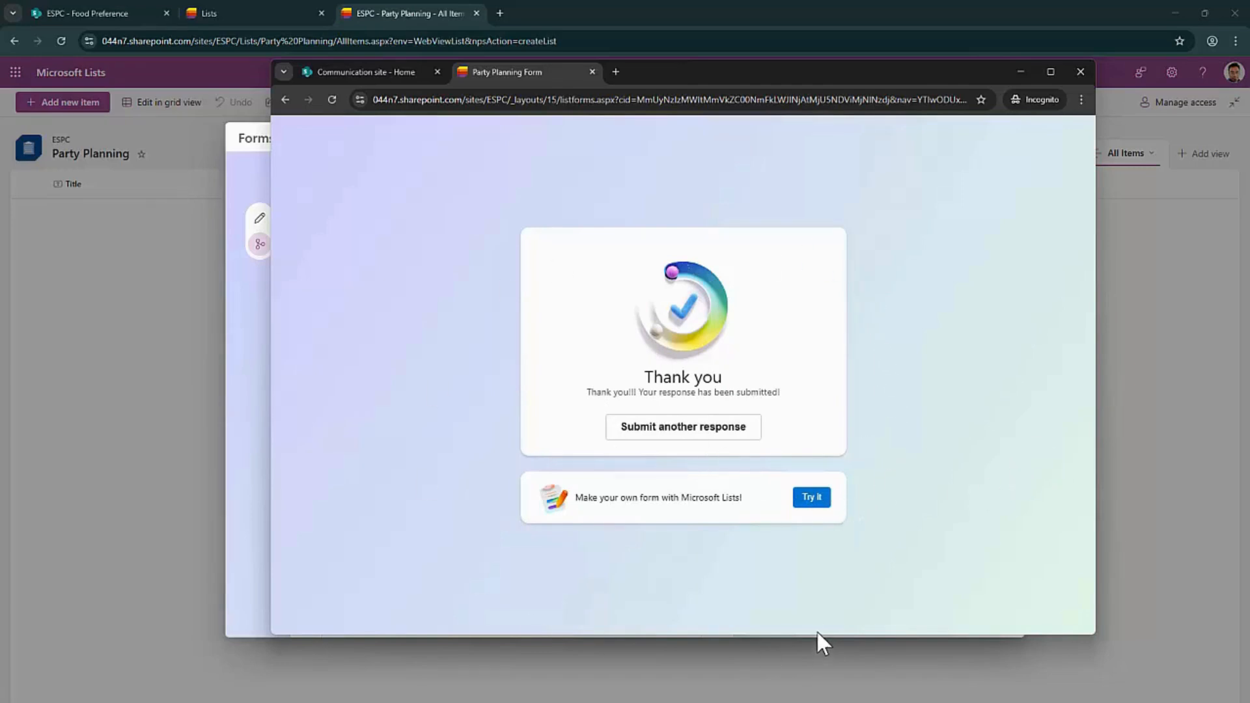
Close the form editor, reload the Party Planning list, and launch Outlook from the app launcher
left_click(164, 349)
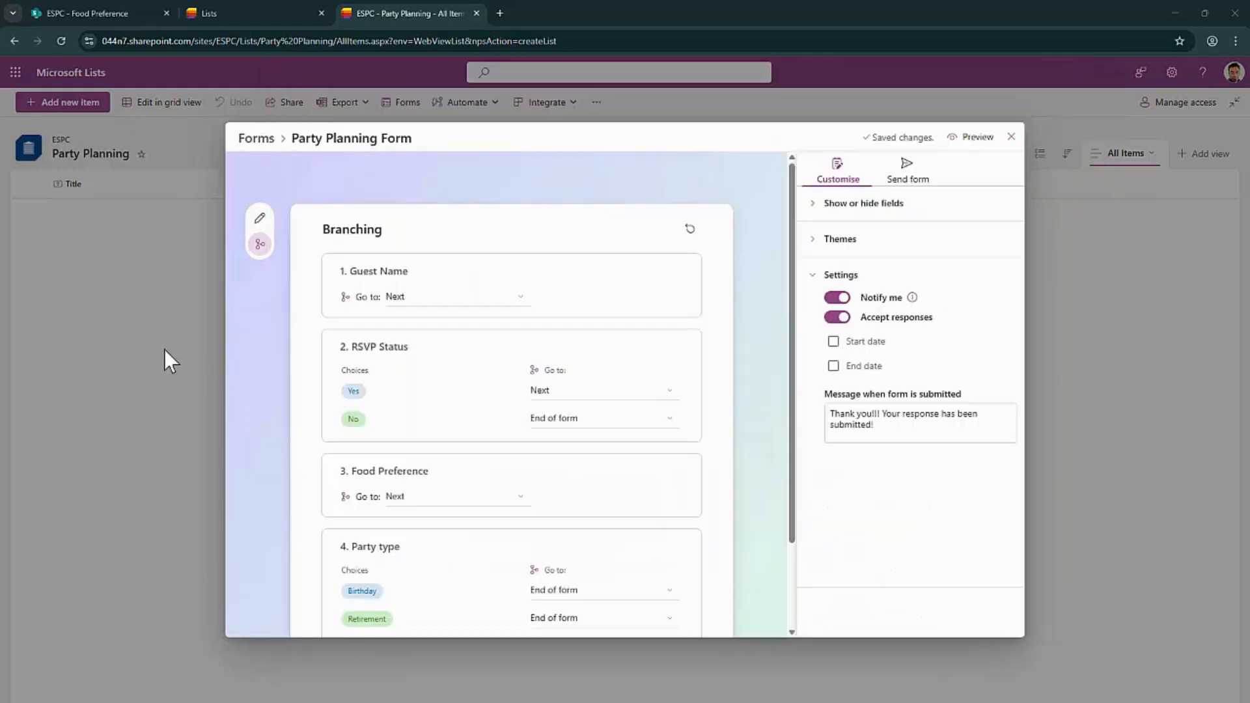
left_click(1011, 136)
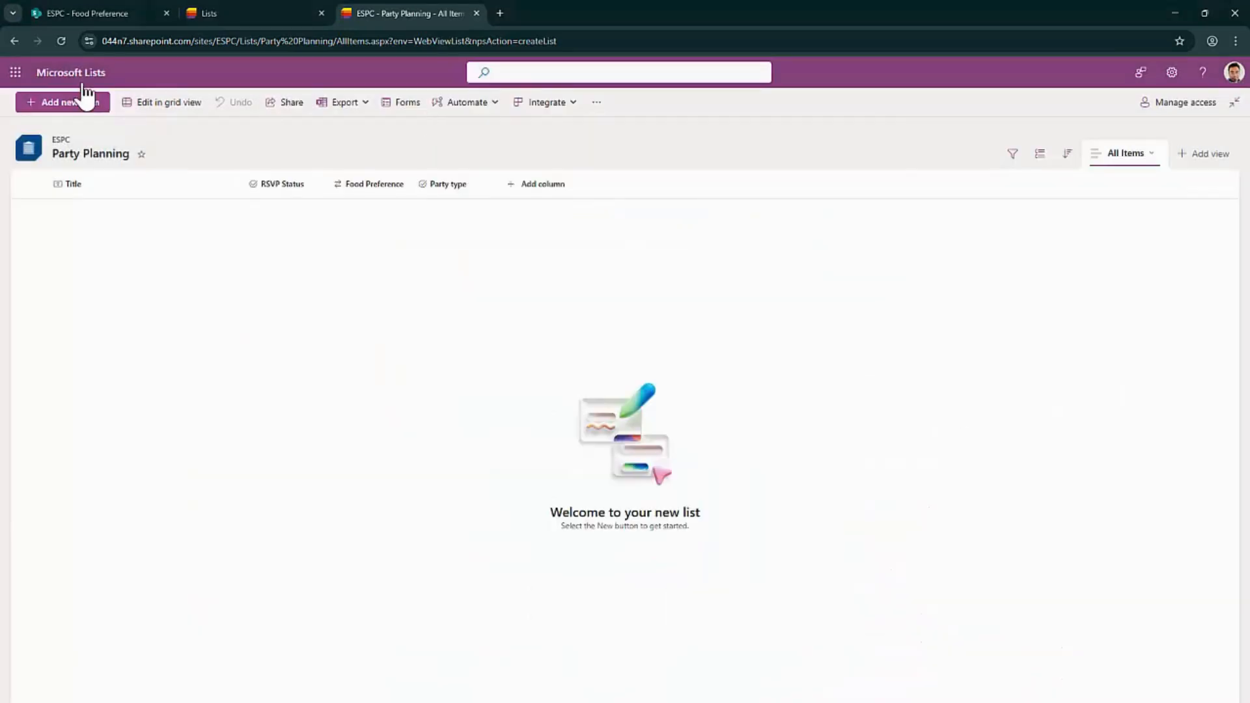
left_click(62, 41)
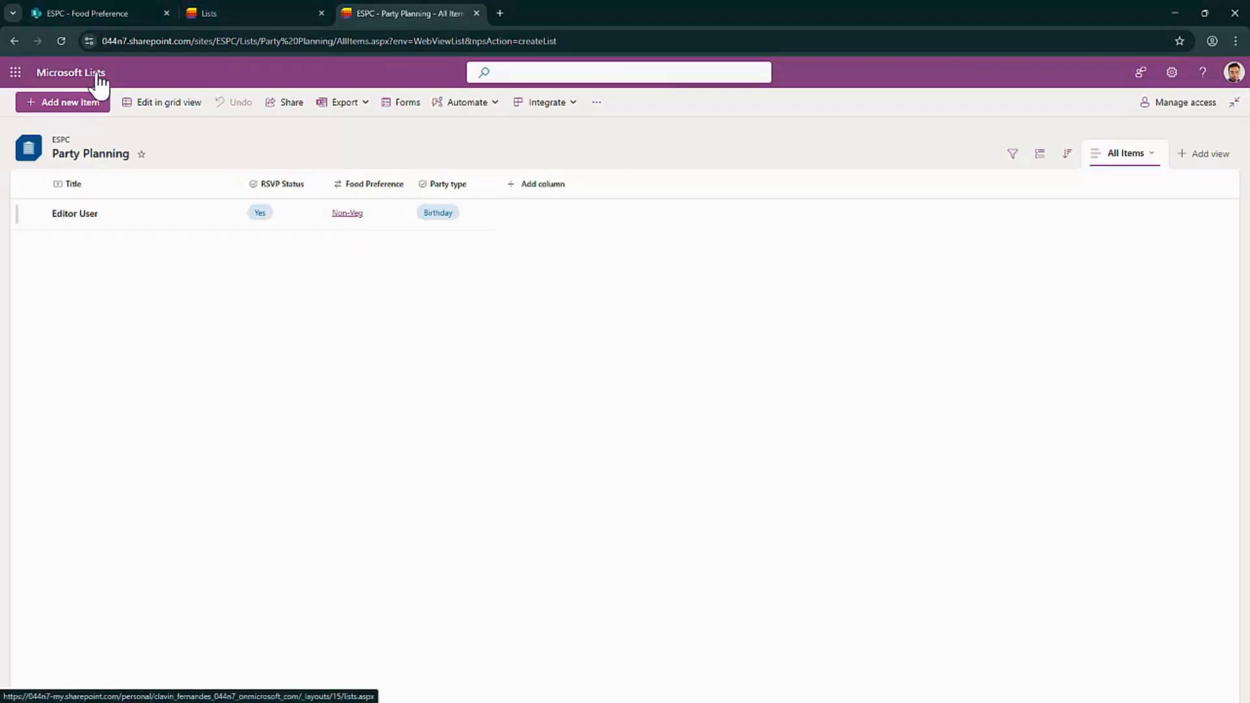
left_click(17, 74)
left_click(121, 165)
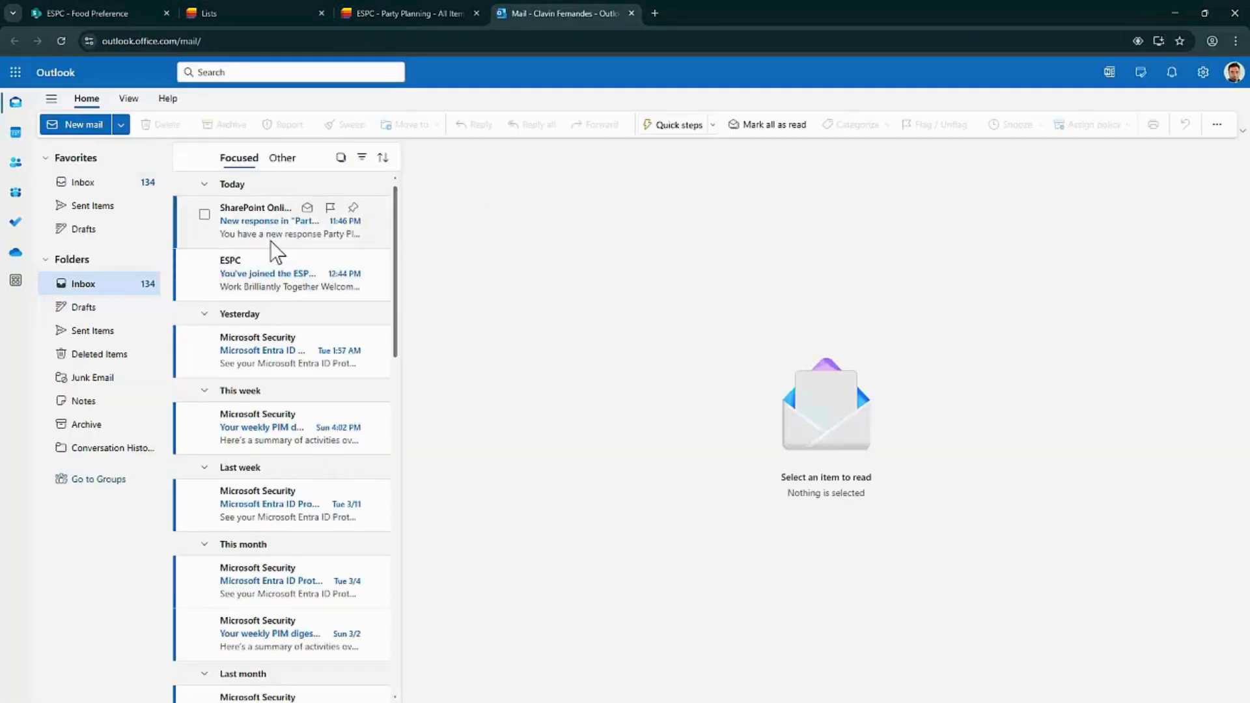
Open the 'New response in Party Planning' email, check the sender, dismiss the privacy notice, and go to the item
left_click(271, 243)
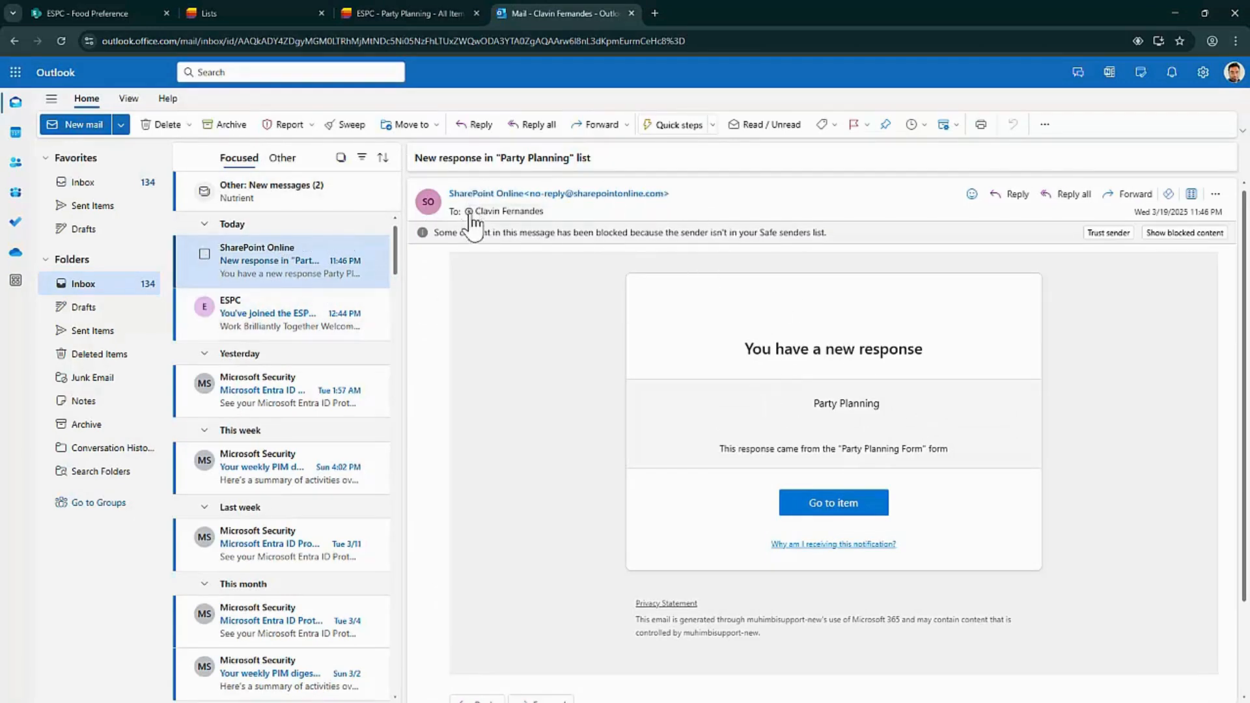
left_click_drag(706, 194, 451, 196)
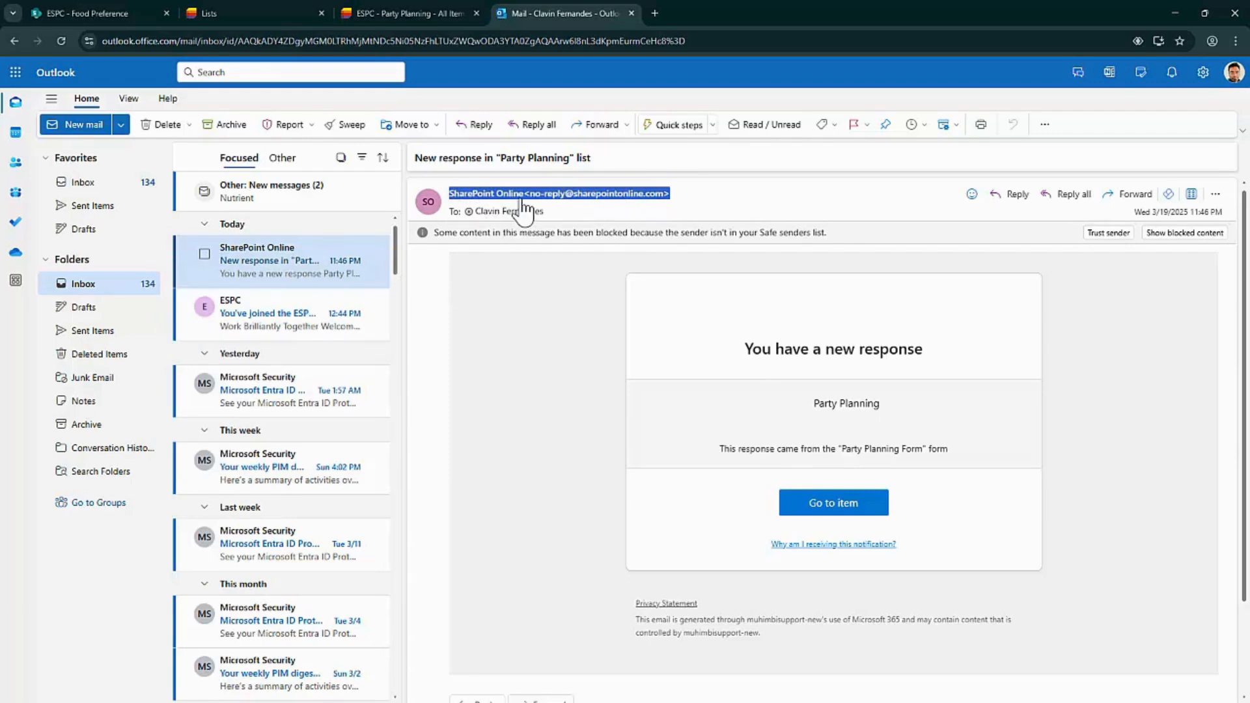
left_click(776, 214)
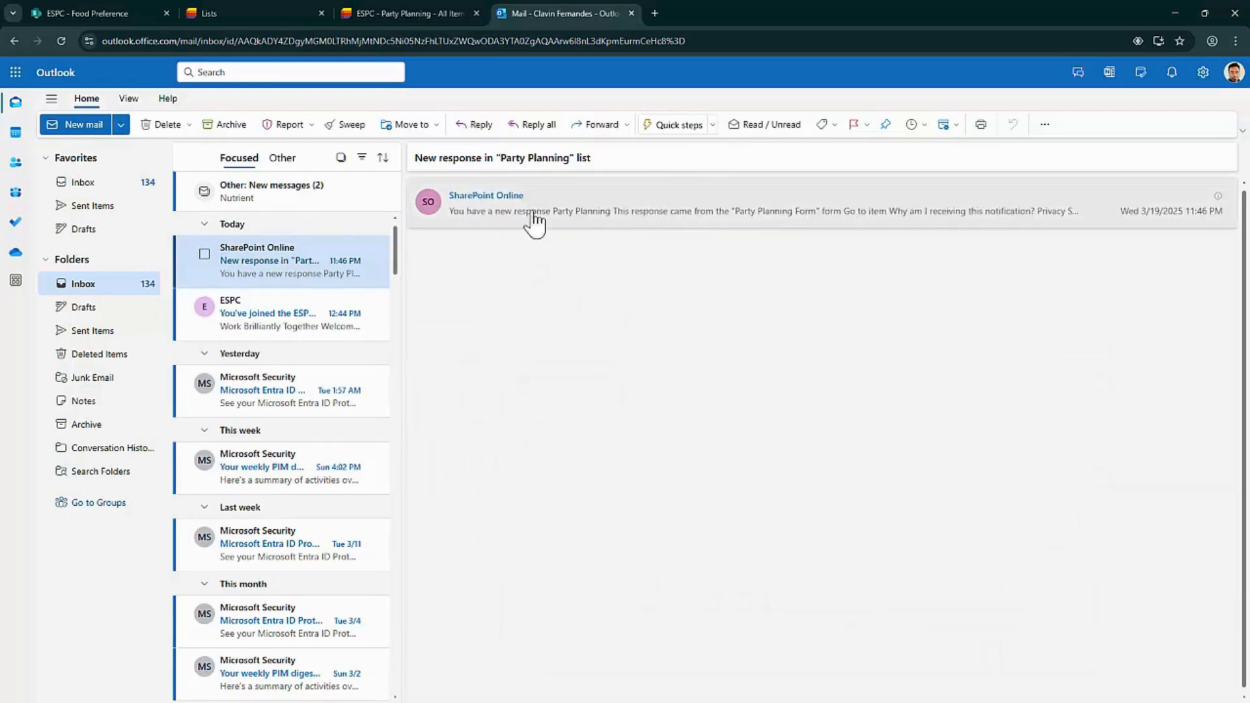
left_click(519, 207)
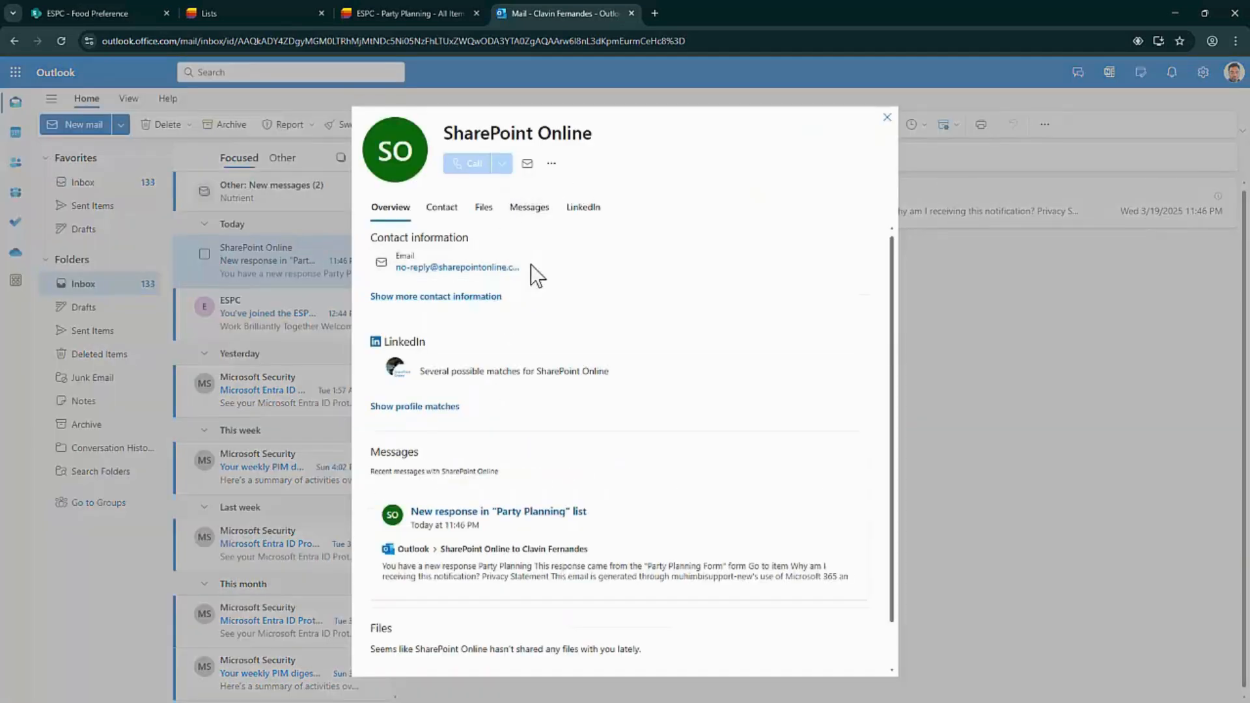
left_click(887, 118)
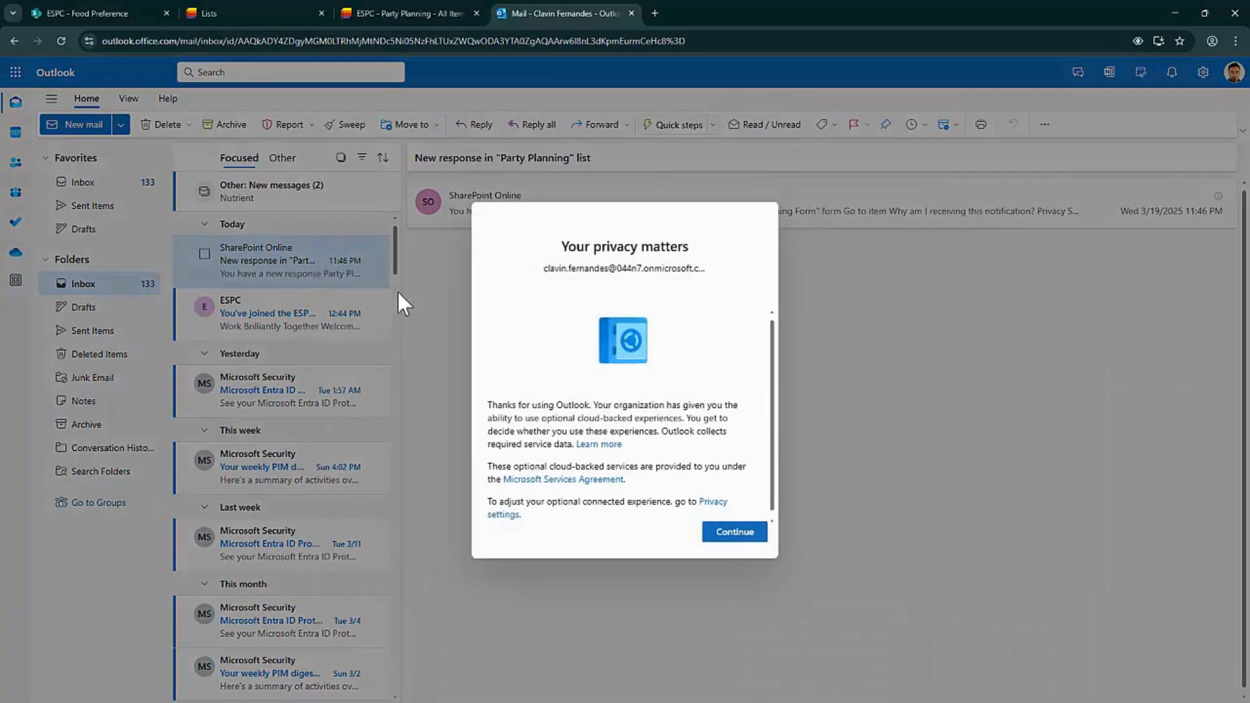
left_click(735, 533)
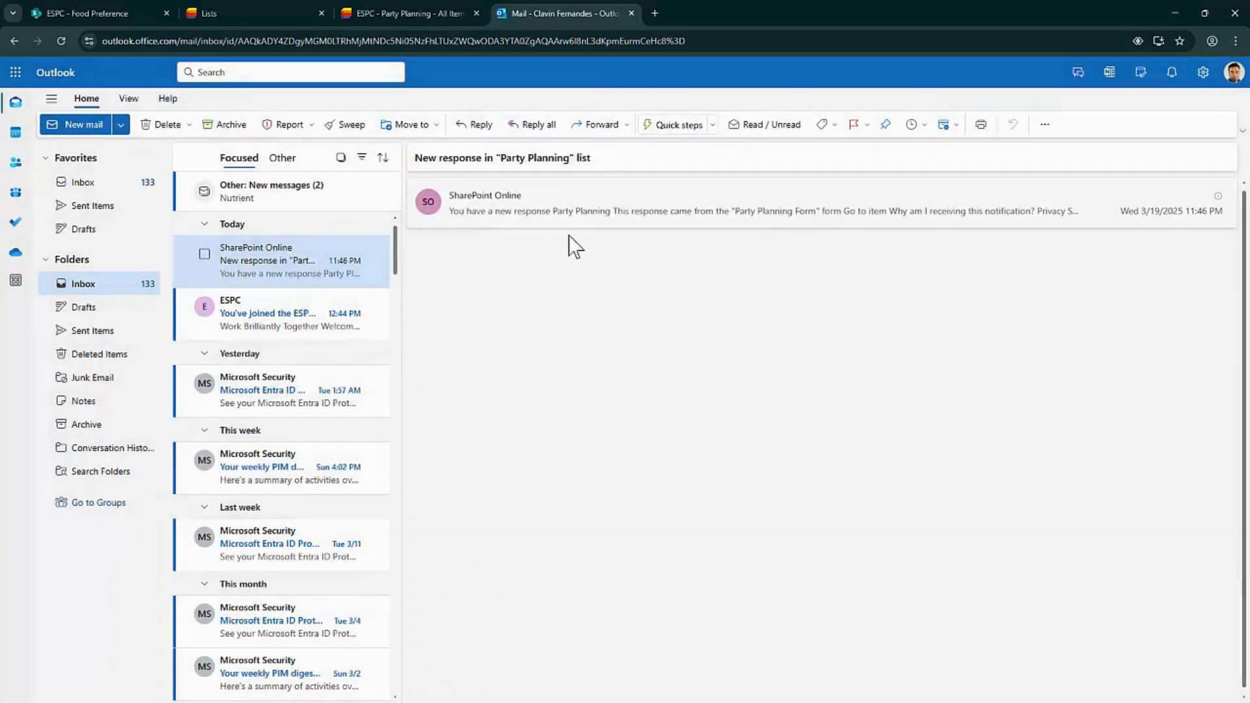
left_click(600, 217)
left_click(858, 512)
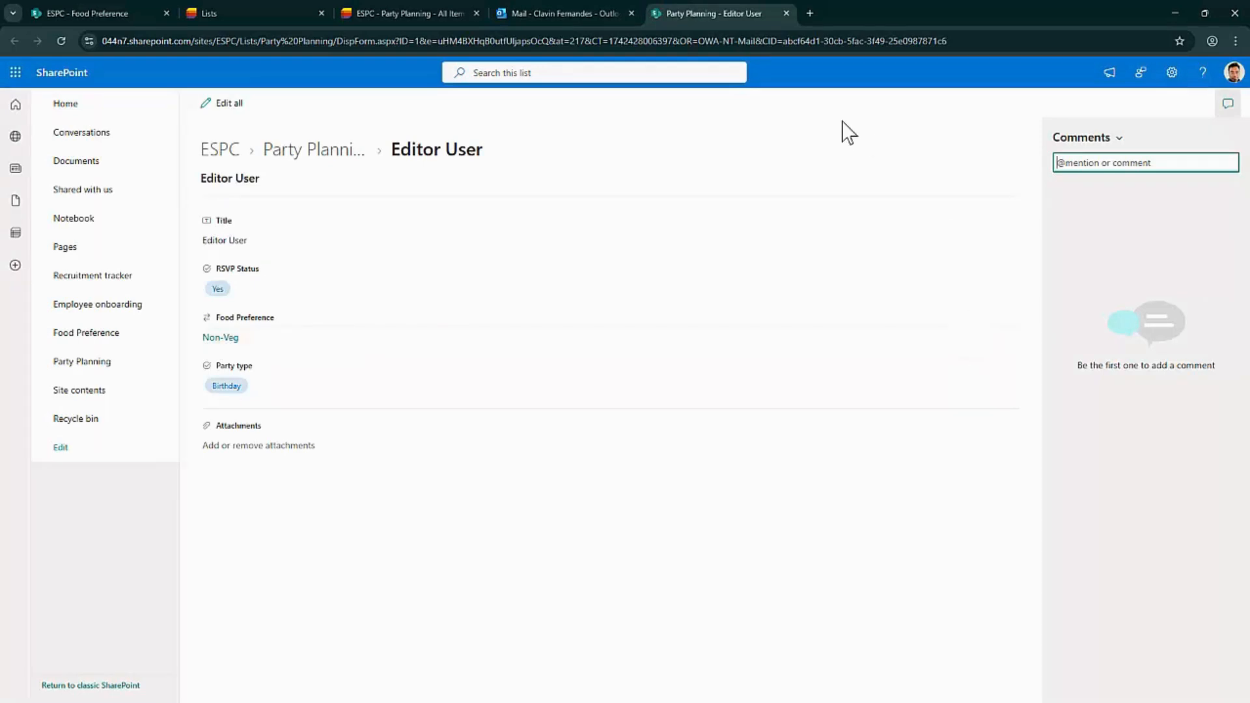
Return to the Party Planning All Items list via the breadcrumb
left_click(286, 155)
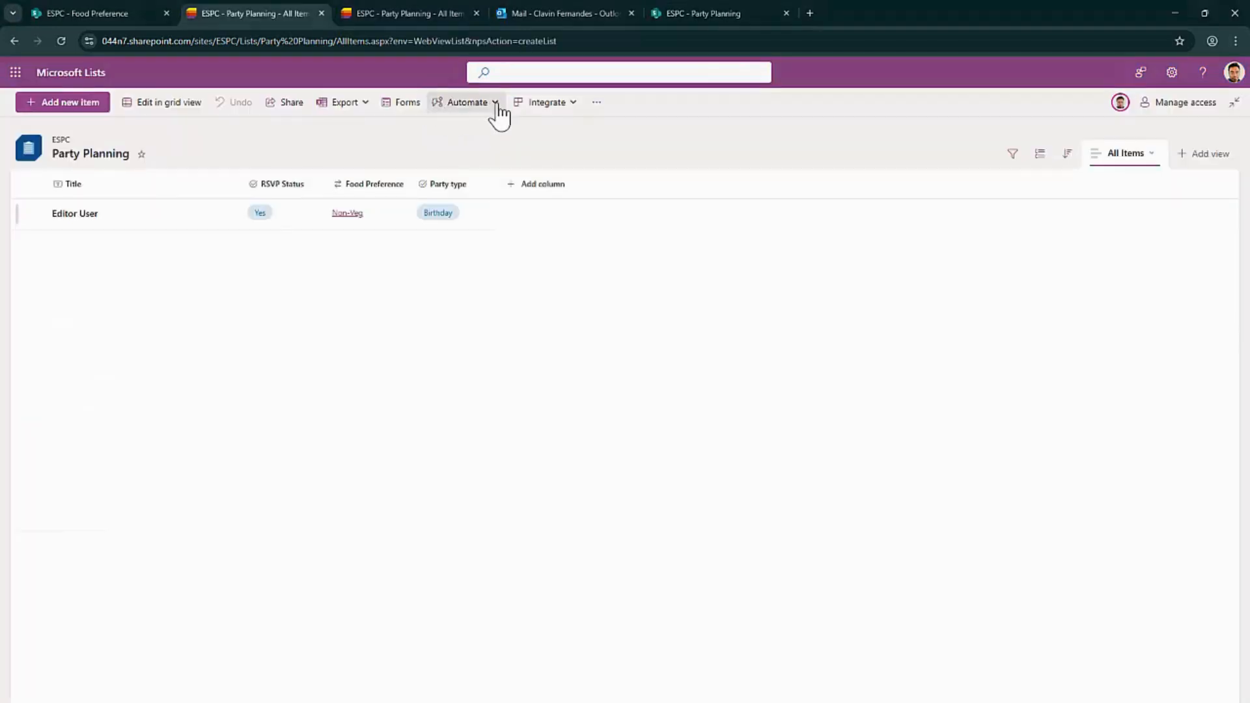
Start a rule triggered by a new item, conditioned on the RSVP Status column
left_click(496, 104)
mouse_move(505, 135)
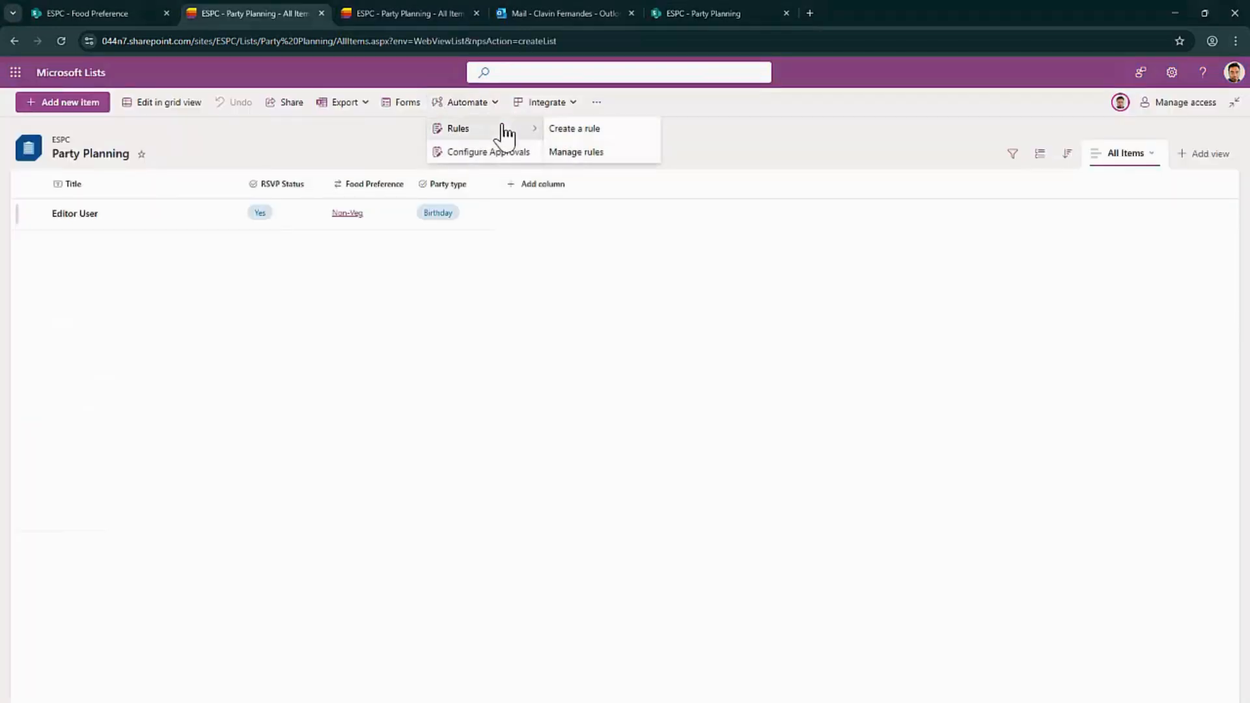
left_click(626, 133)
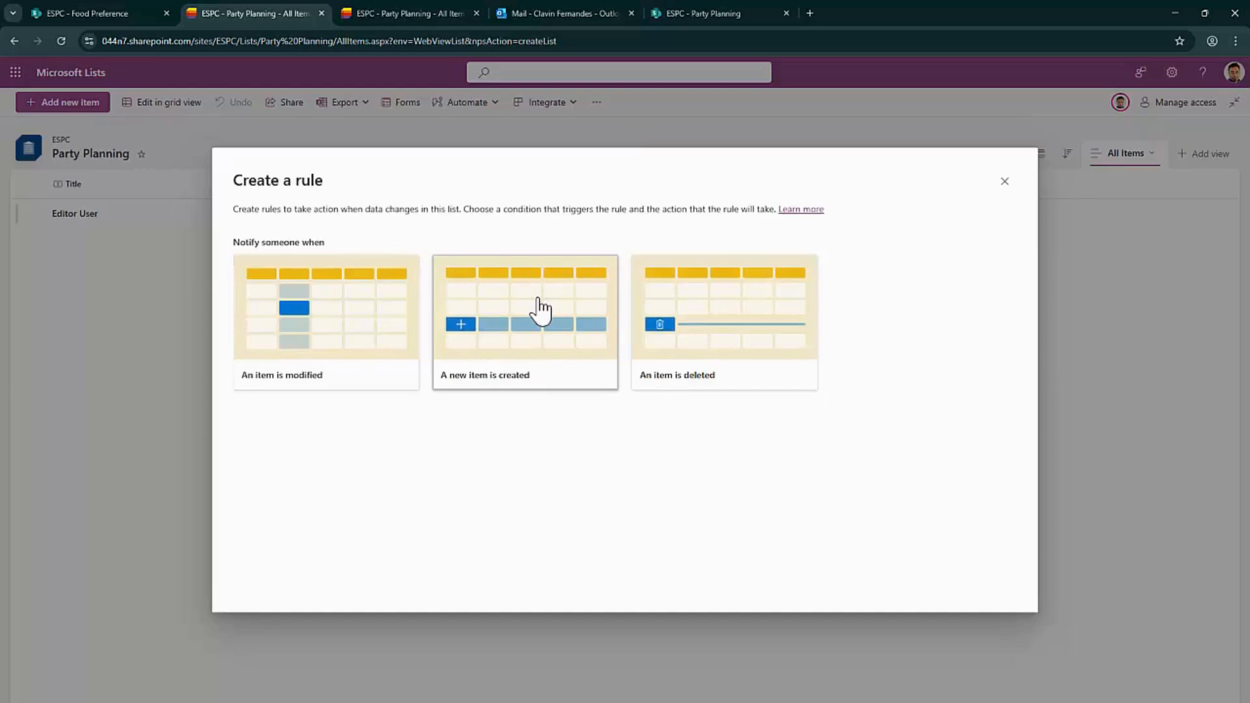
left_click(539, 311)
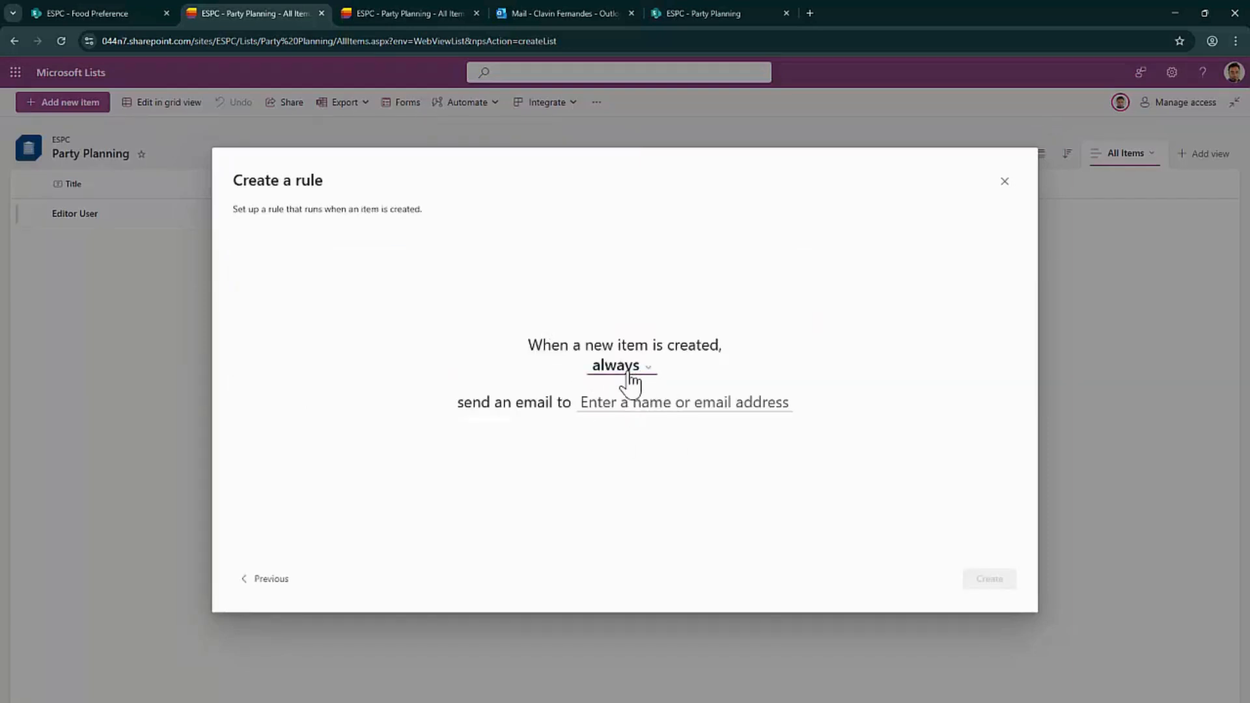
left_click(629, 384)
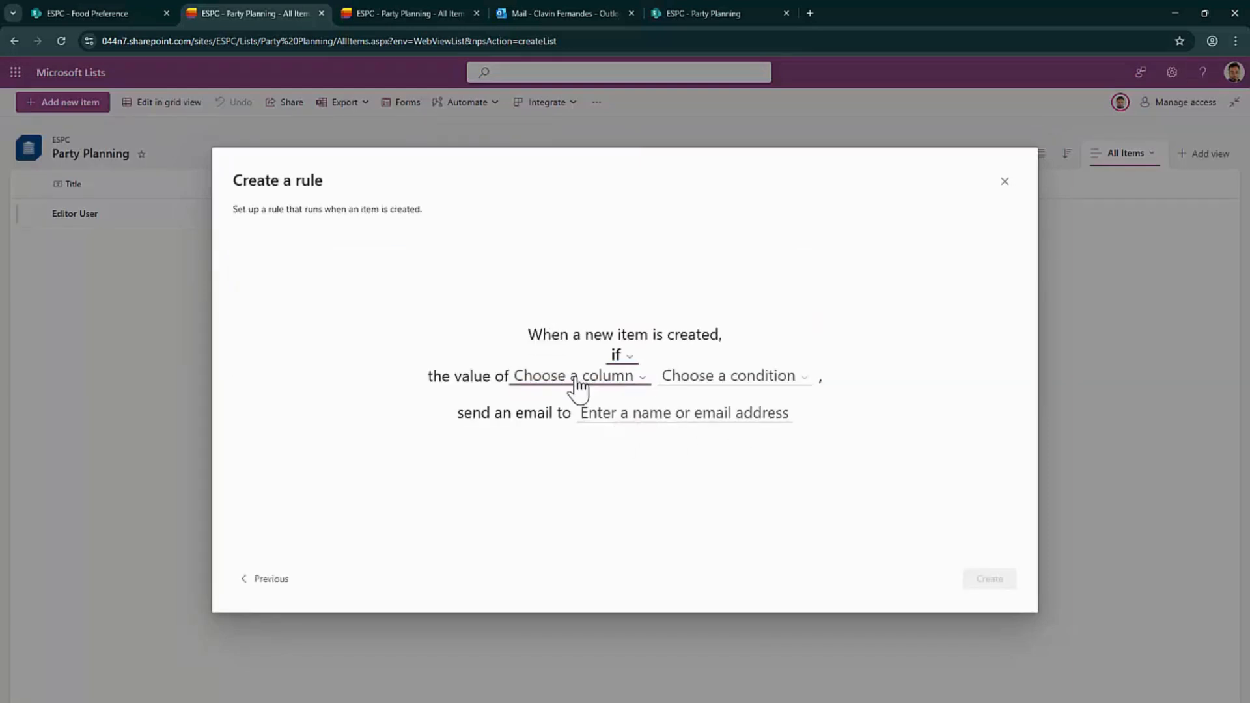
left_click(622, 384)
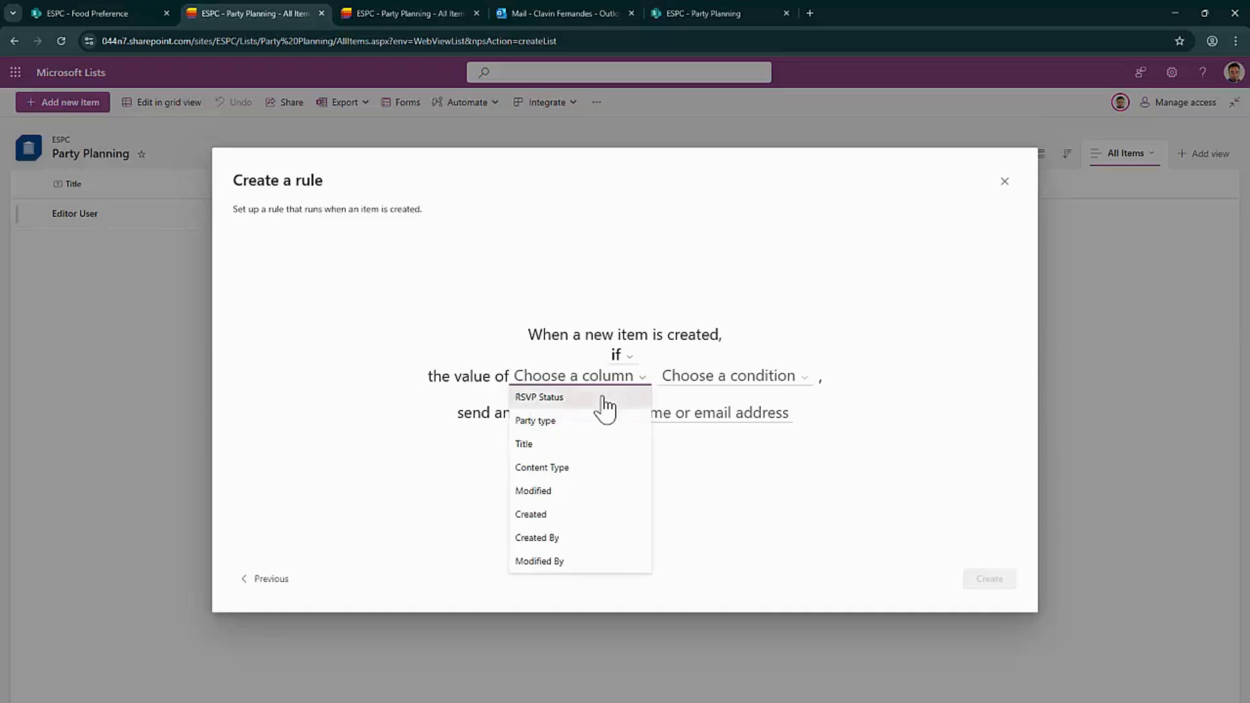
left_click(603, 398)
Set the rule's condition to 'RSVP Status is Yes'
left_click(778, 390)
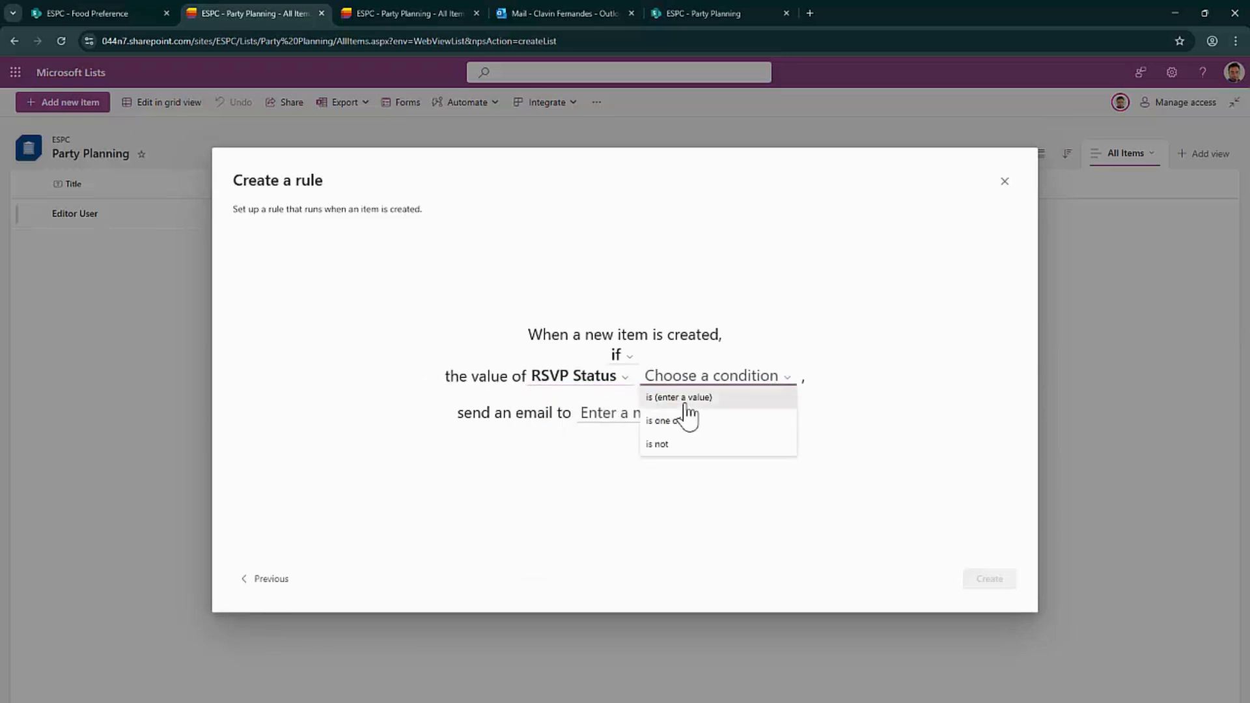
left_click(770, 397)
left_click(759, 385)
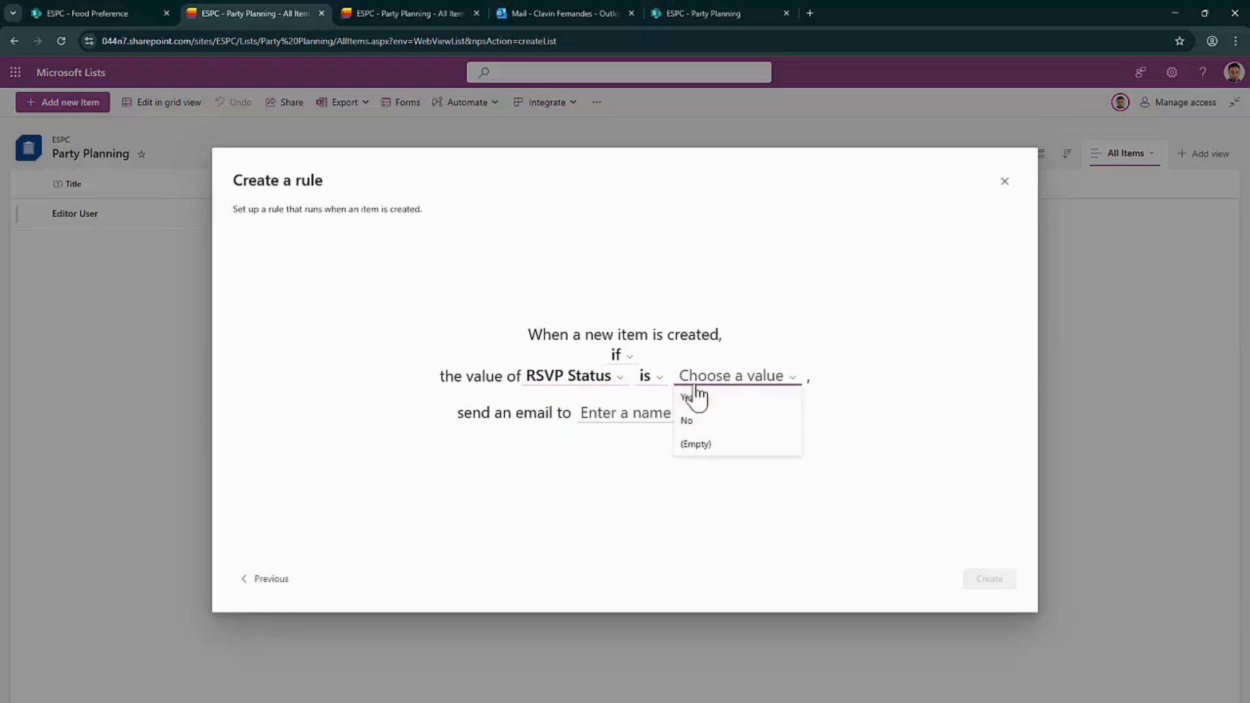
left_click(706, 399)
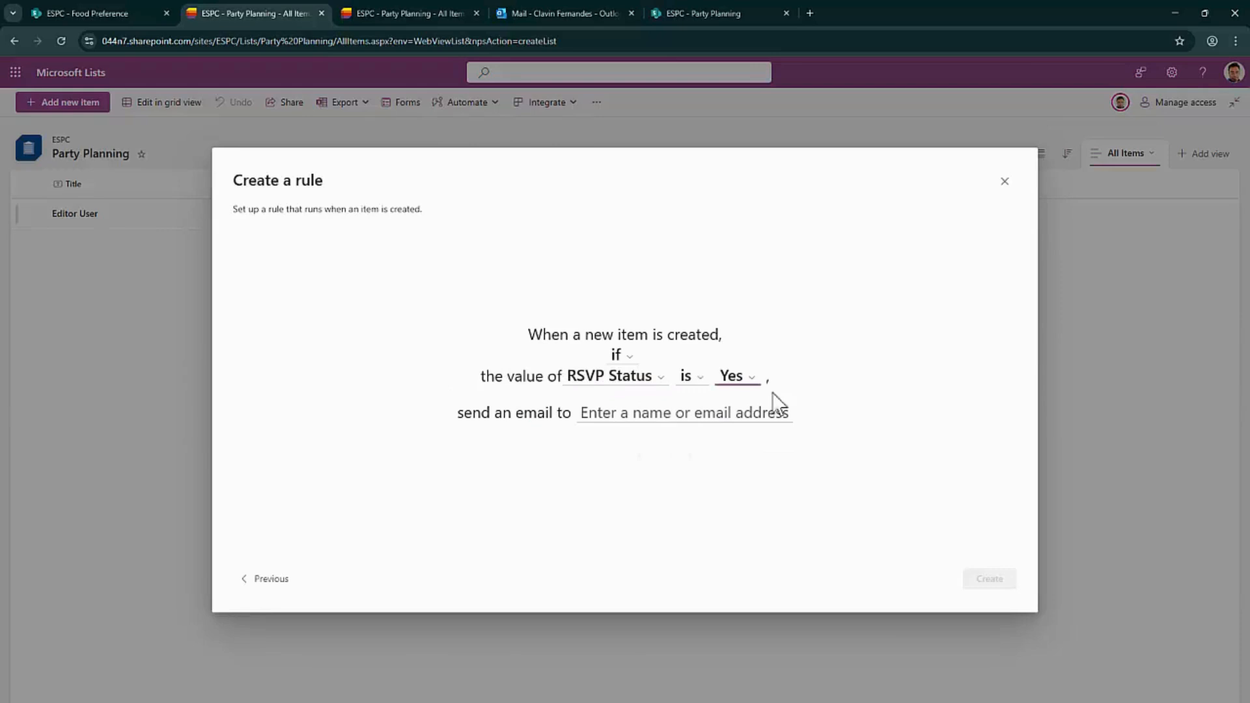
left_click(651, 380)
left_click(612, 445)
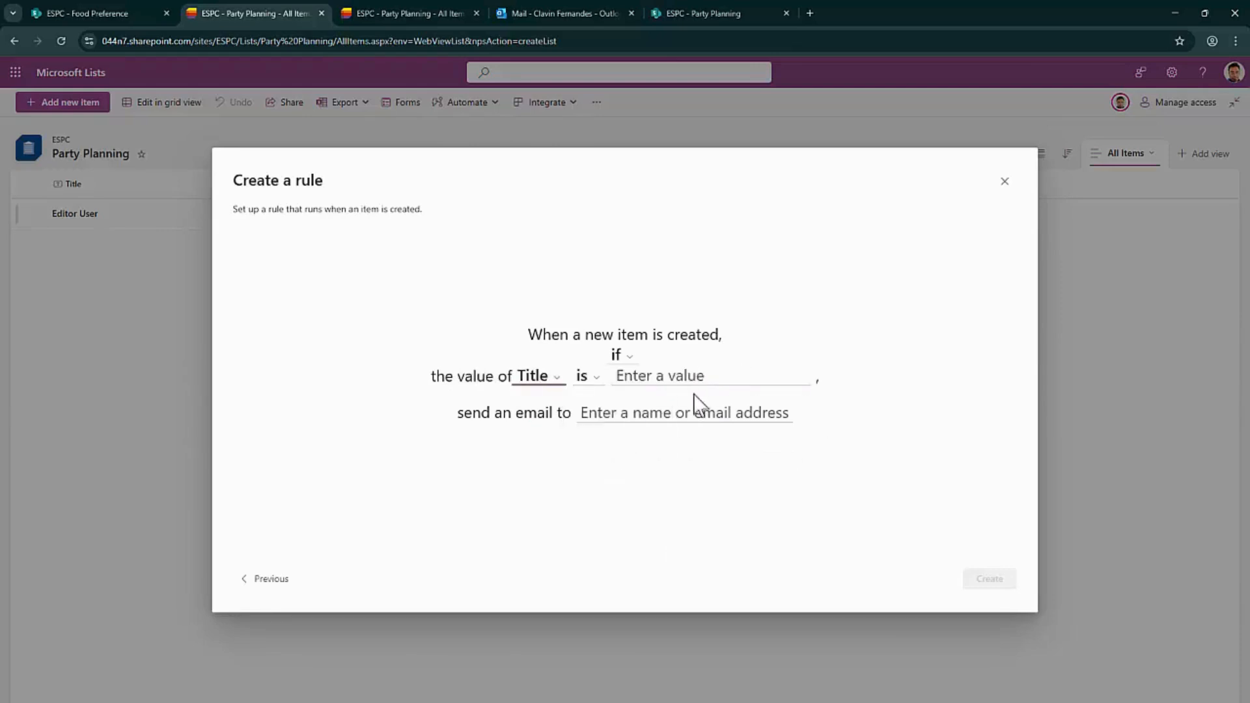
left_click(761, 383)
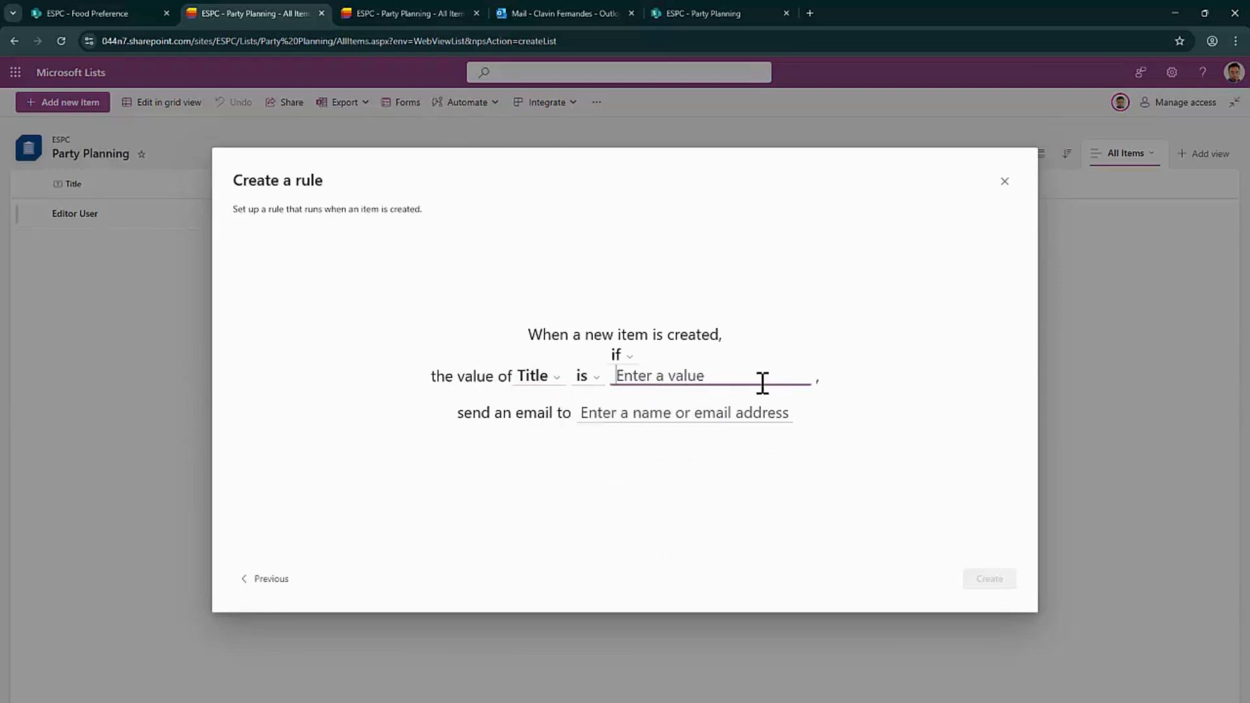
left_click(549, 380)
left_click(544, 398)
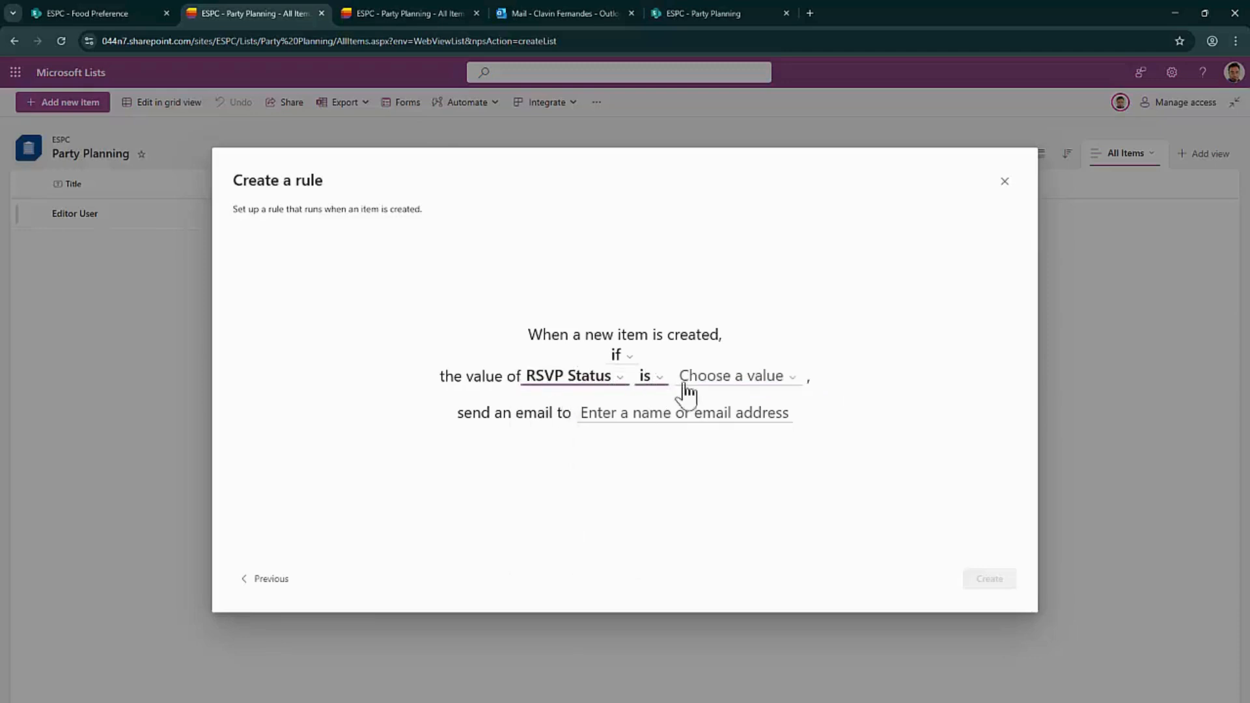
left_click(738, 388)
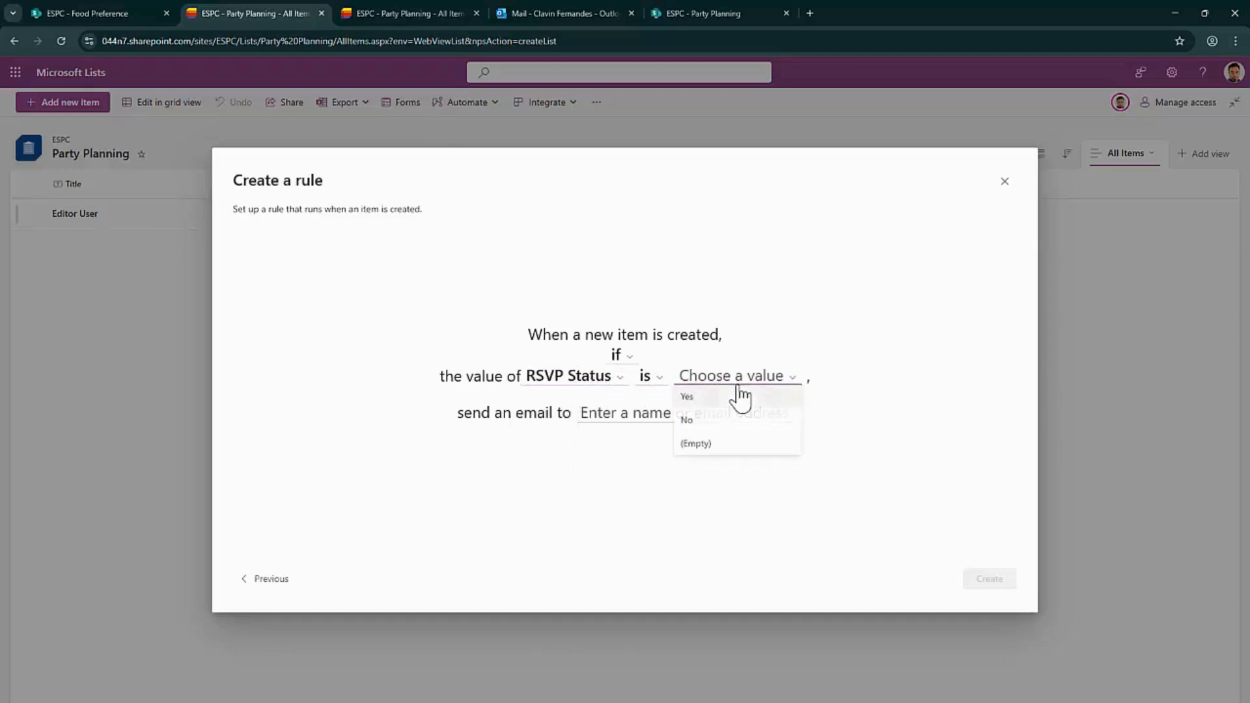
left_click(696, 397)
Address the notification email to Me and create the rule
left_click(648, 410)
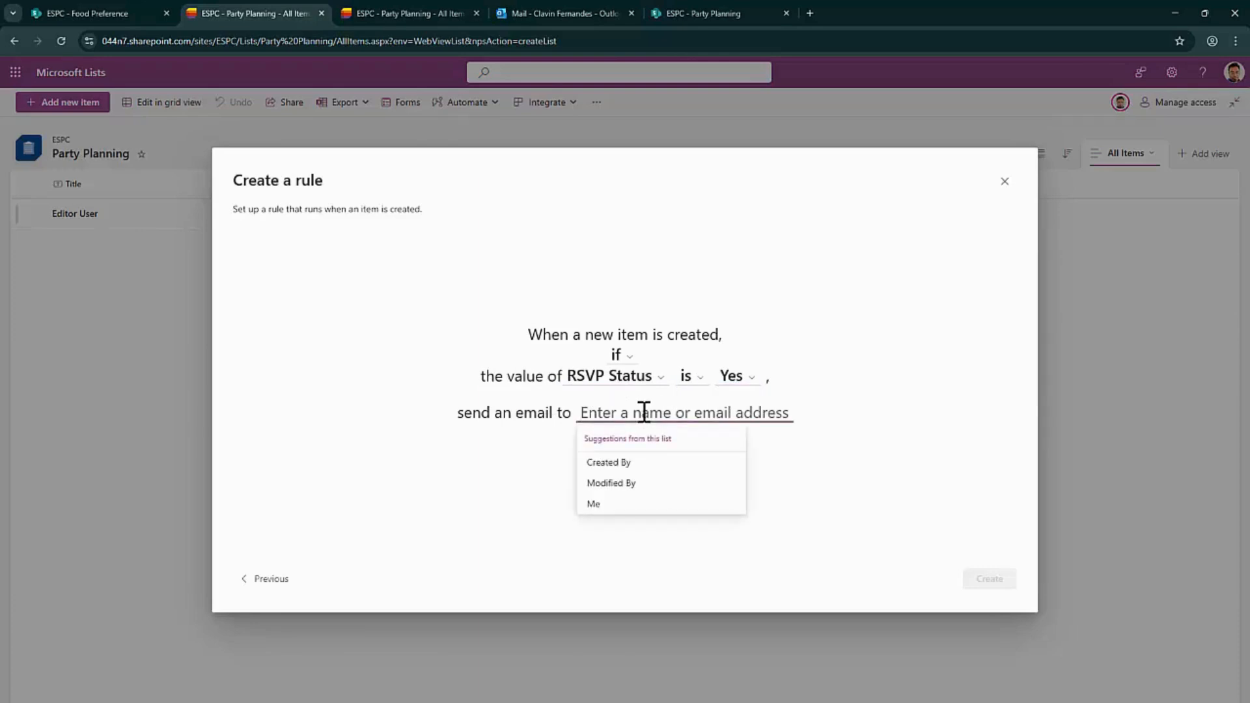
left_click(619, 504)
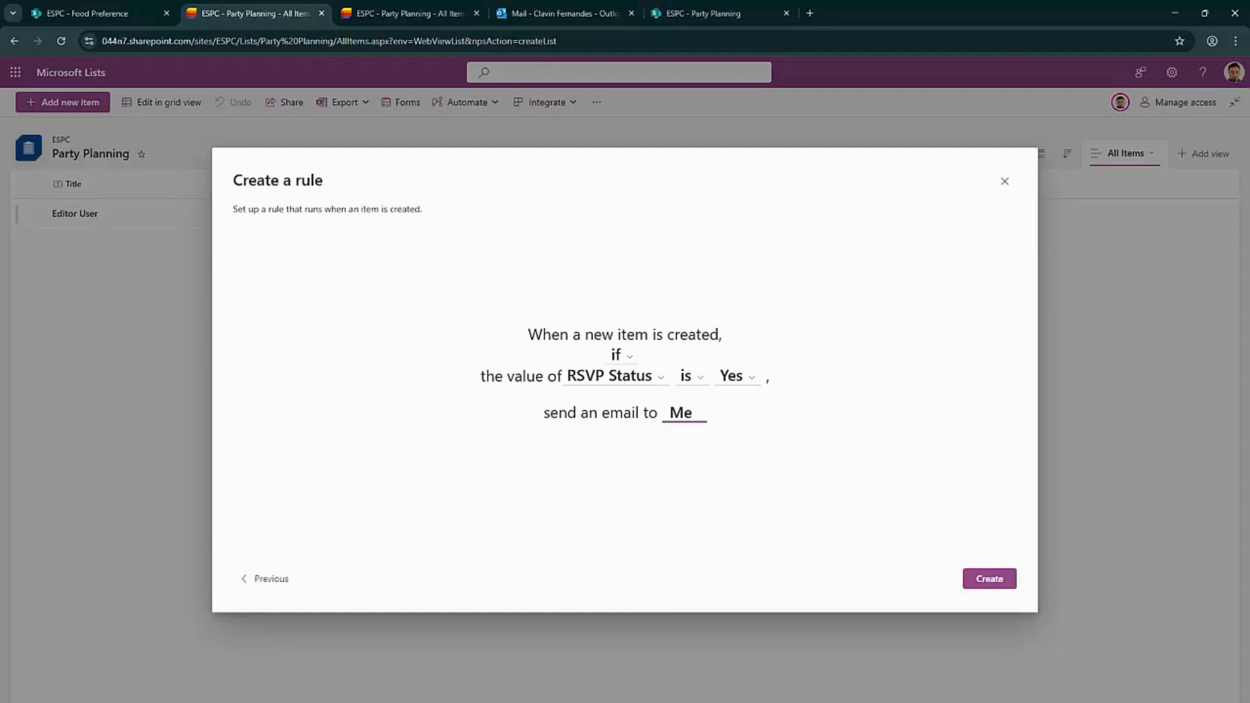
left_click(1008, 585)
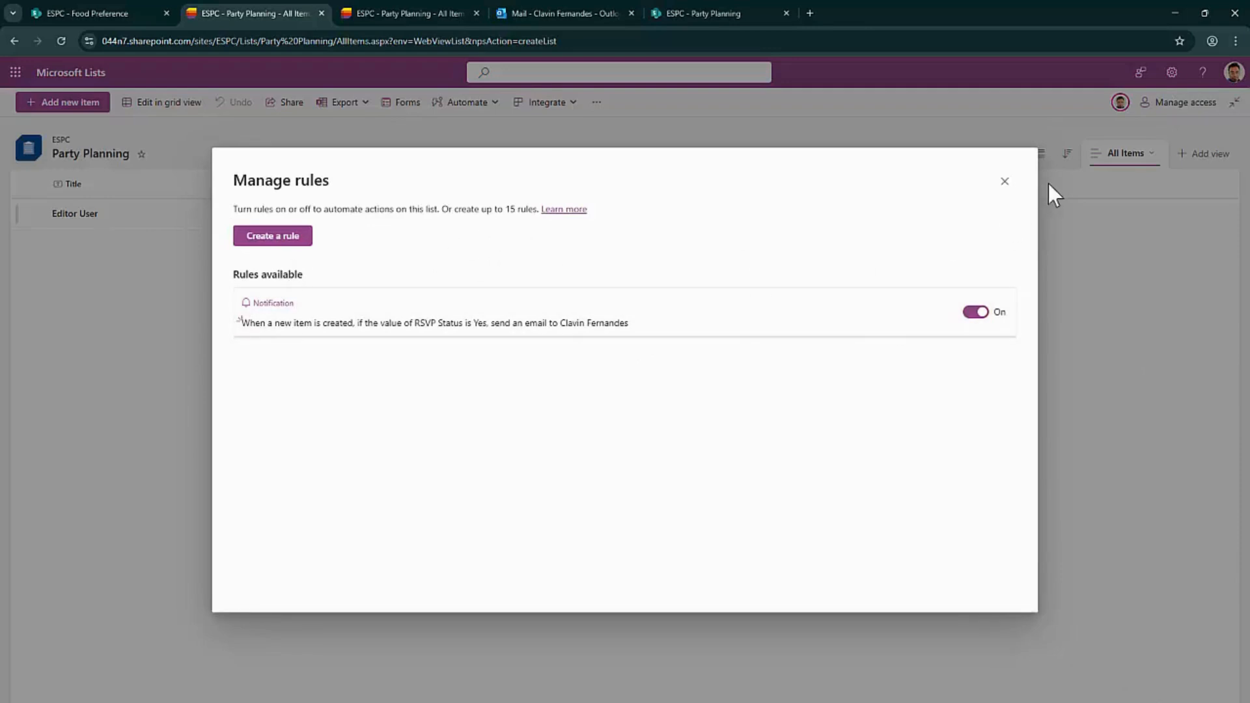
left_click(1004, 182)
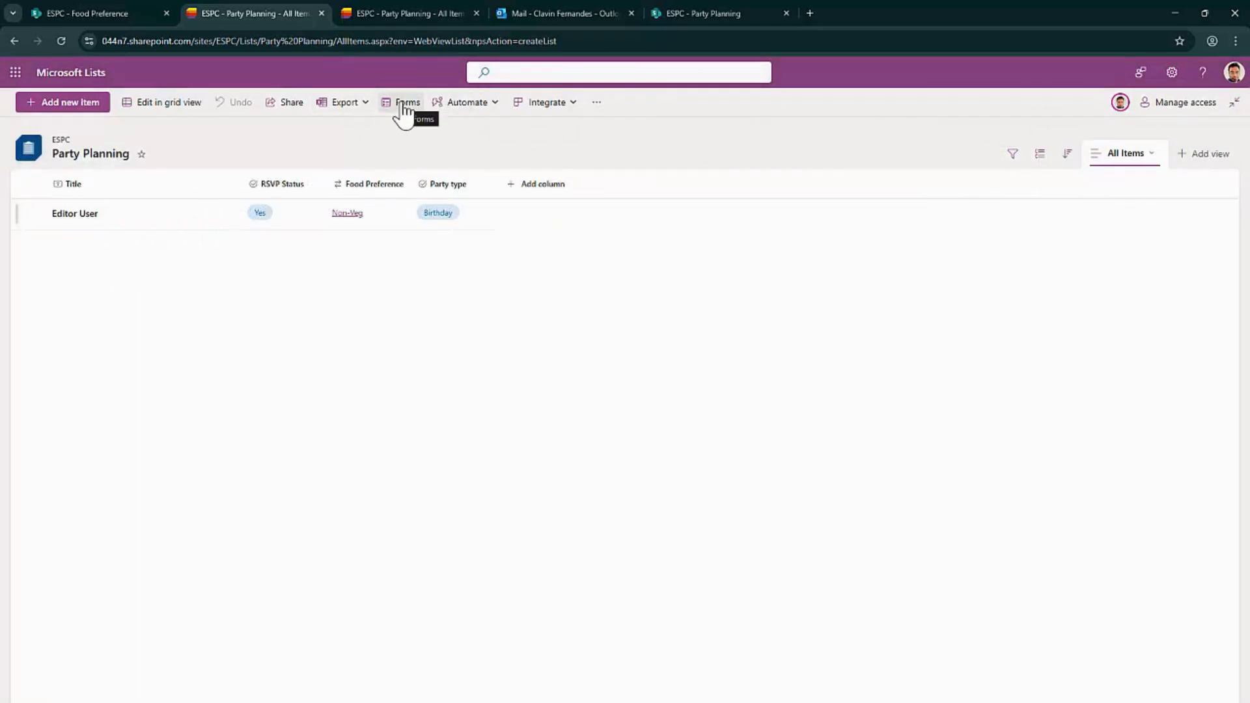
Turn off new-response notifications in the Party Planning Form's settings
left_click(403, 109)
left_click(606, 332)
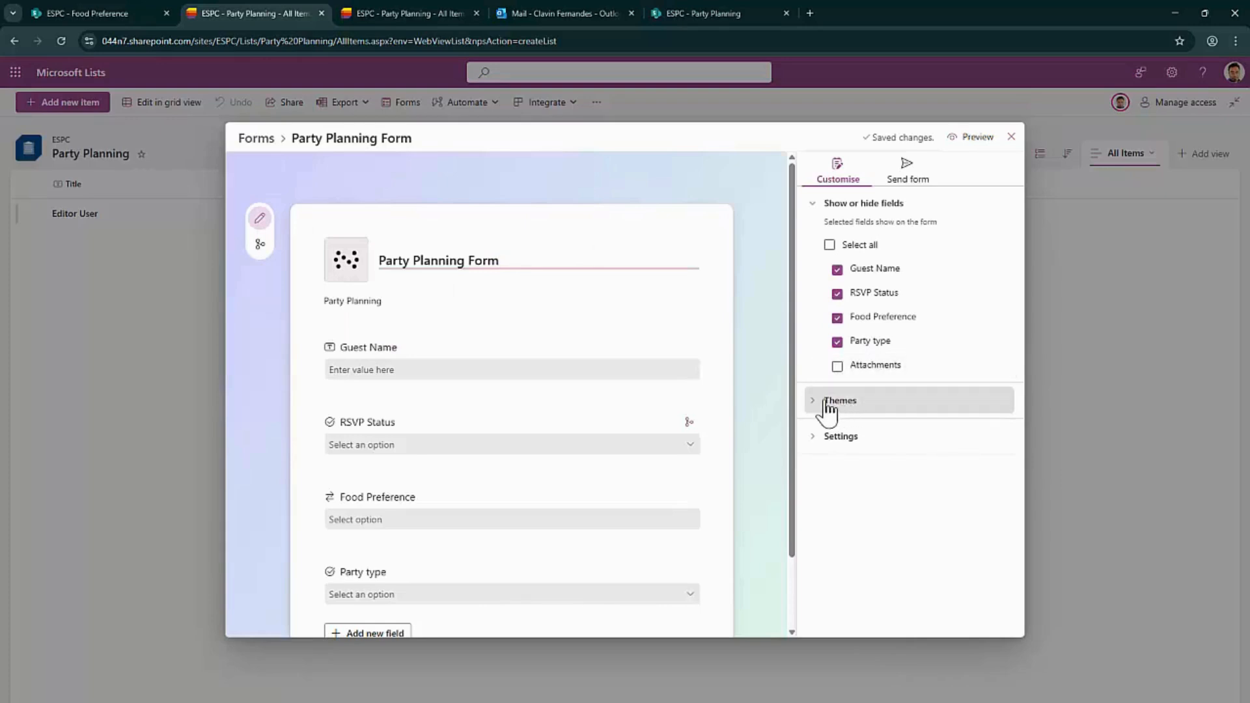
left_click(827, 436)
left_click(839, 301)
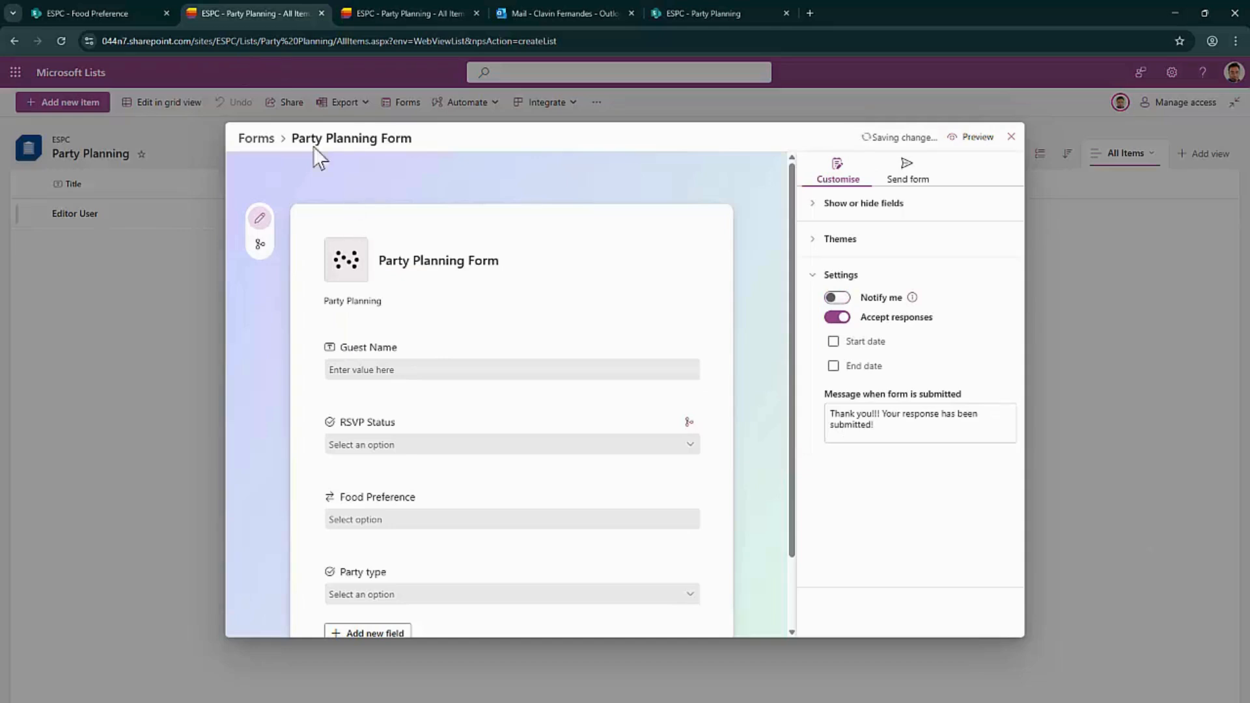
Copy the Party Planning Form's share link from its sharing options
left_click(111, 11)
left_click(600, 13)
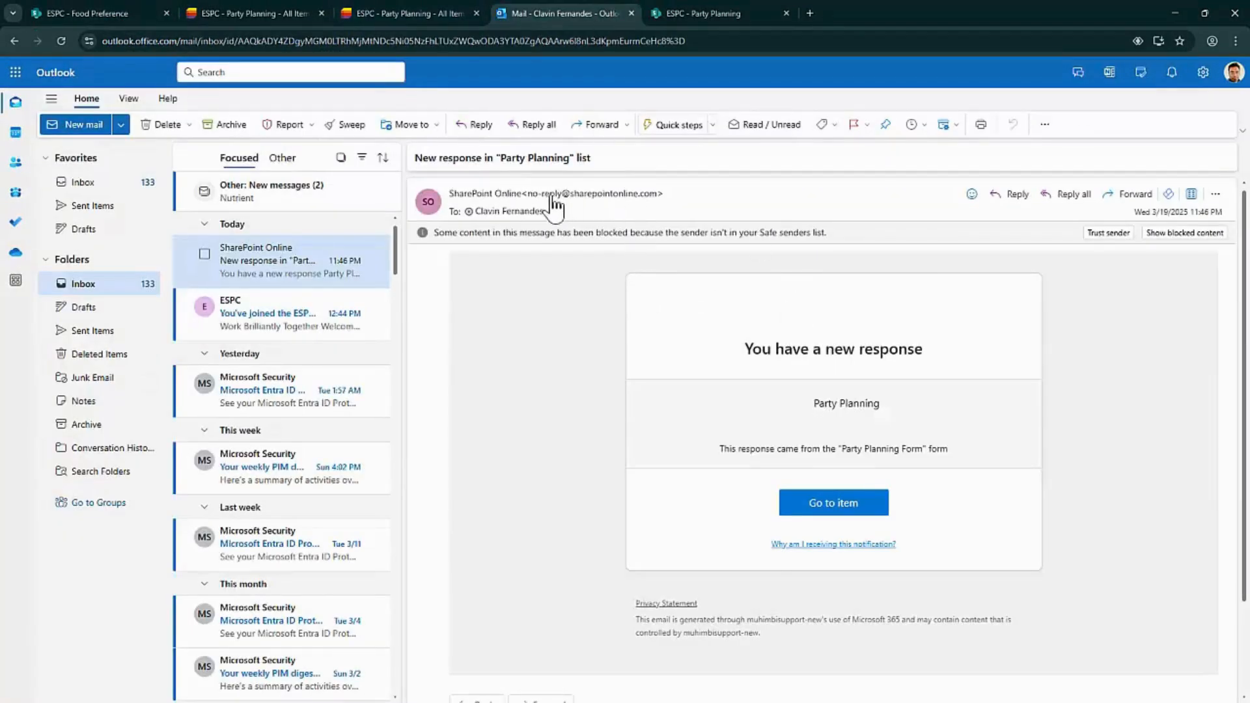
left_click(255, 9)
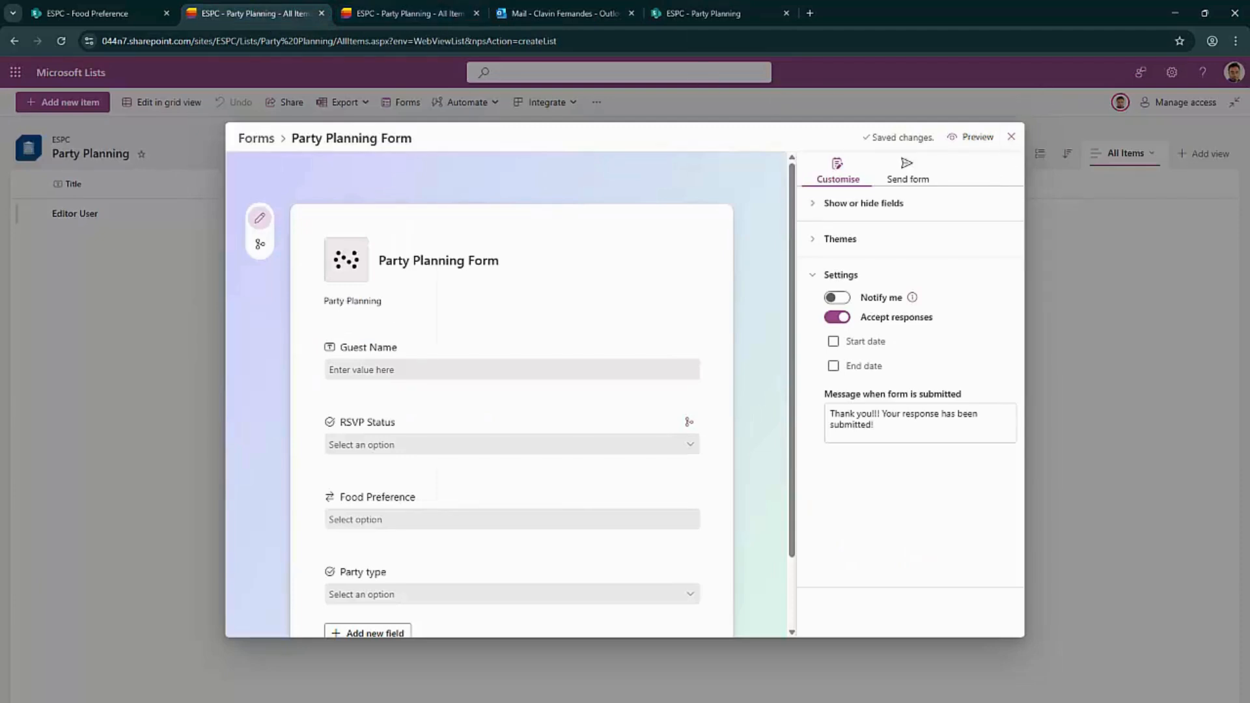
left_click(924, 177)
left_click(854, 238)
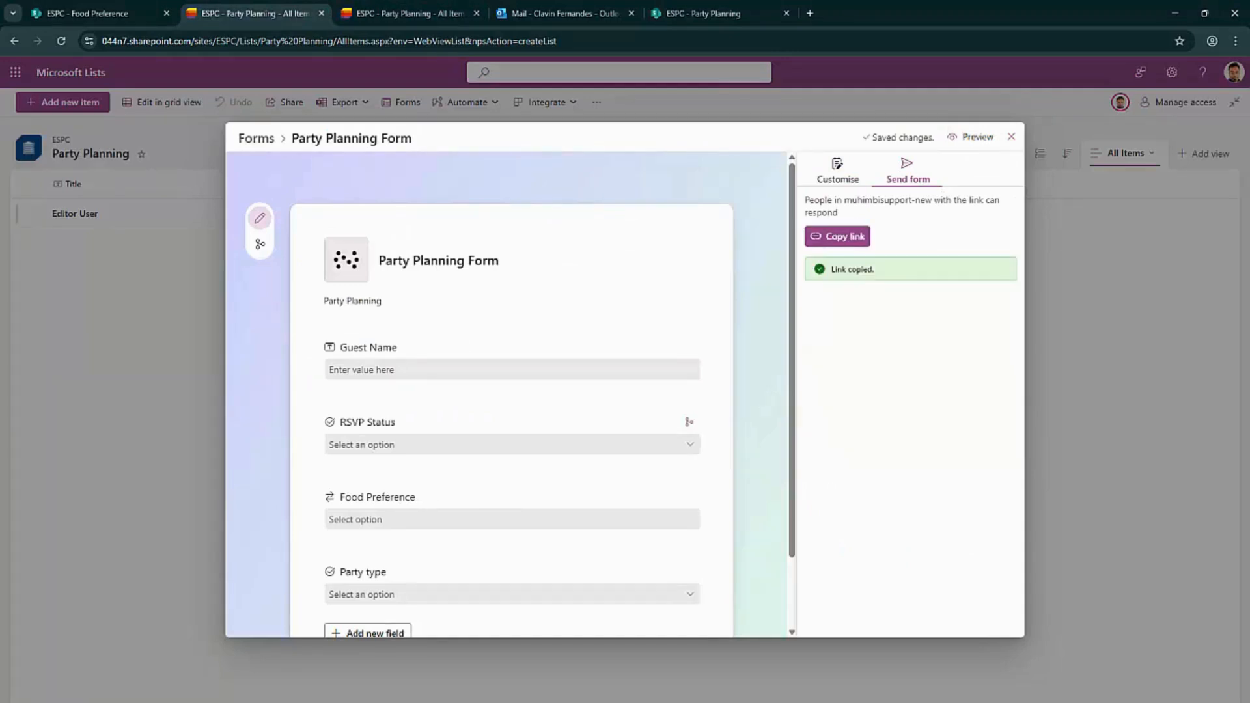
key("alt+Tab")
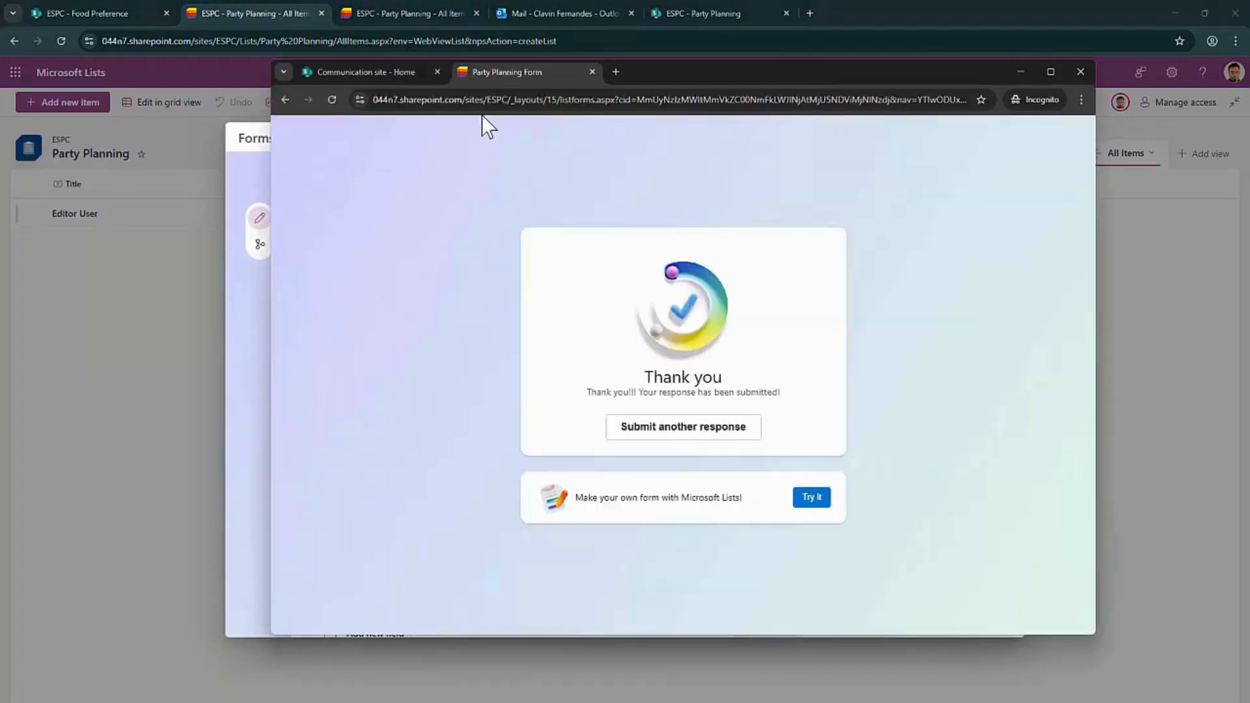
Open the pasted form link in the private window and enter Guest Name 'Editor Not User'
left_click(474, 99)
key("ctrl+v")
key("Return")
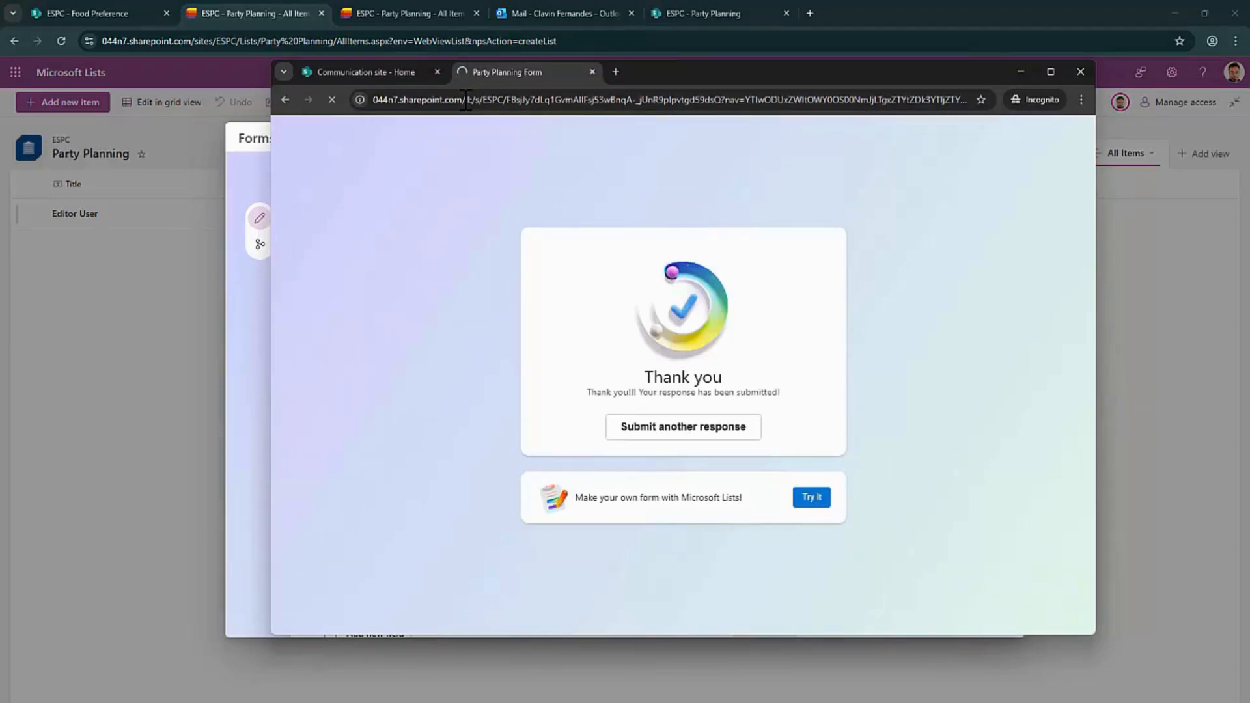
left_click(538, 348)
left_click(550, 374)
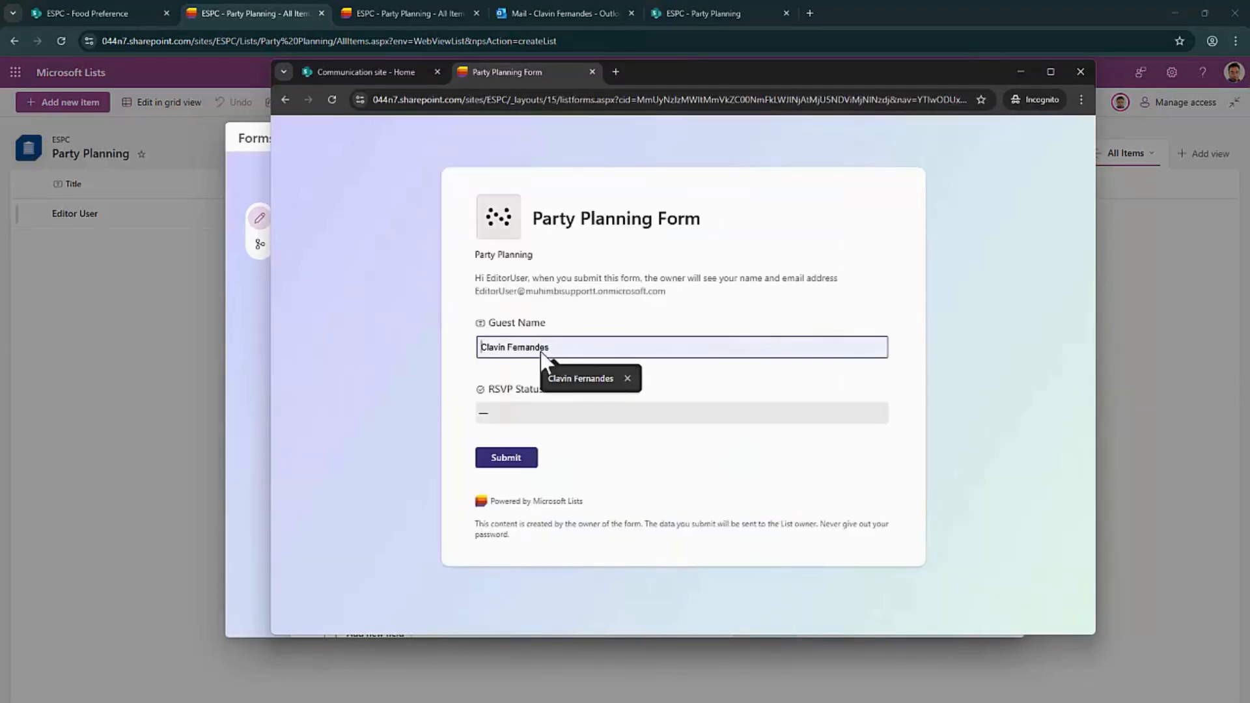
type("Edit")
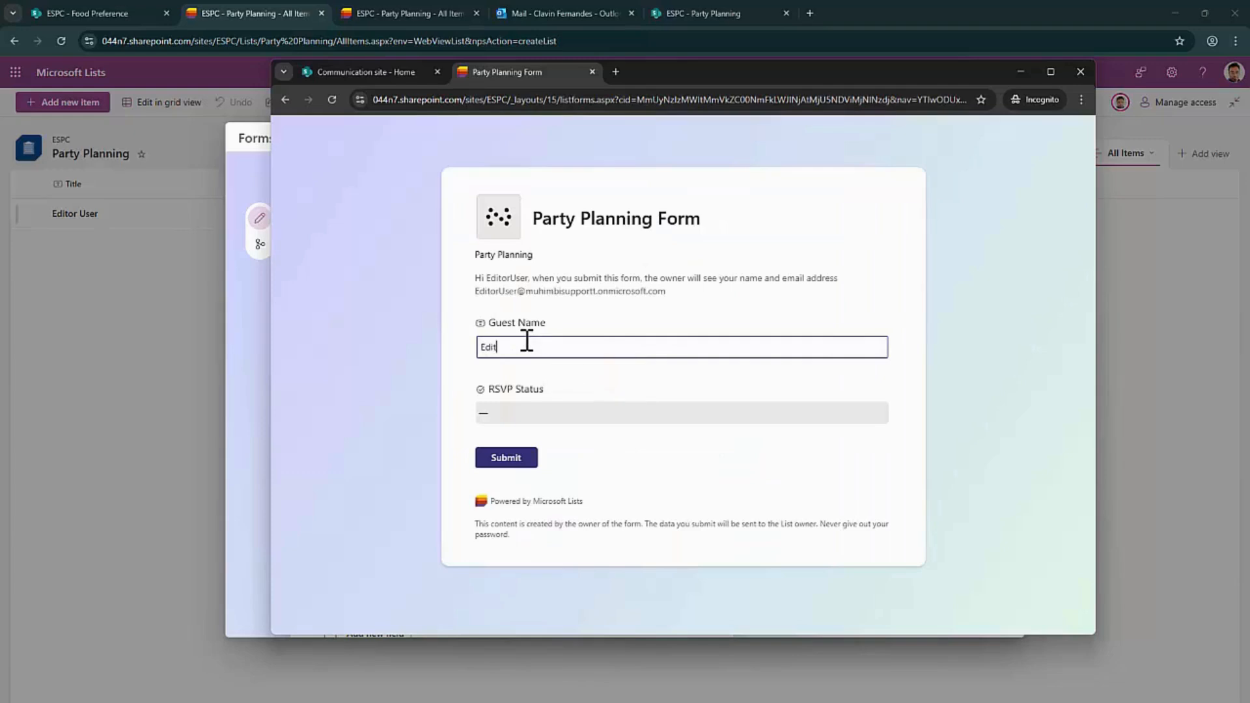
type("or Not User")
Choose RSVP Yes, Food Preference Gluten-Free, Party type Birthday, and submit the response
left_click(538, 413)
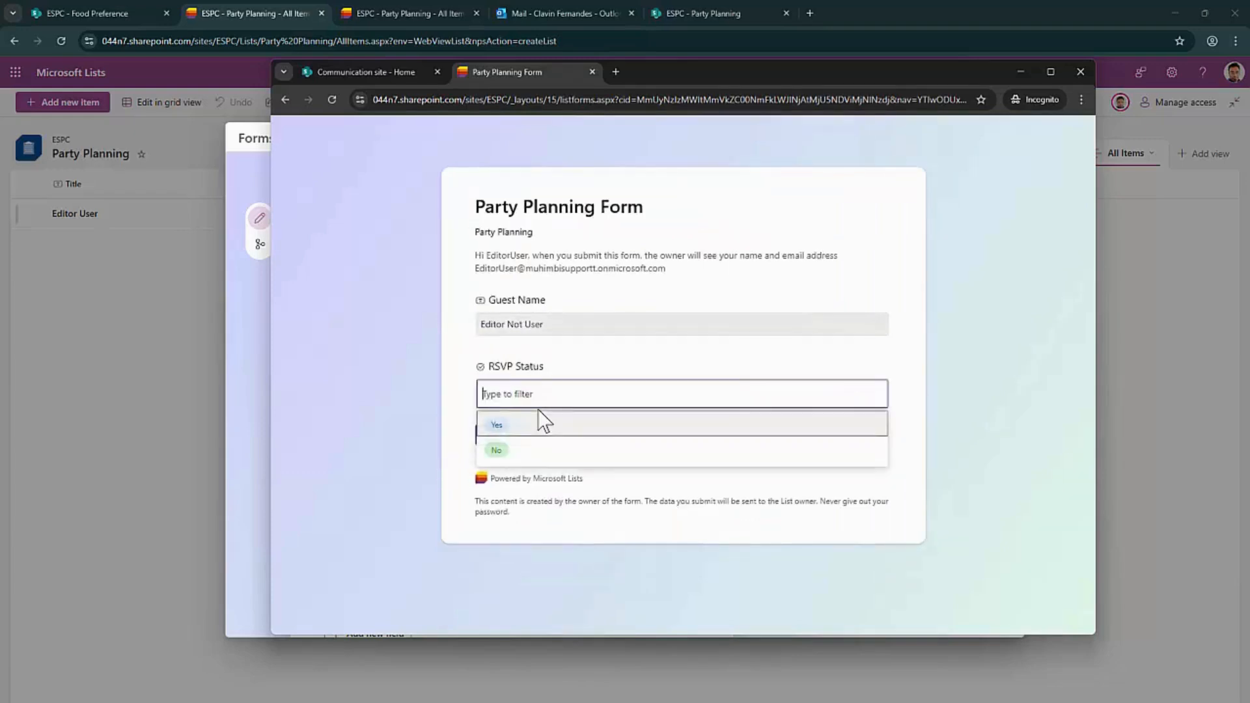
left_click(538, 424)
left_click(534, 452)
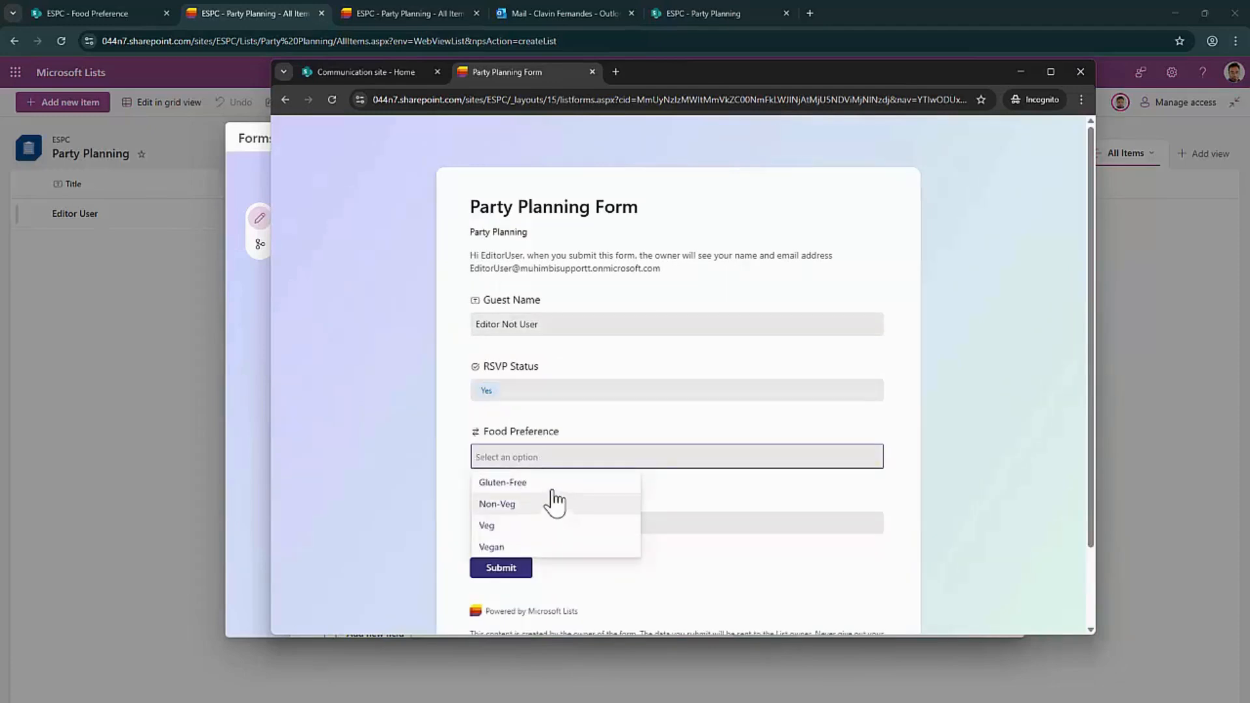
left_click(553, 484)
scroll(580, 460, "down", 2)
left_click(542, 434)
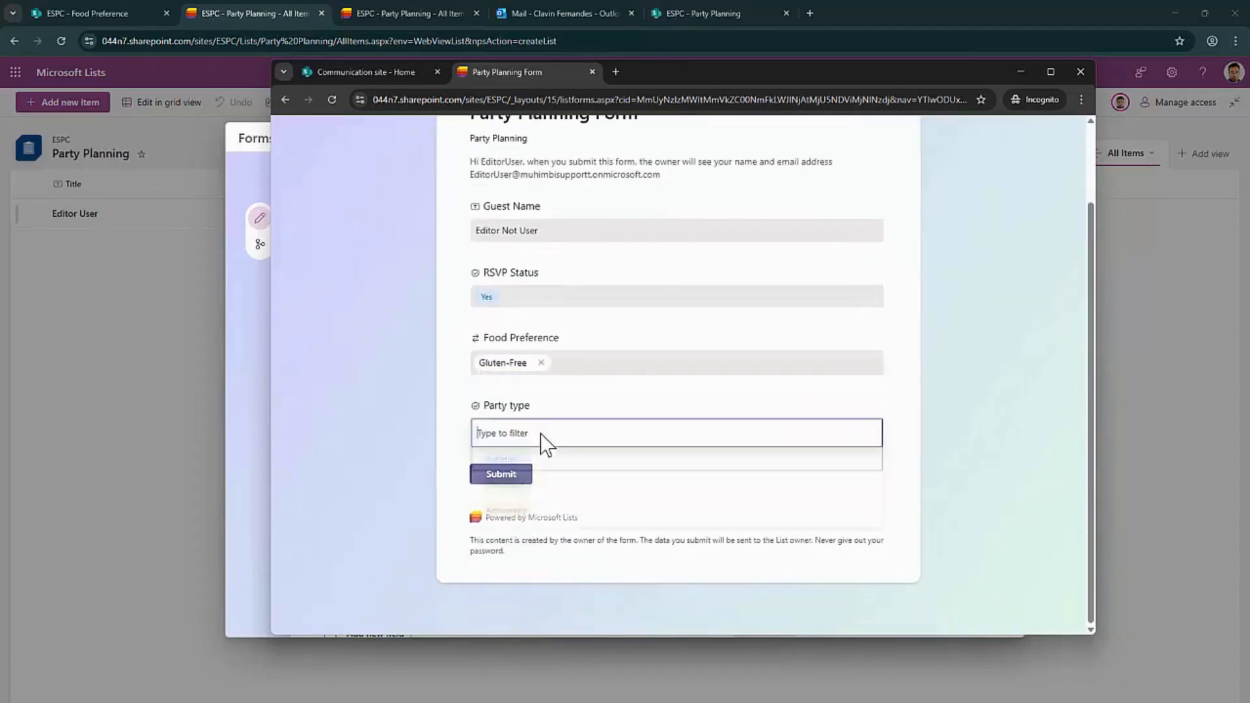
left_click(526, 470)
left_click(523, 478)
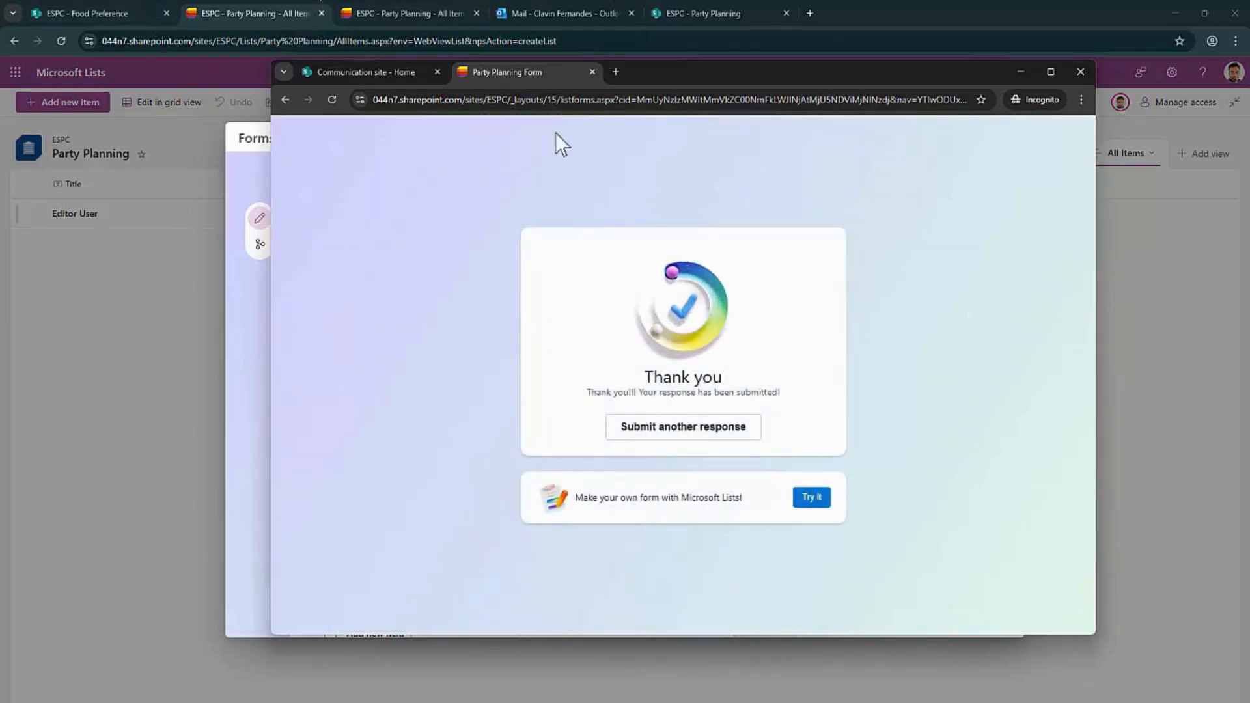
Reload Outlook, view the new notification email's blocked content, then return to the list
left_click(580, 9)
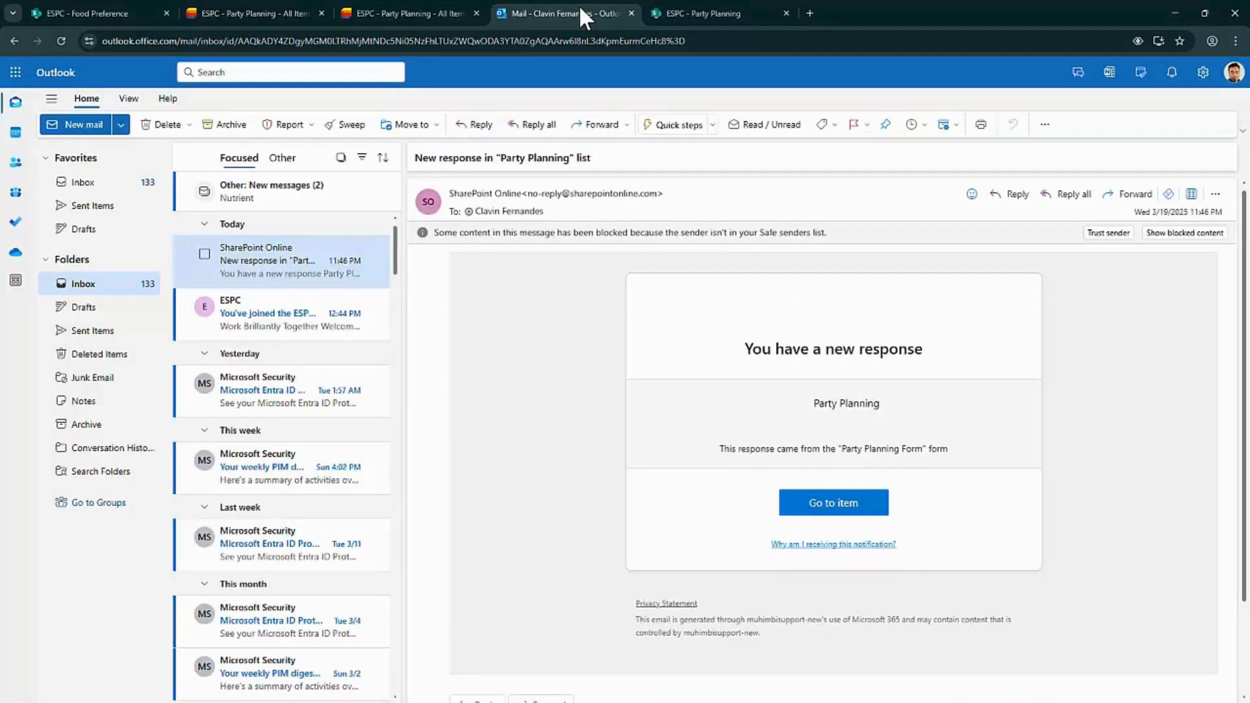
left_click(61, 40)
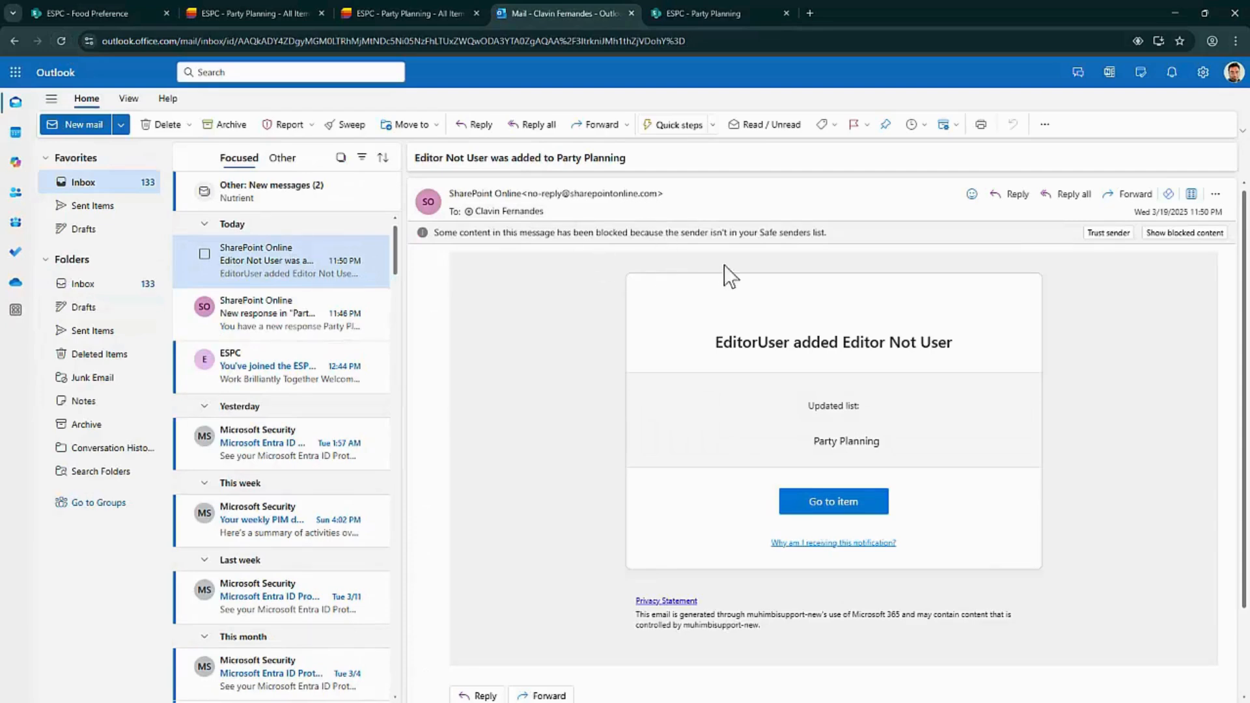
left_click(1172, 233)
left_click(438, 15)
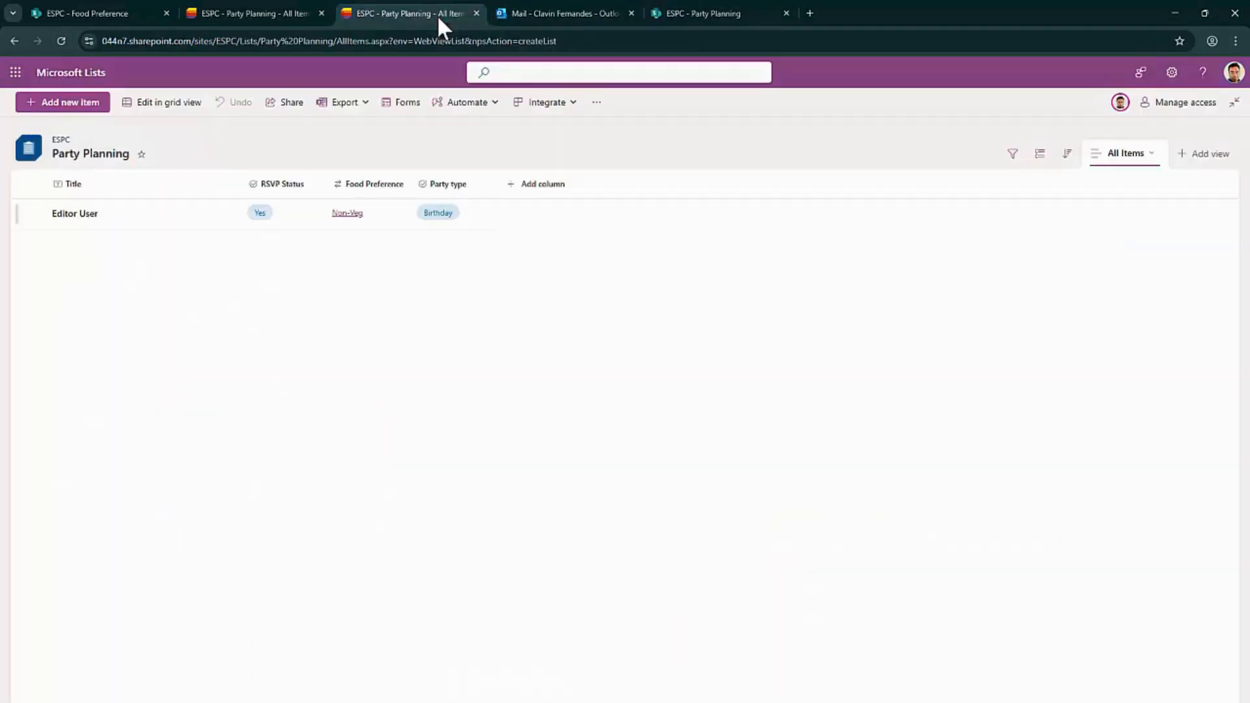
Close the form editor and change the notification rule's RSVP Status condition from Yes to No
left_click(295, 11)
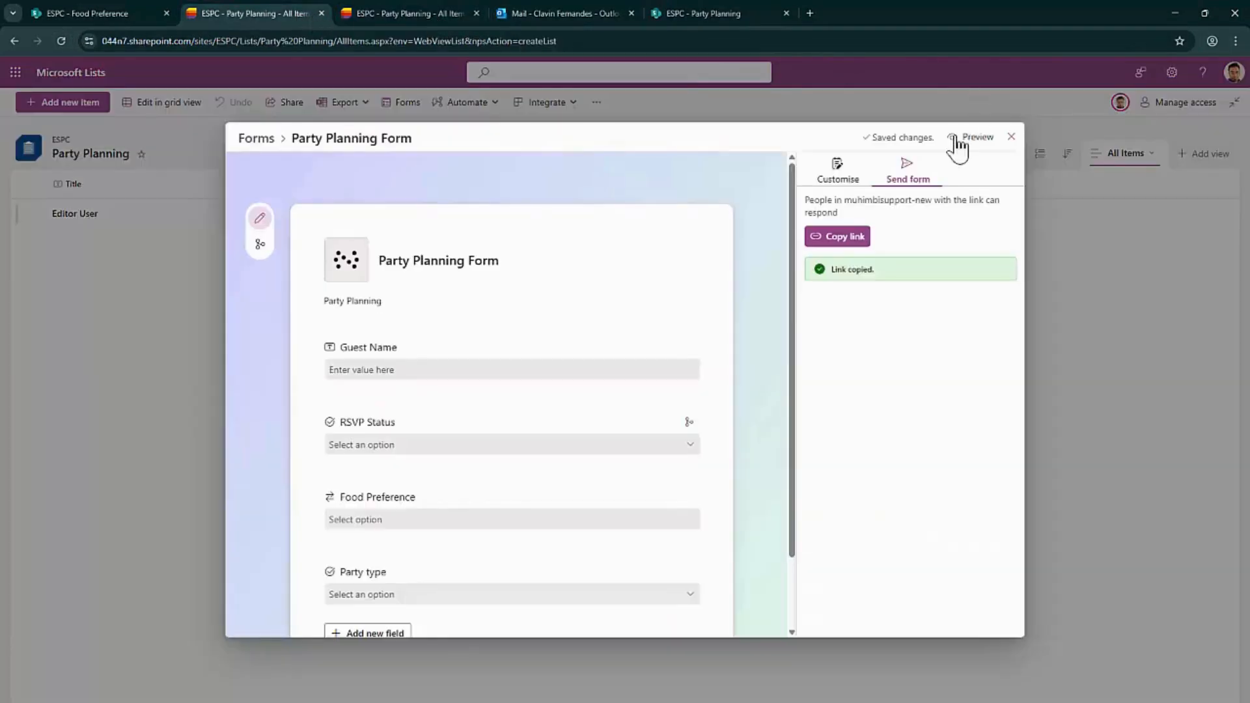
left_click(1011, 136)
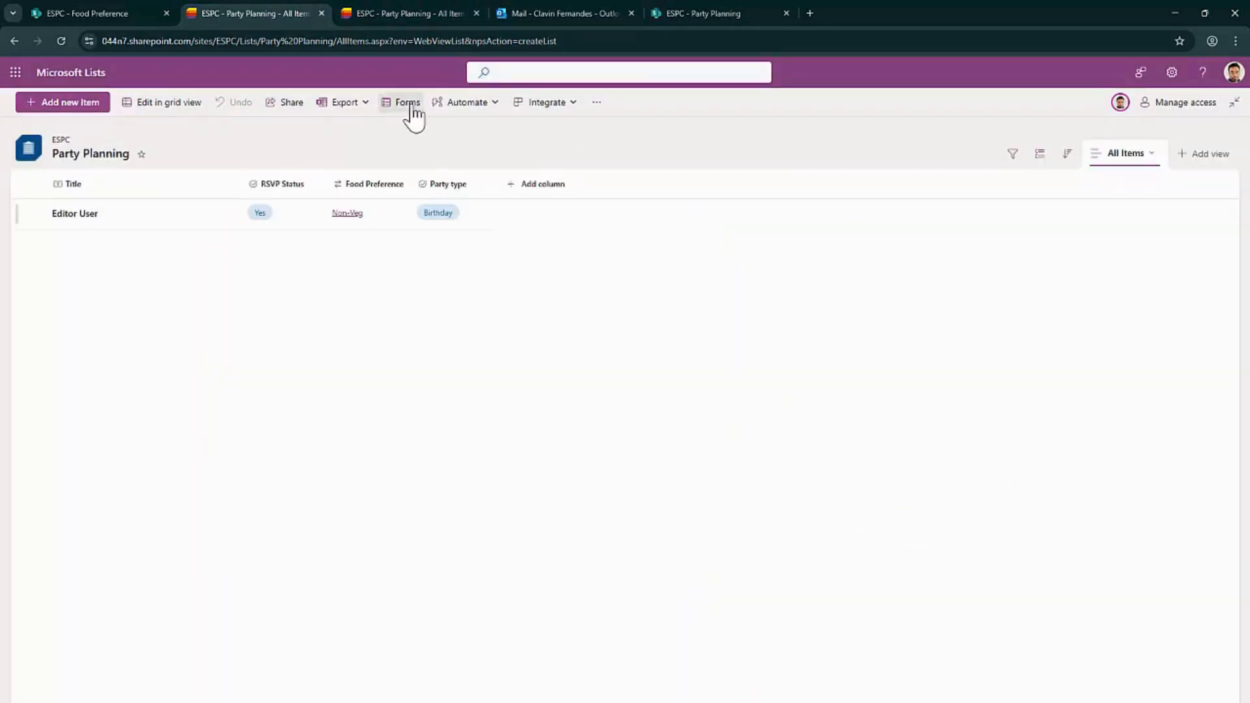
left_click(494, 106)
mouse_move(495, 128)
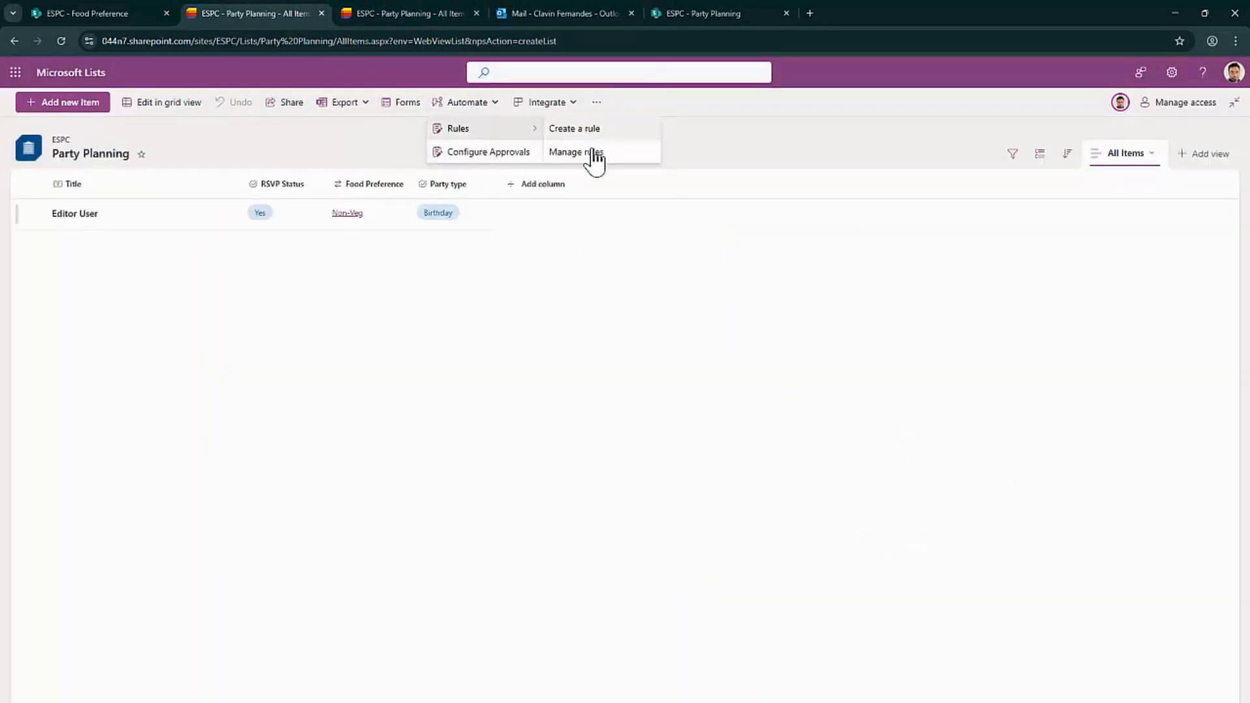
left_click(593, 154)
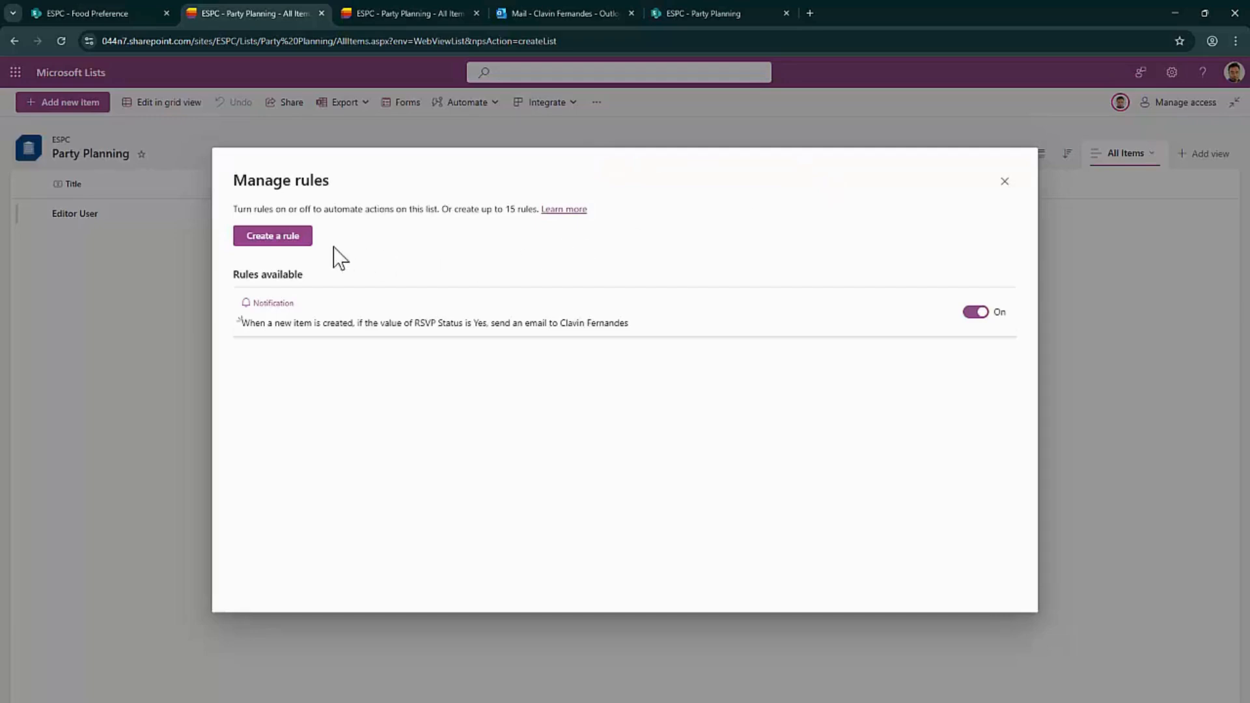
left_click(390, 322)
left_click(738, 363)
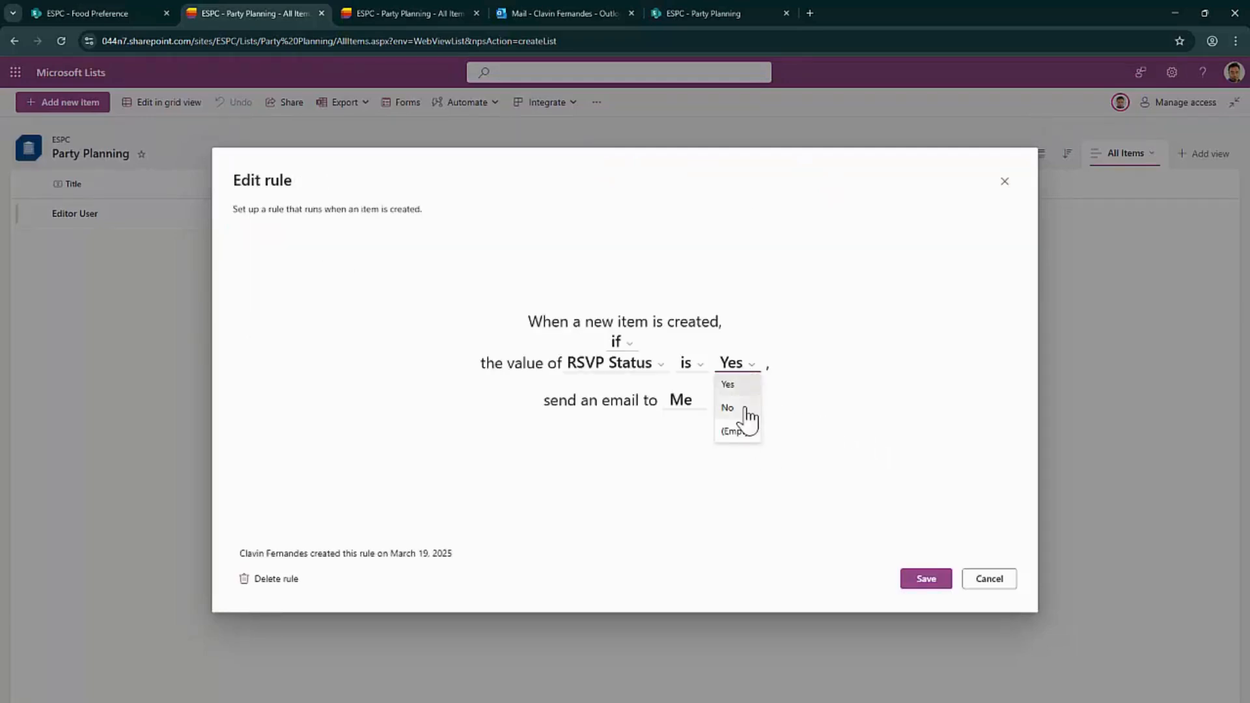
left_click(746, 410)
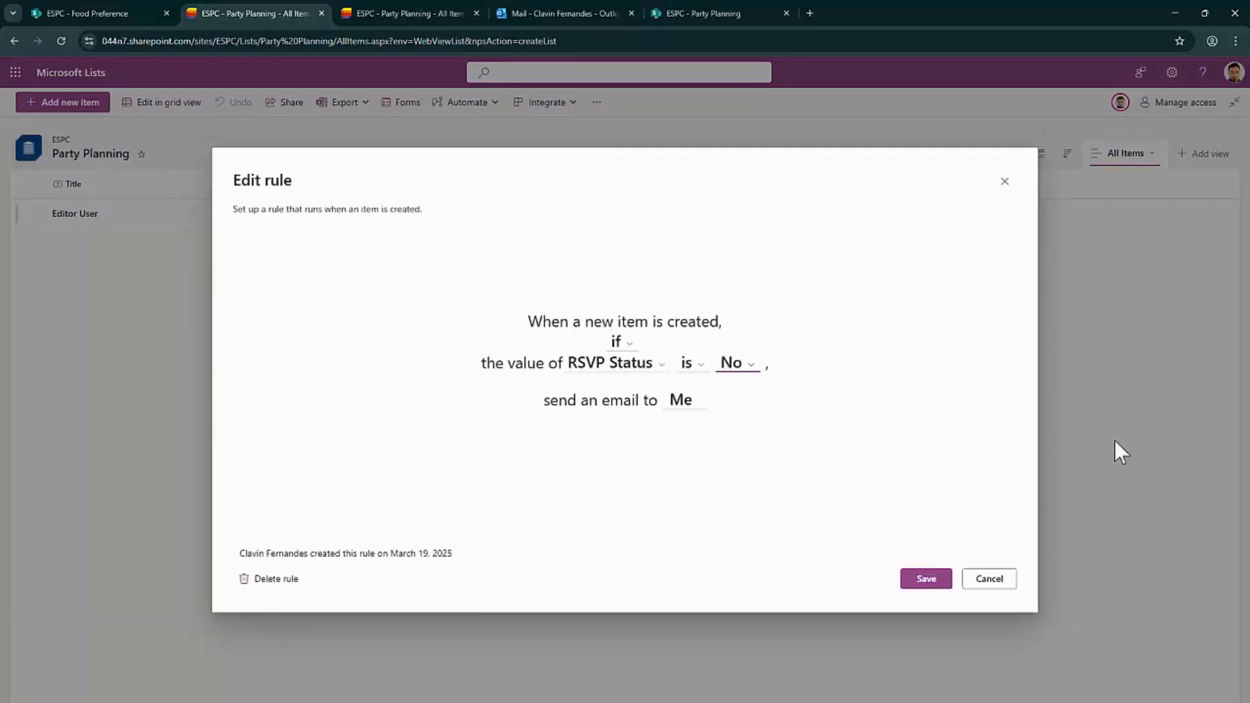
left_click(677, 13)
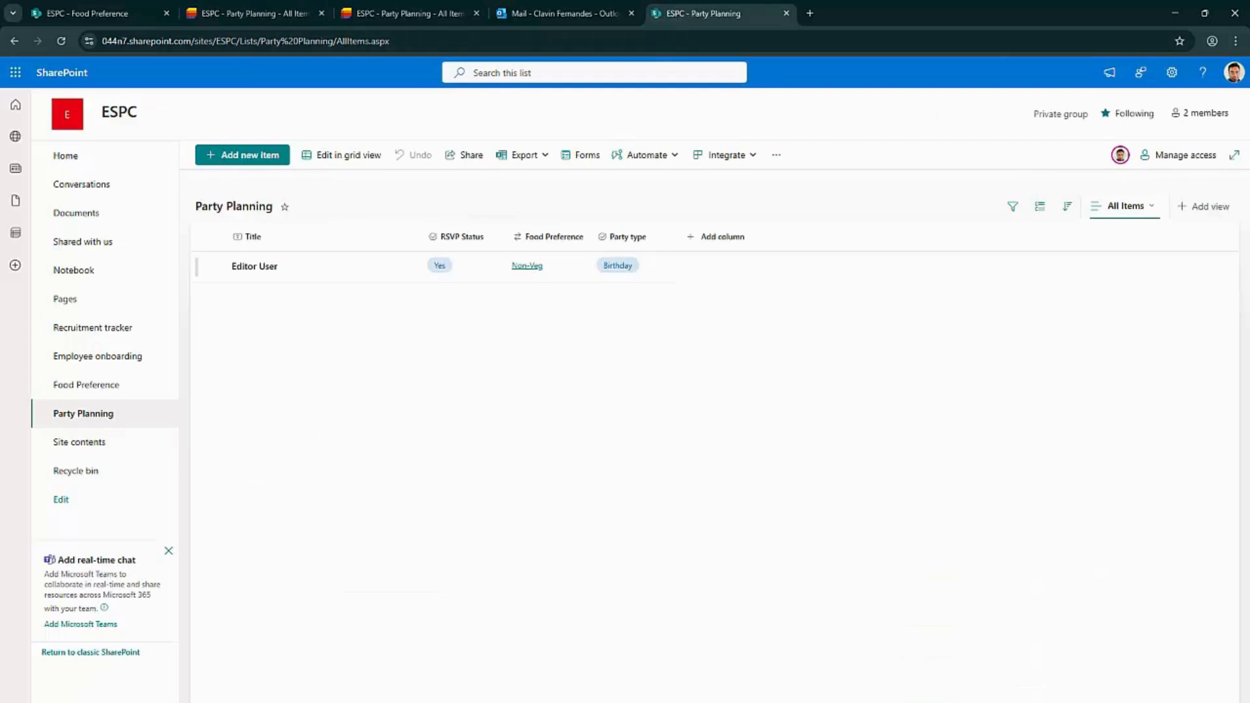
Copy the Party Planning Form's share link from the SharePoint list's form editor
key("alt+Tab")
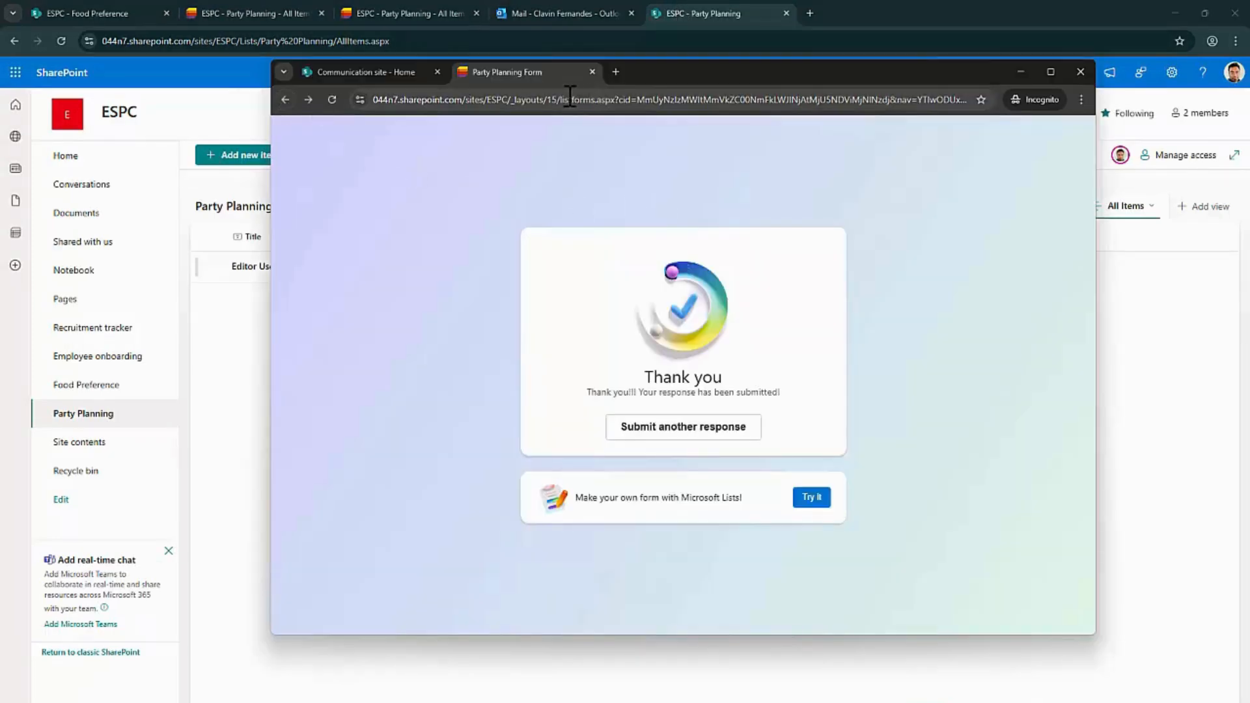
left_click(252, 384)
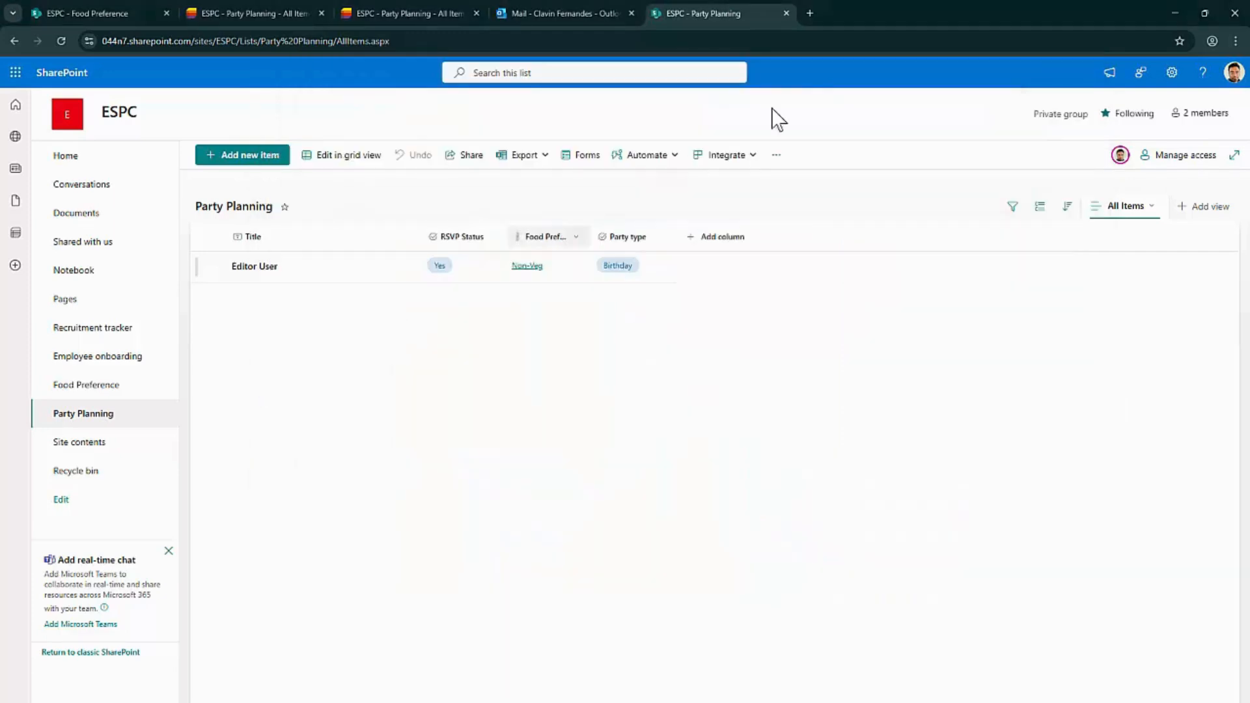
left_click(581, 154)
left_click(538, 321)
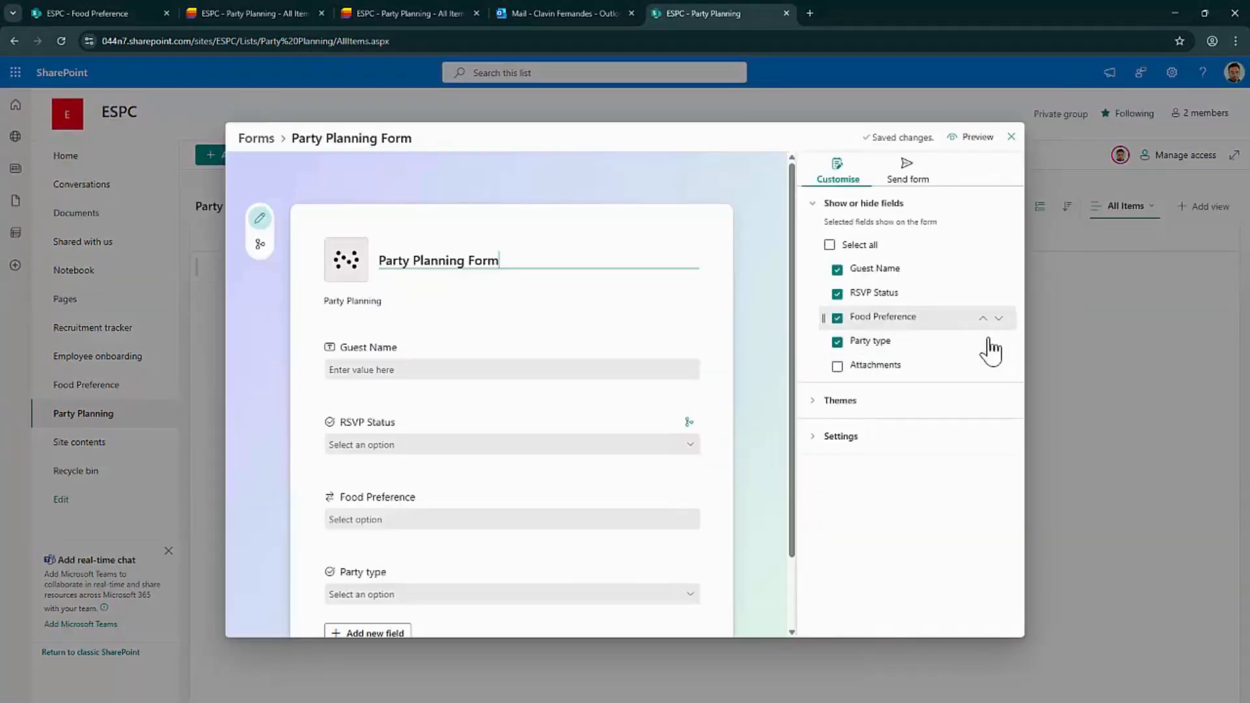
left_click(907, 170)
left_click(836, 237)
Open the form link in the private window and submit Guest Name 'Good Editor' with RSVP Status No
key("alt+Tab")
left_click(401, 98)
key("ctrl+v")
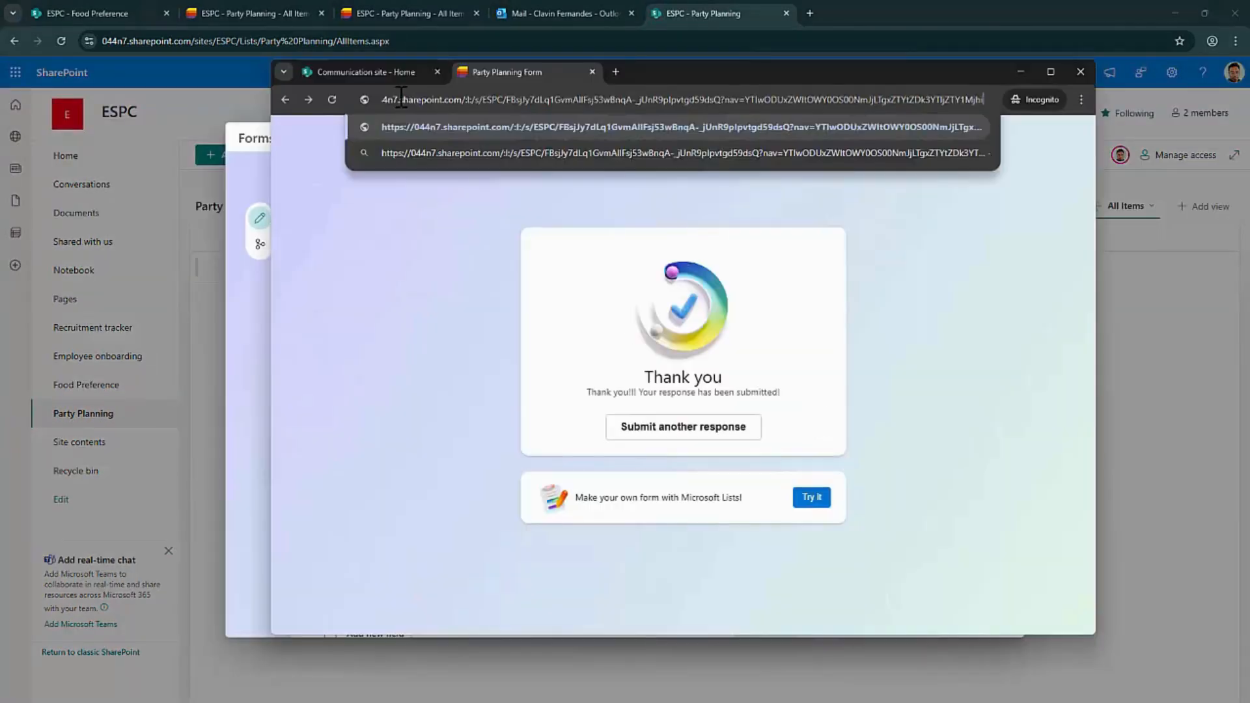
key("Return")
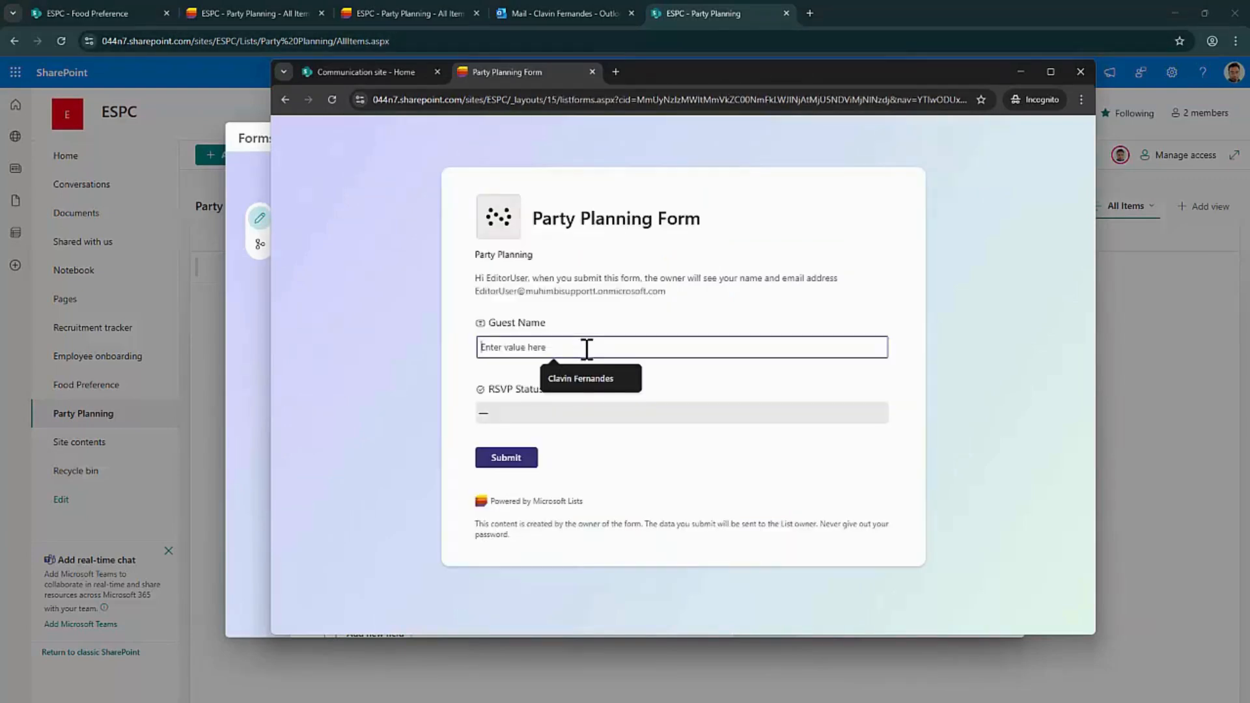
type("Good ")
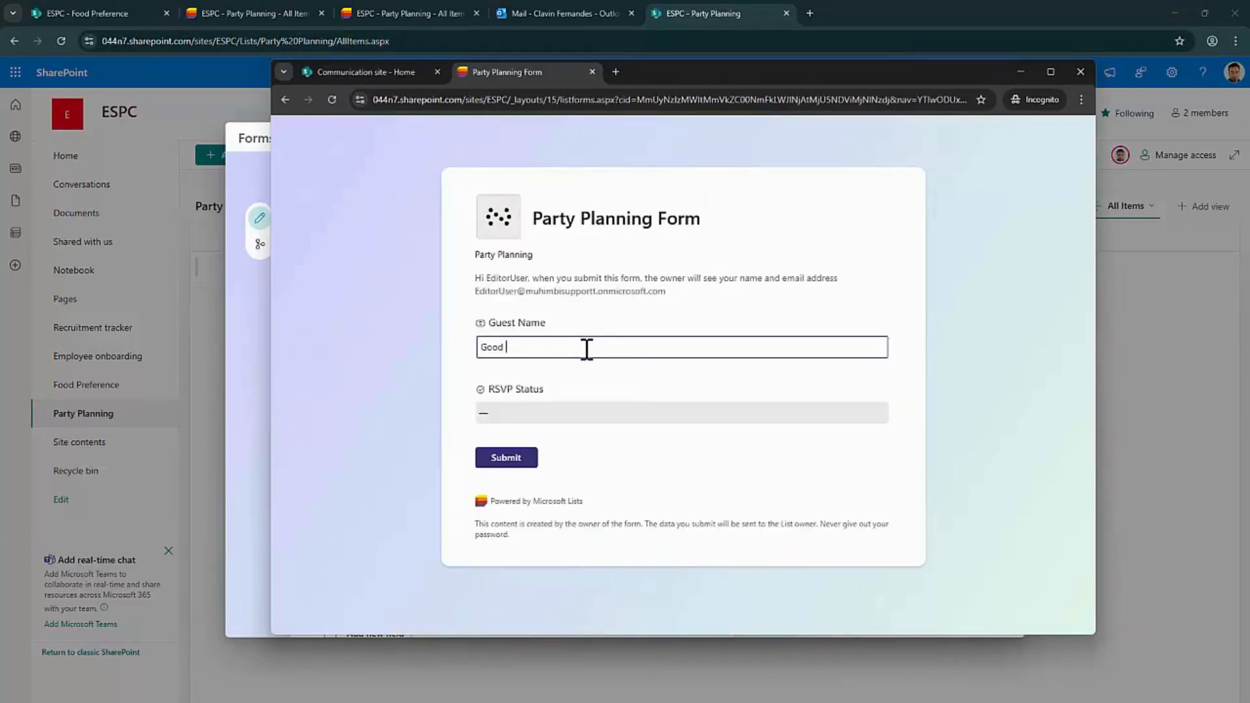
type("Editor")
left_click(561, 412)
left_click(538, 444)
left_click(825, 523)
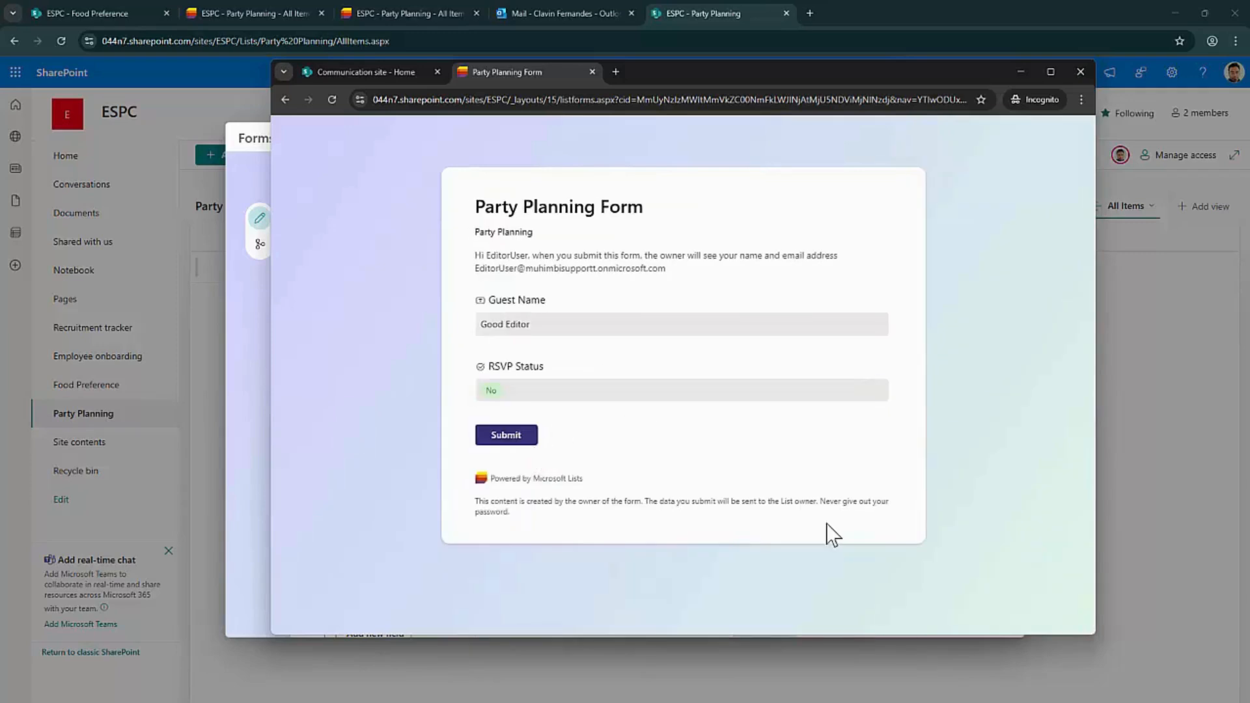
left_click(519, 440)
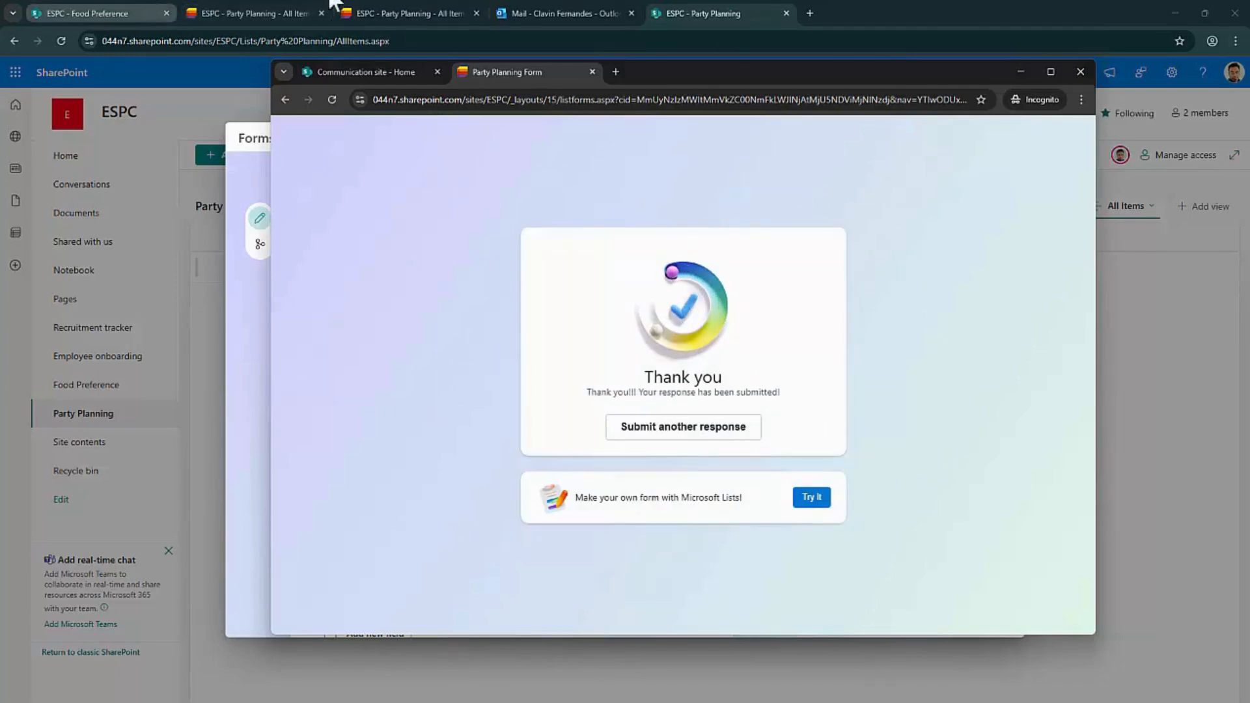
left_click(520, 12)
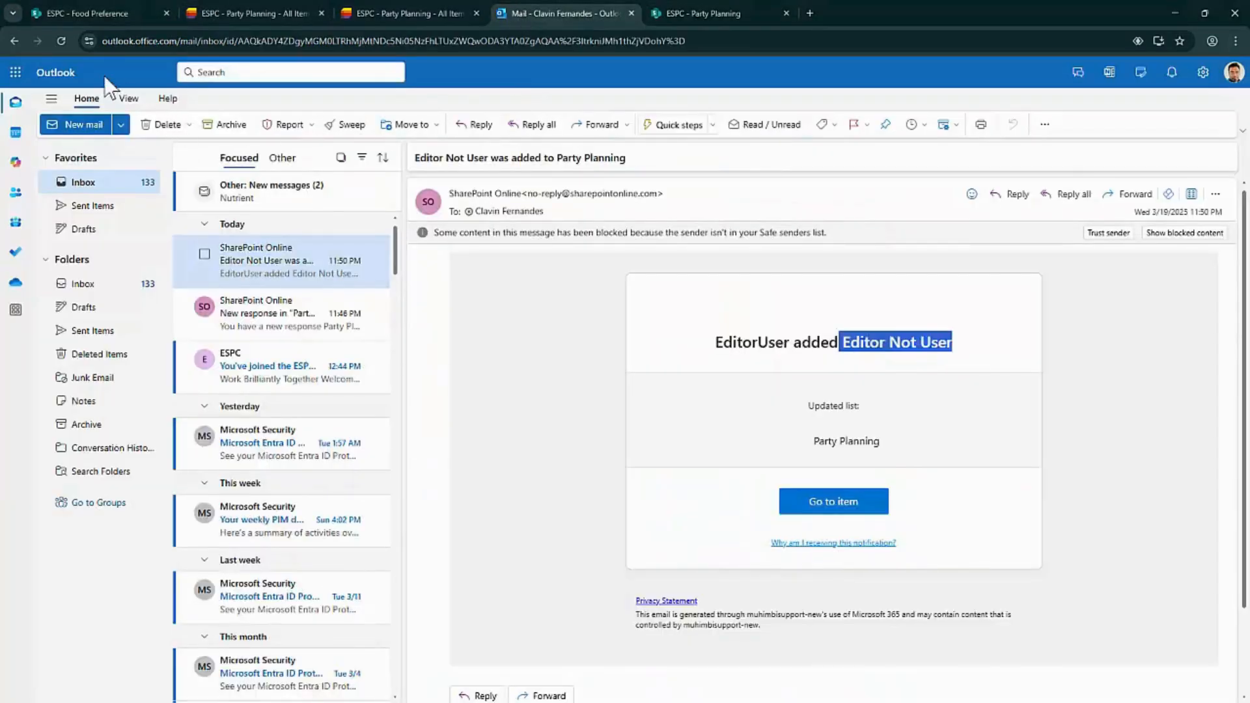
Reload the Outlook inbox to look for the rule's notification about the No response
left_click(62, 40)
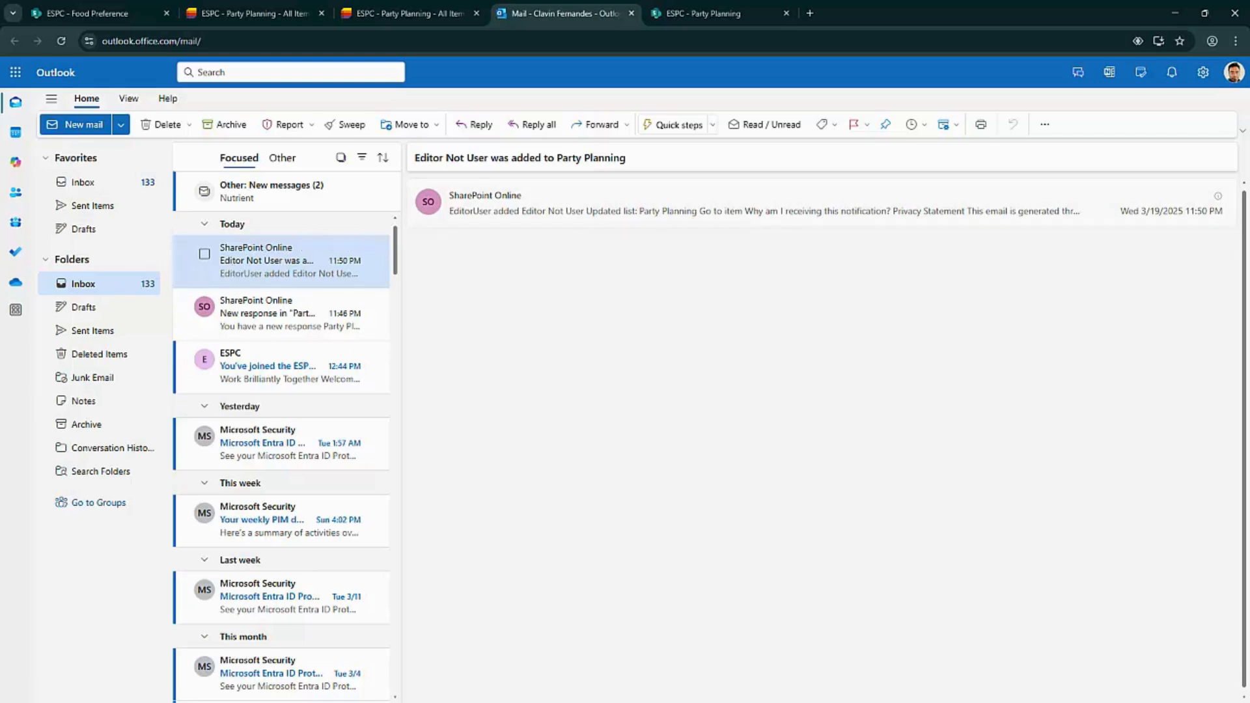
Switch to the Party Planning list and reload it to show the new responses
left_click(466, 4)
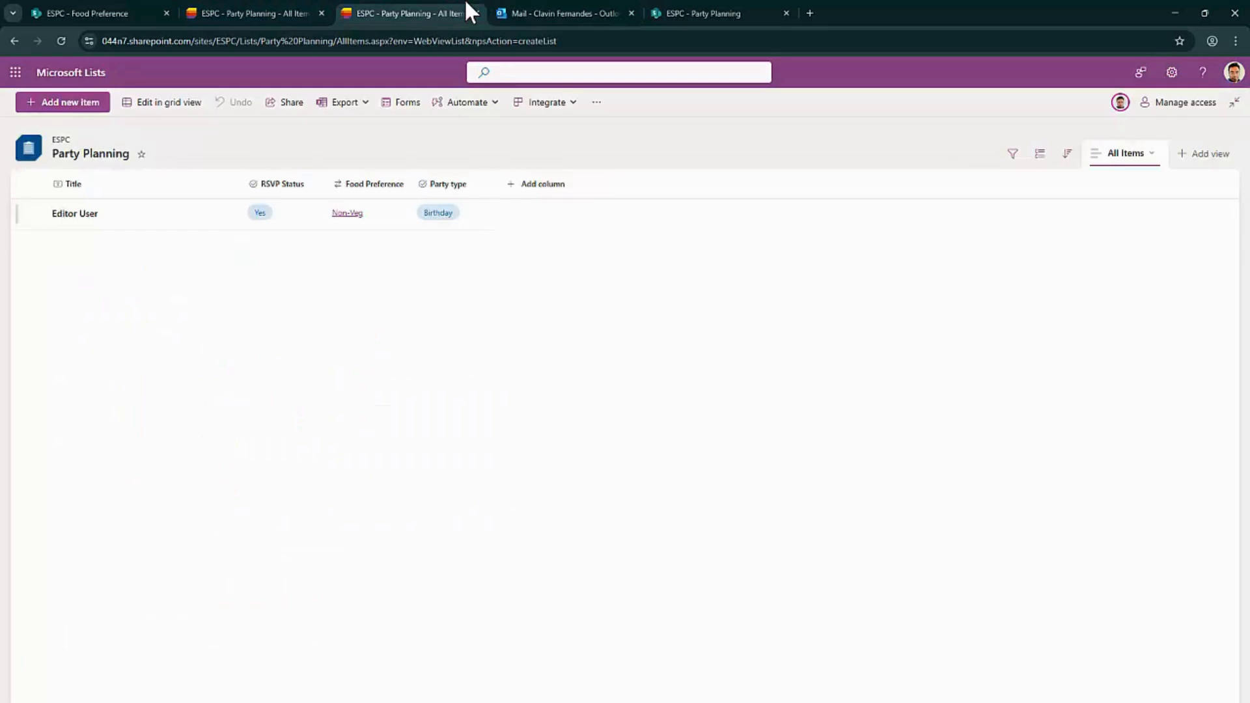
left_click(61, 41)
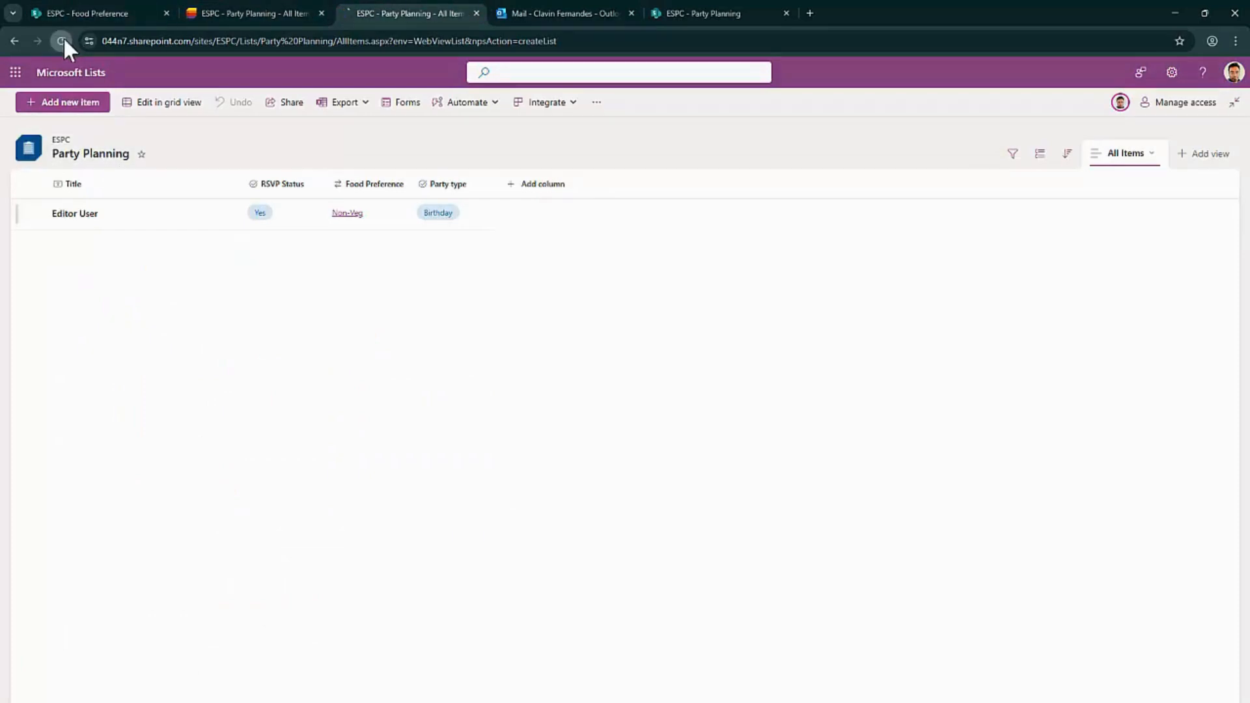